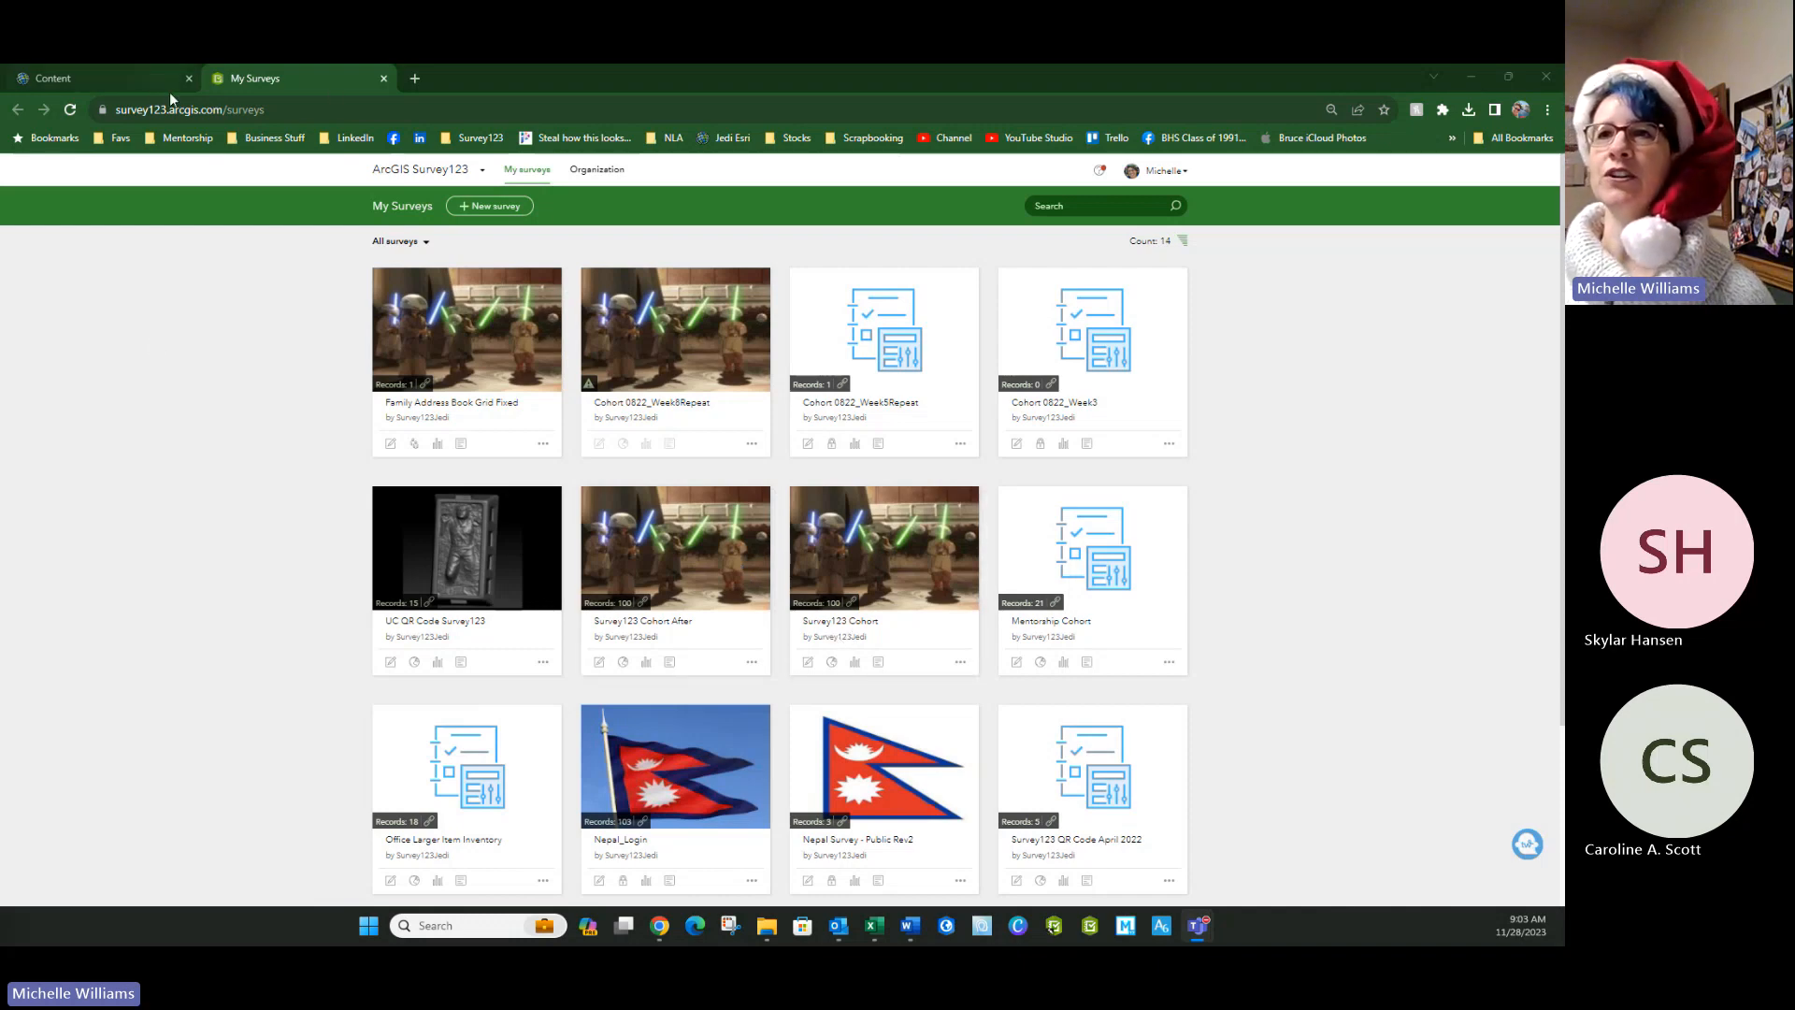
# Export the Mentorship_Cohort_view hosted feature layer view to Excel, titled "Mentorship_Cohort_view Export Sample".
pyautogui.click(97, 79)
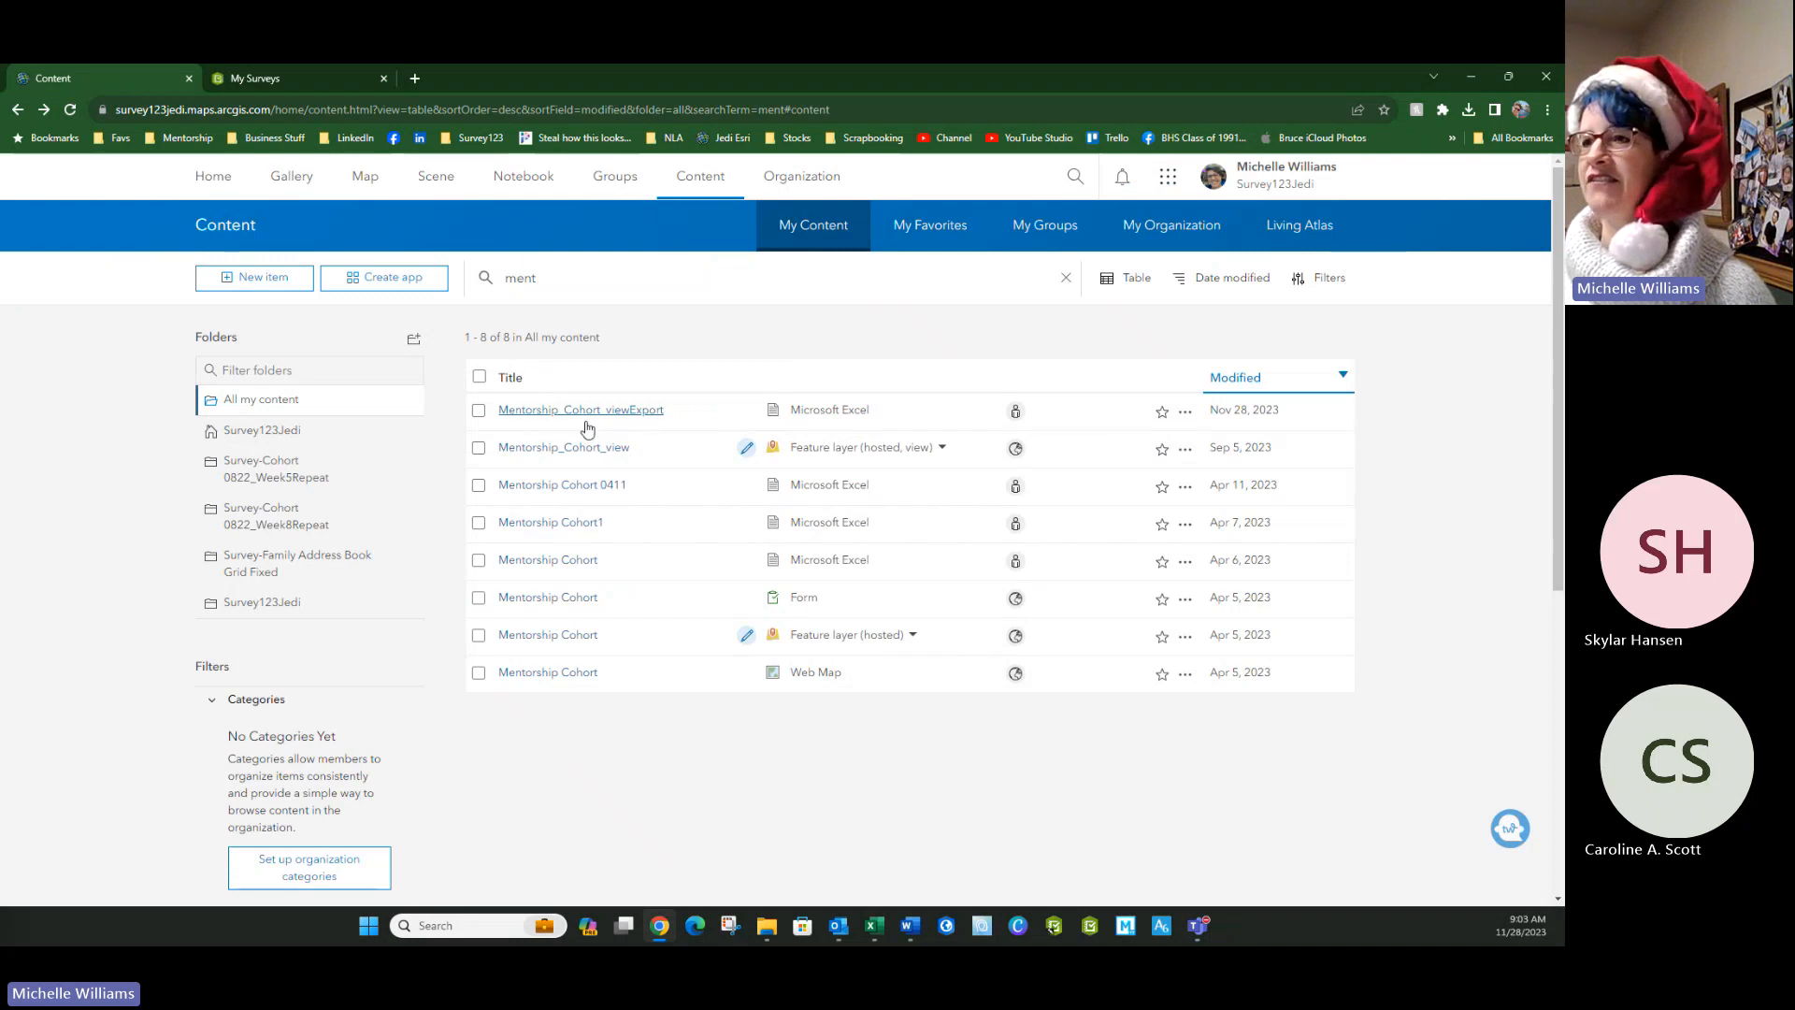
pyautogui.click(520, 458)
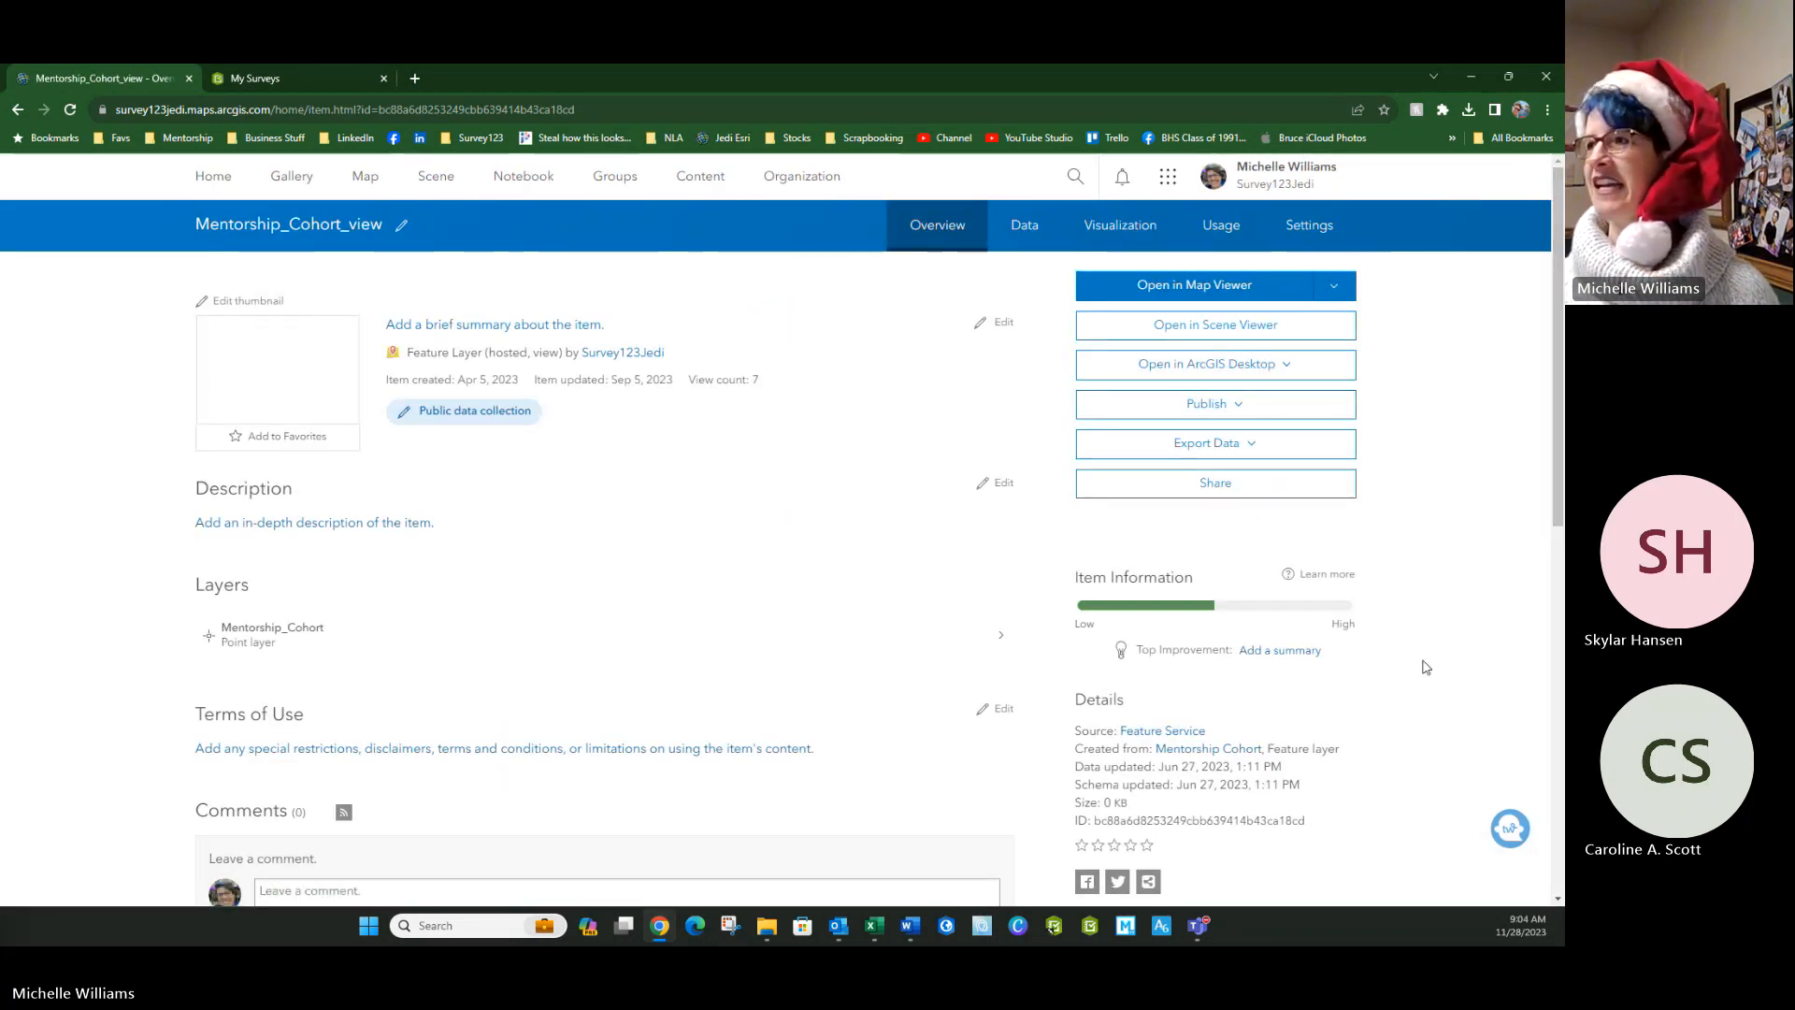
pyautogui.click(1229, 444)
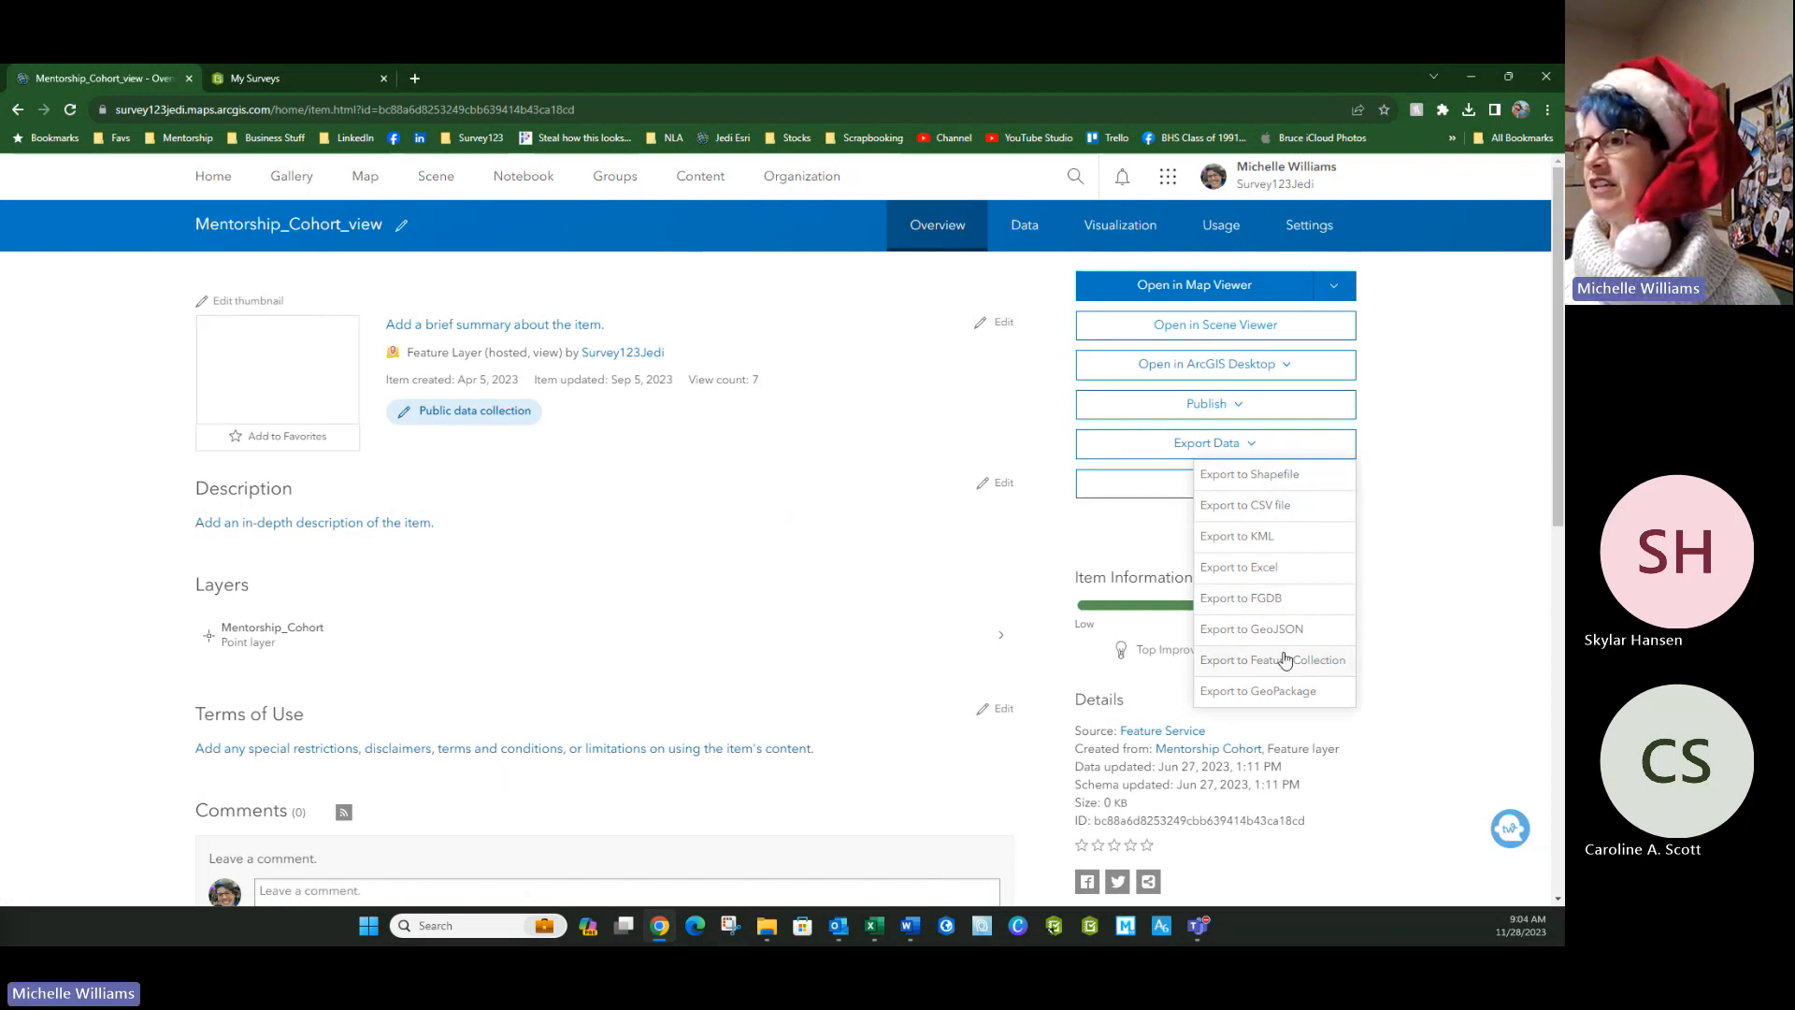
pyautogui.click(1245, 570)
pyautogui.write('E')
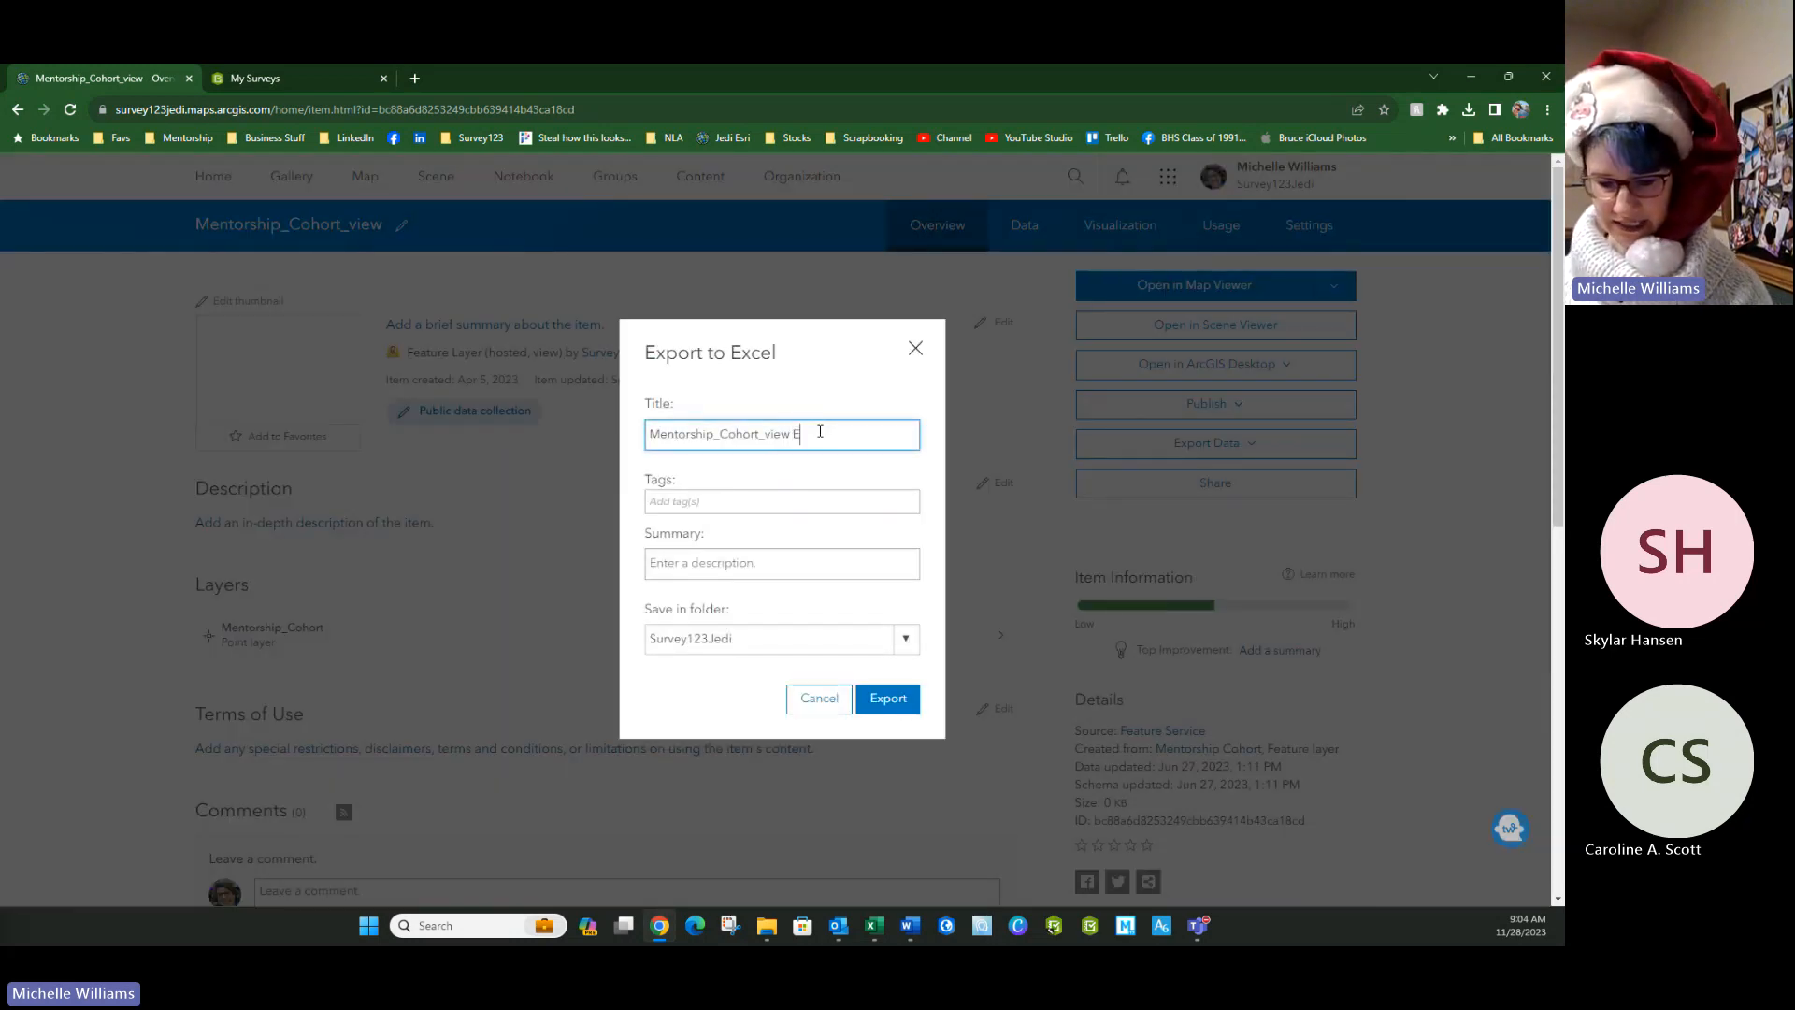
pyautogui.write('xport')
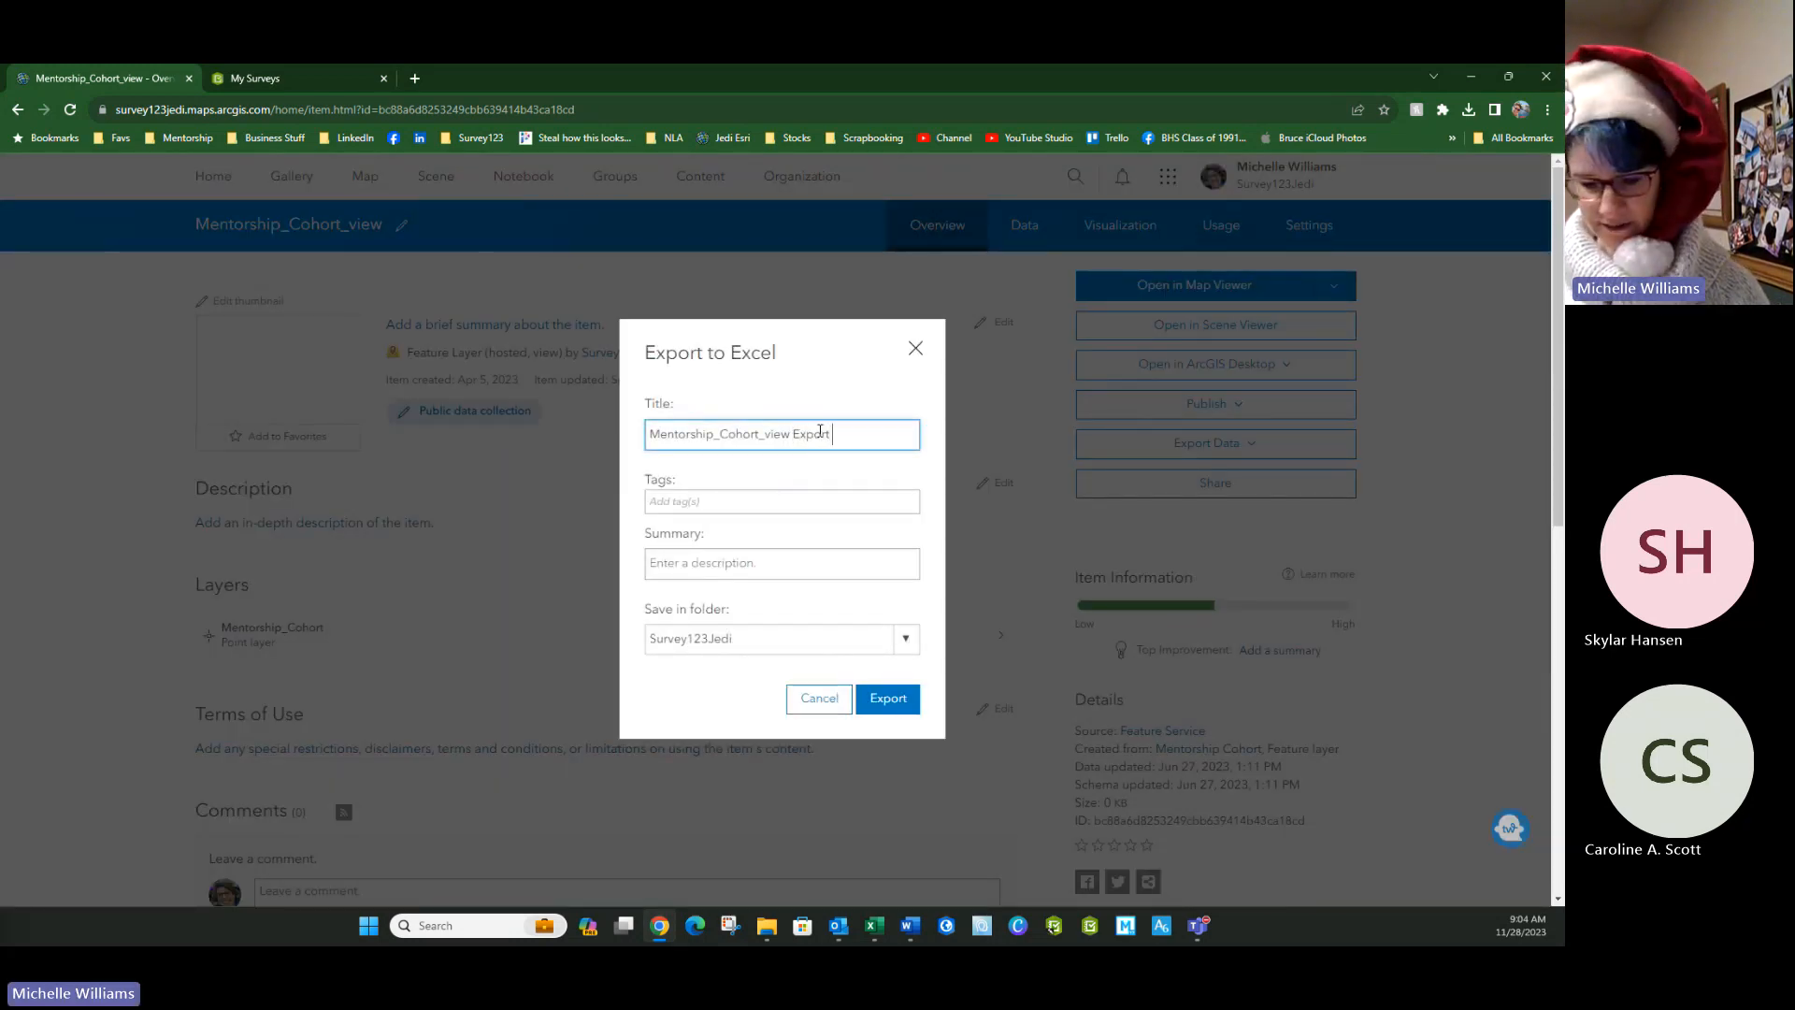
pyautogui.write(' Sample')
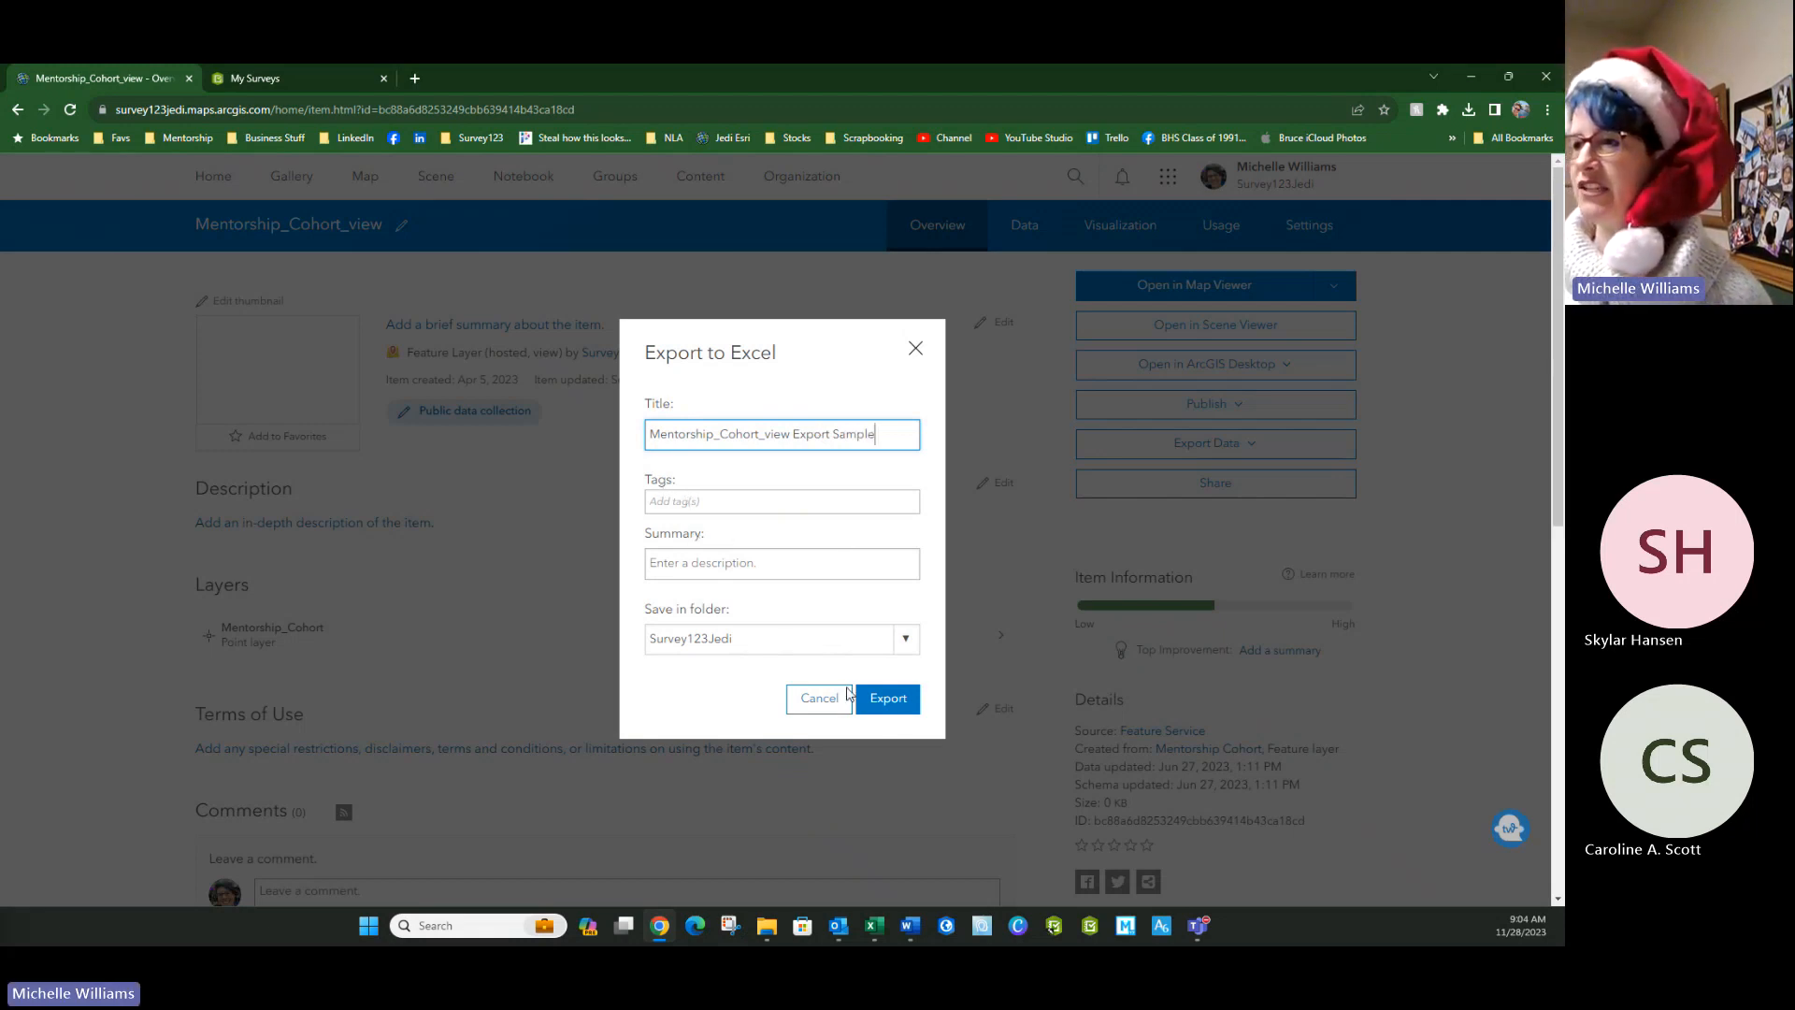
pyautogui.click(878, 703)
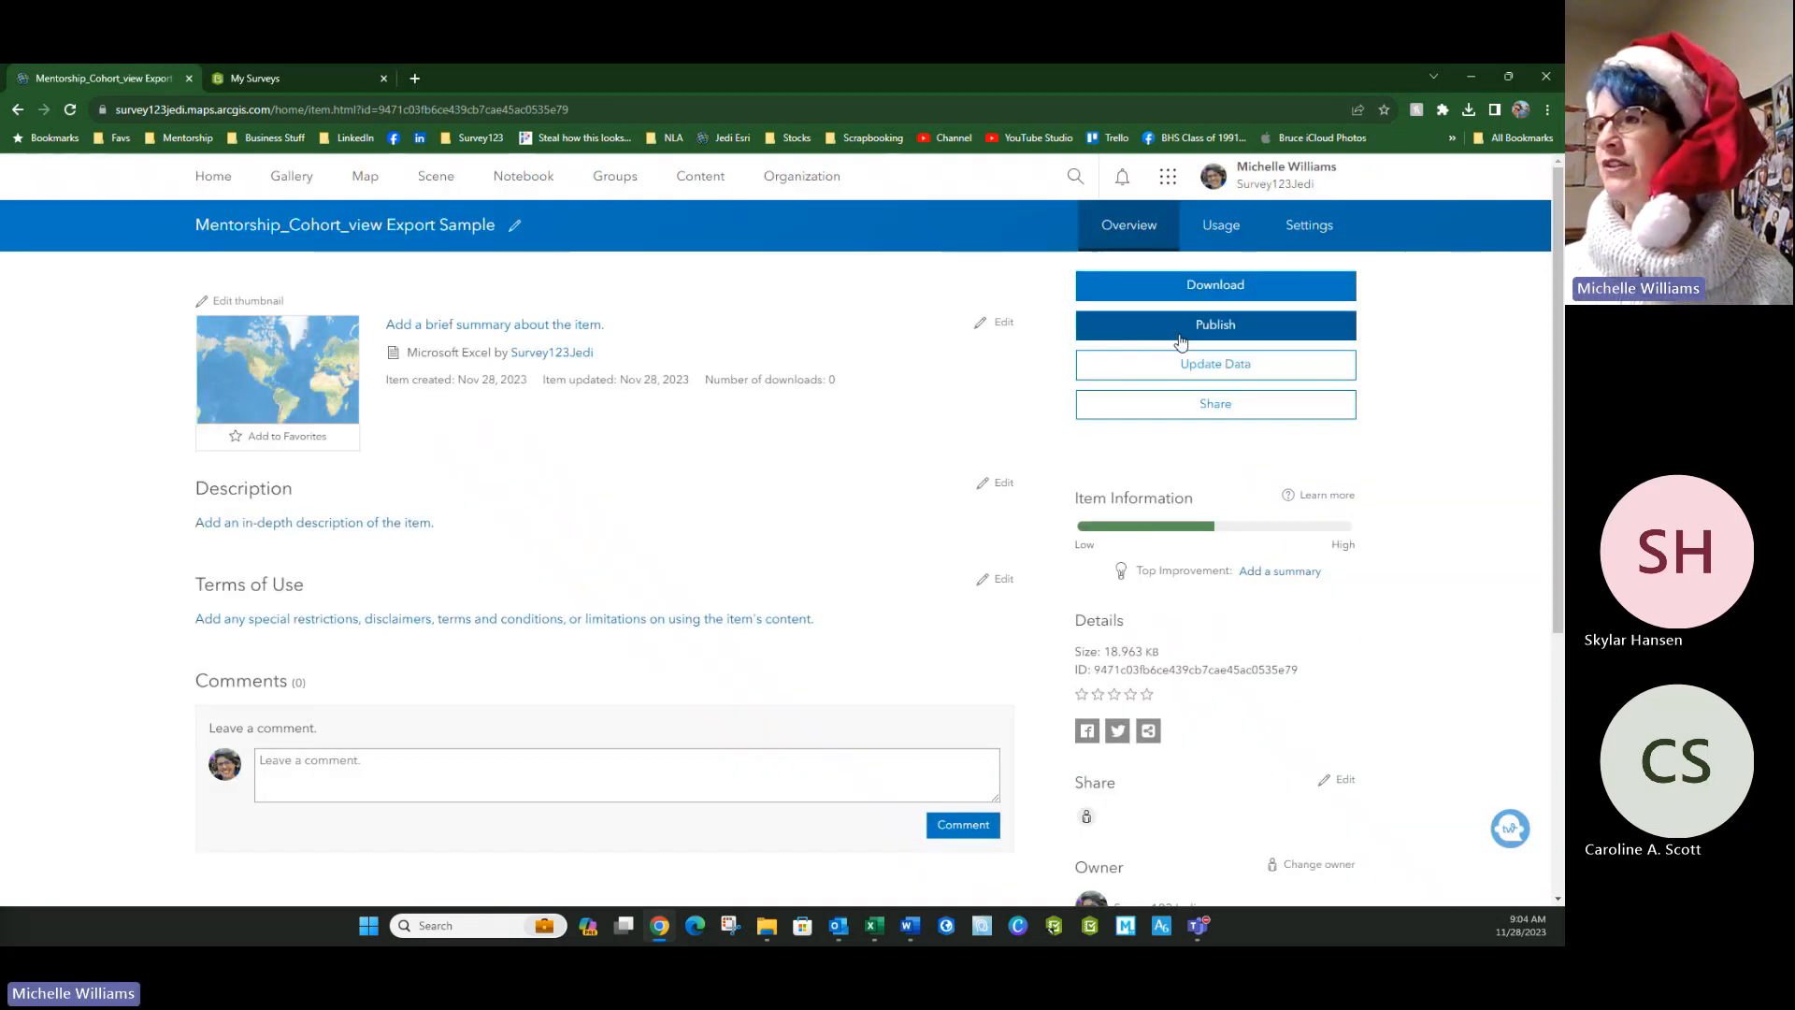
# Download the exported Mentorship_Cohort_view Export Sample file and open it in a maximized Excel window.
pyautogui.click(1225, 293)
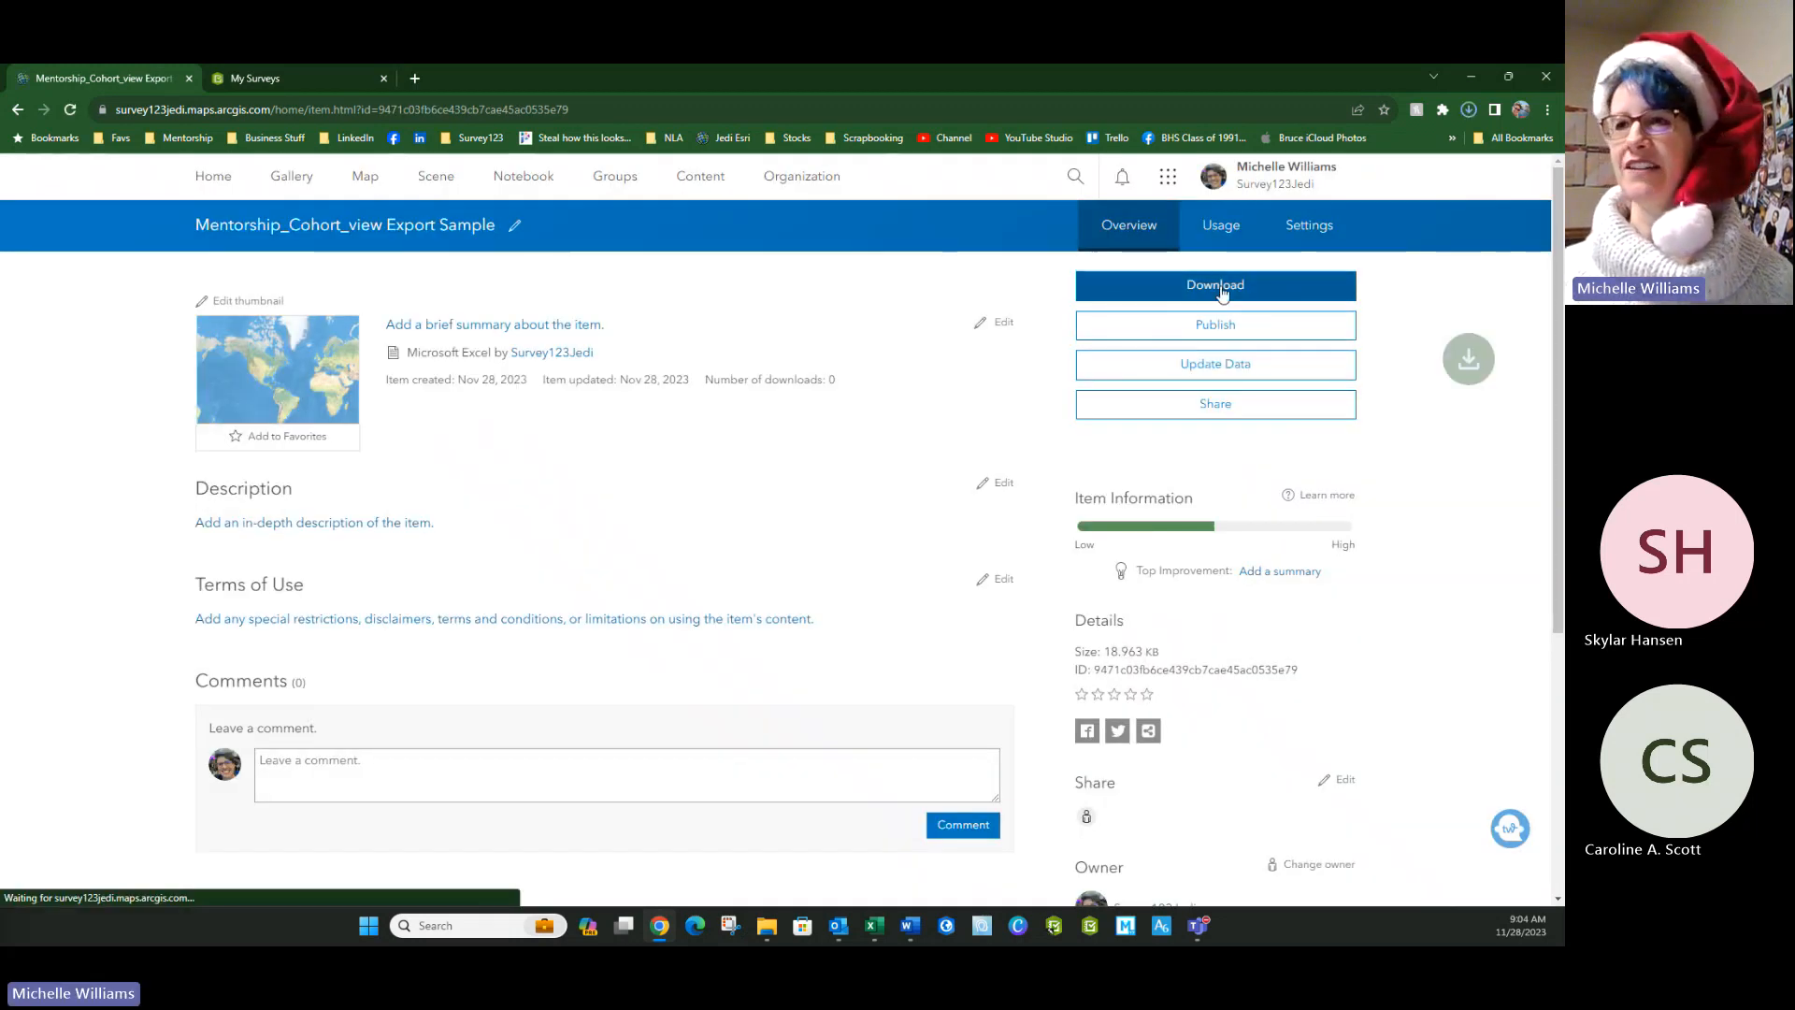
pyautogui.moveTo(1344, 152)
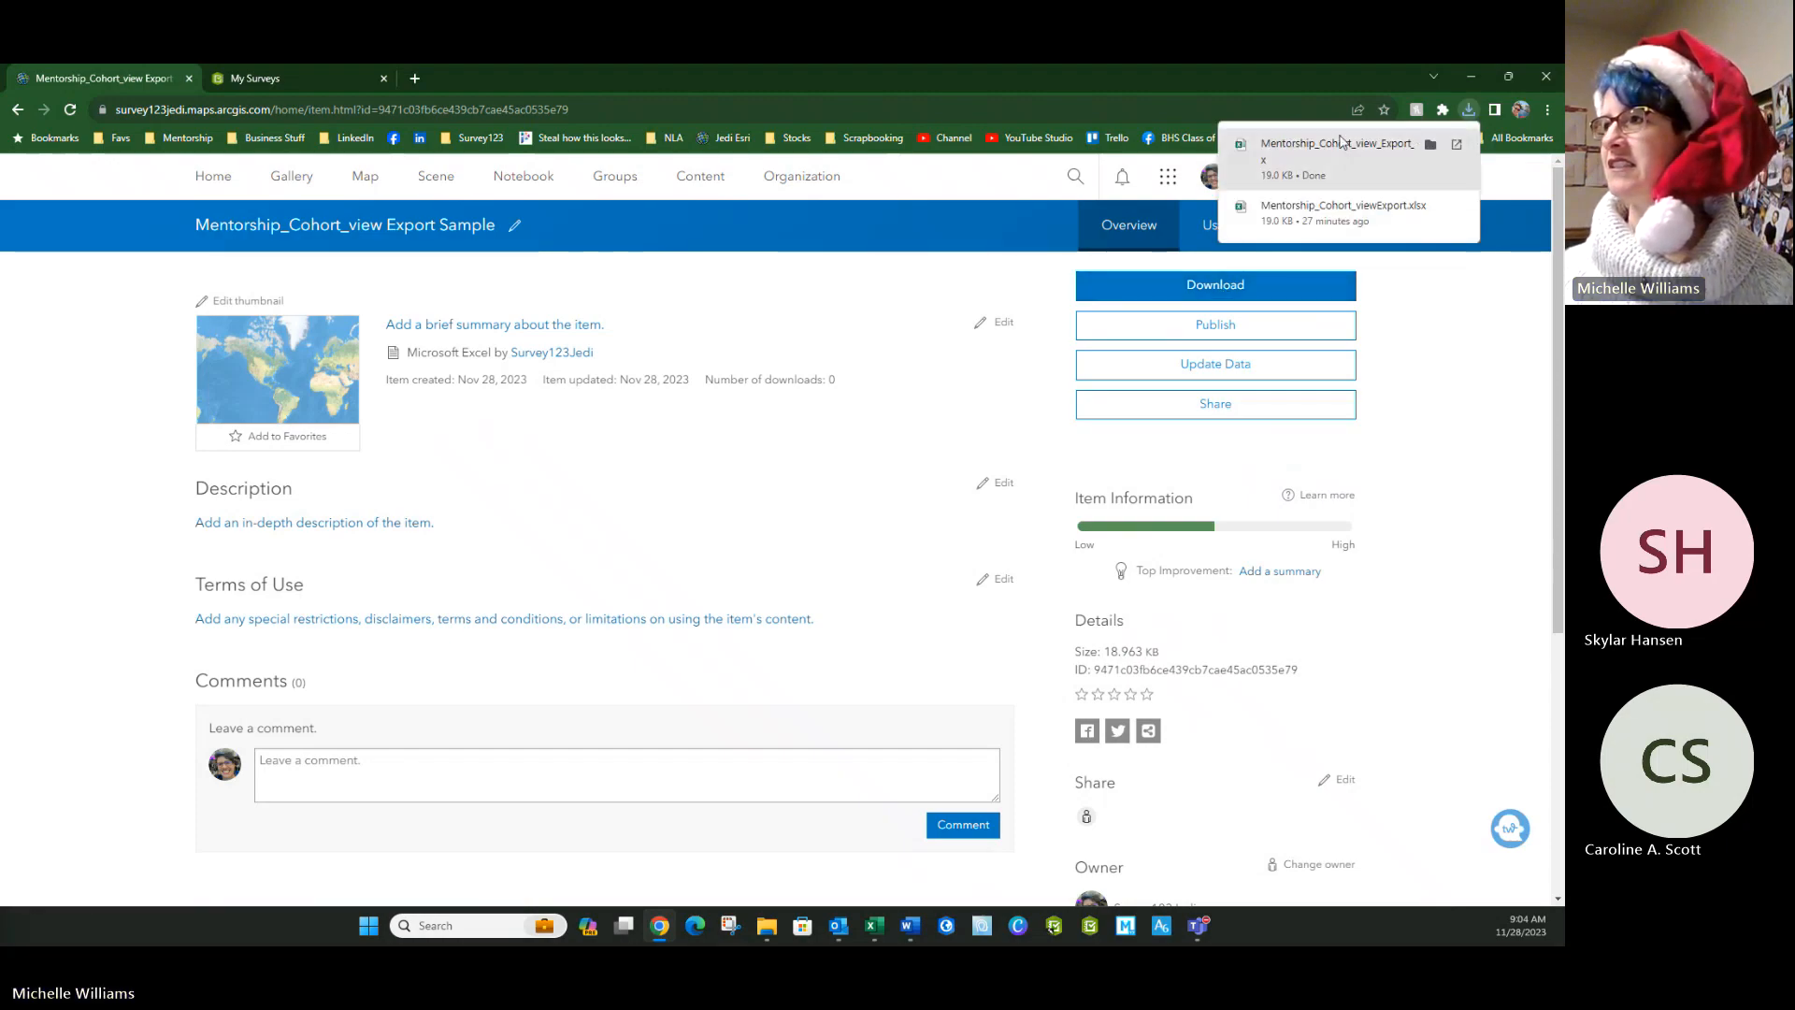
pyautogui.click(1342, 144)
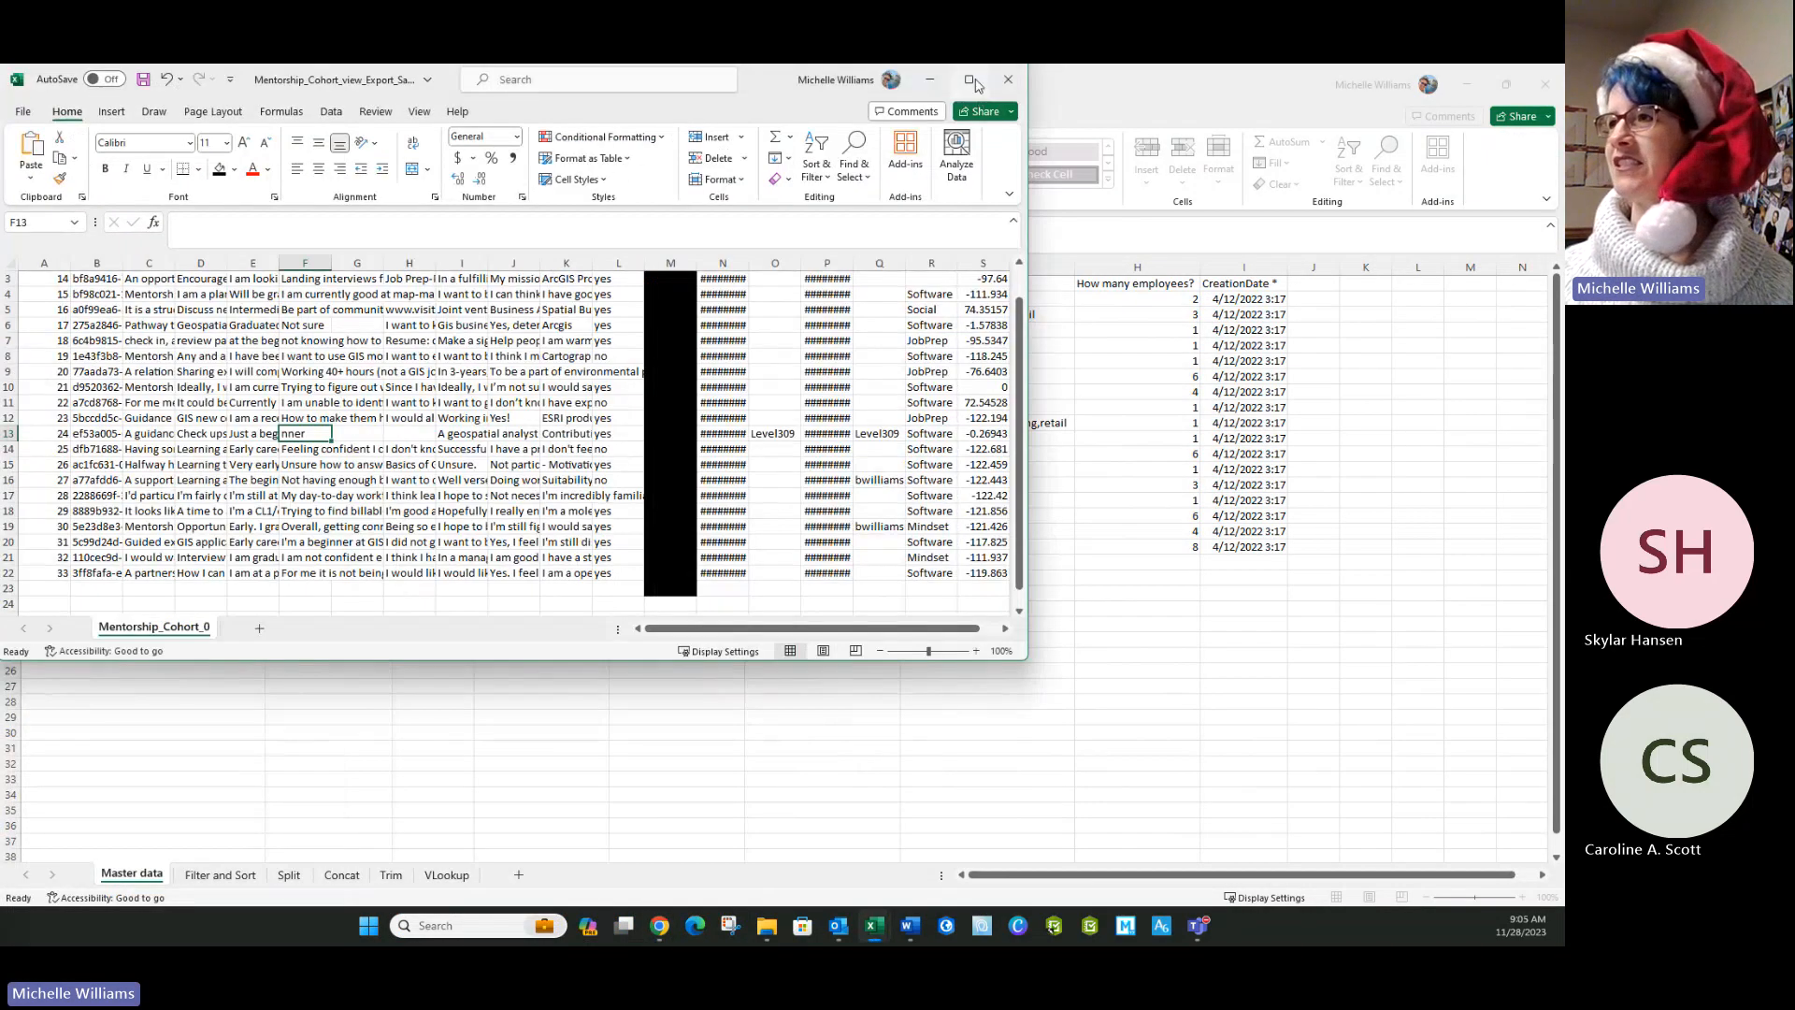
pyautogui.click(971, 80)
# Close the exported sample workbook without saving changes, returning to the Beaumont Businesses workbook.
pyautogui.click(295, 624)
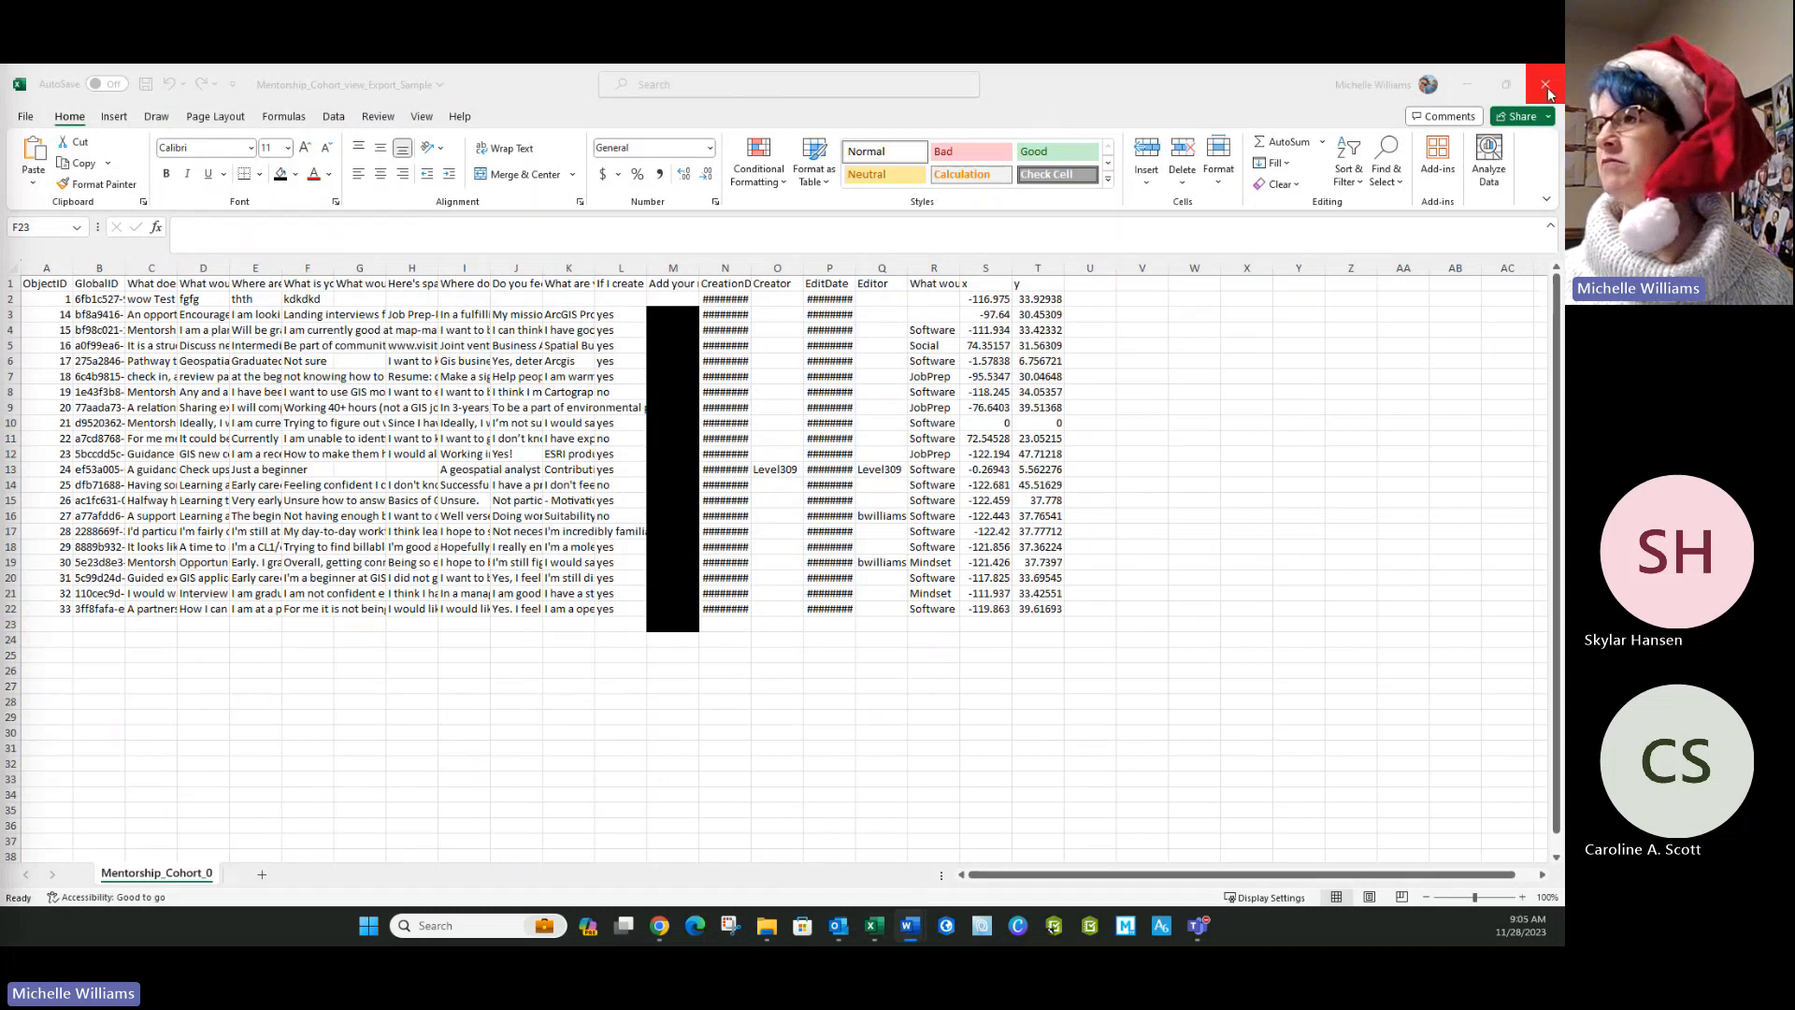
pyautogui.click(1546, 85)
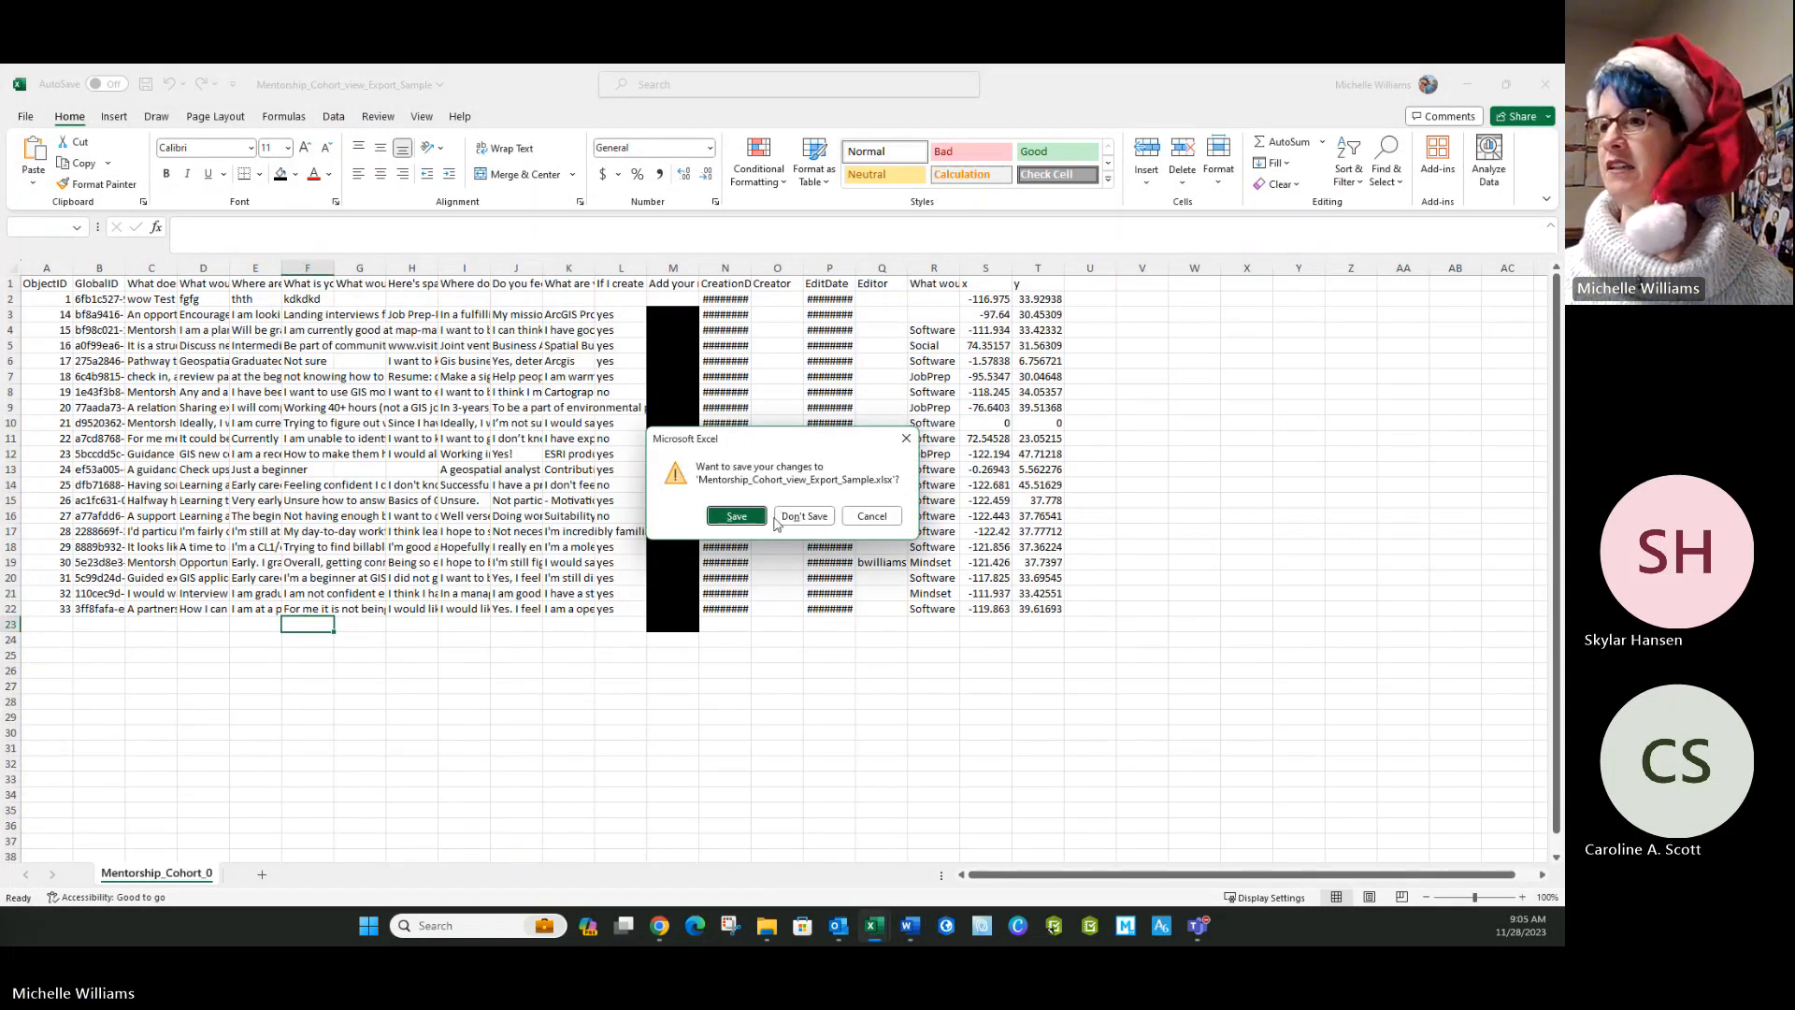
pyautogui.click(812, 518)
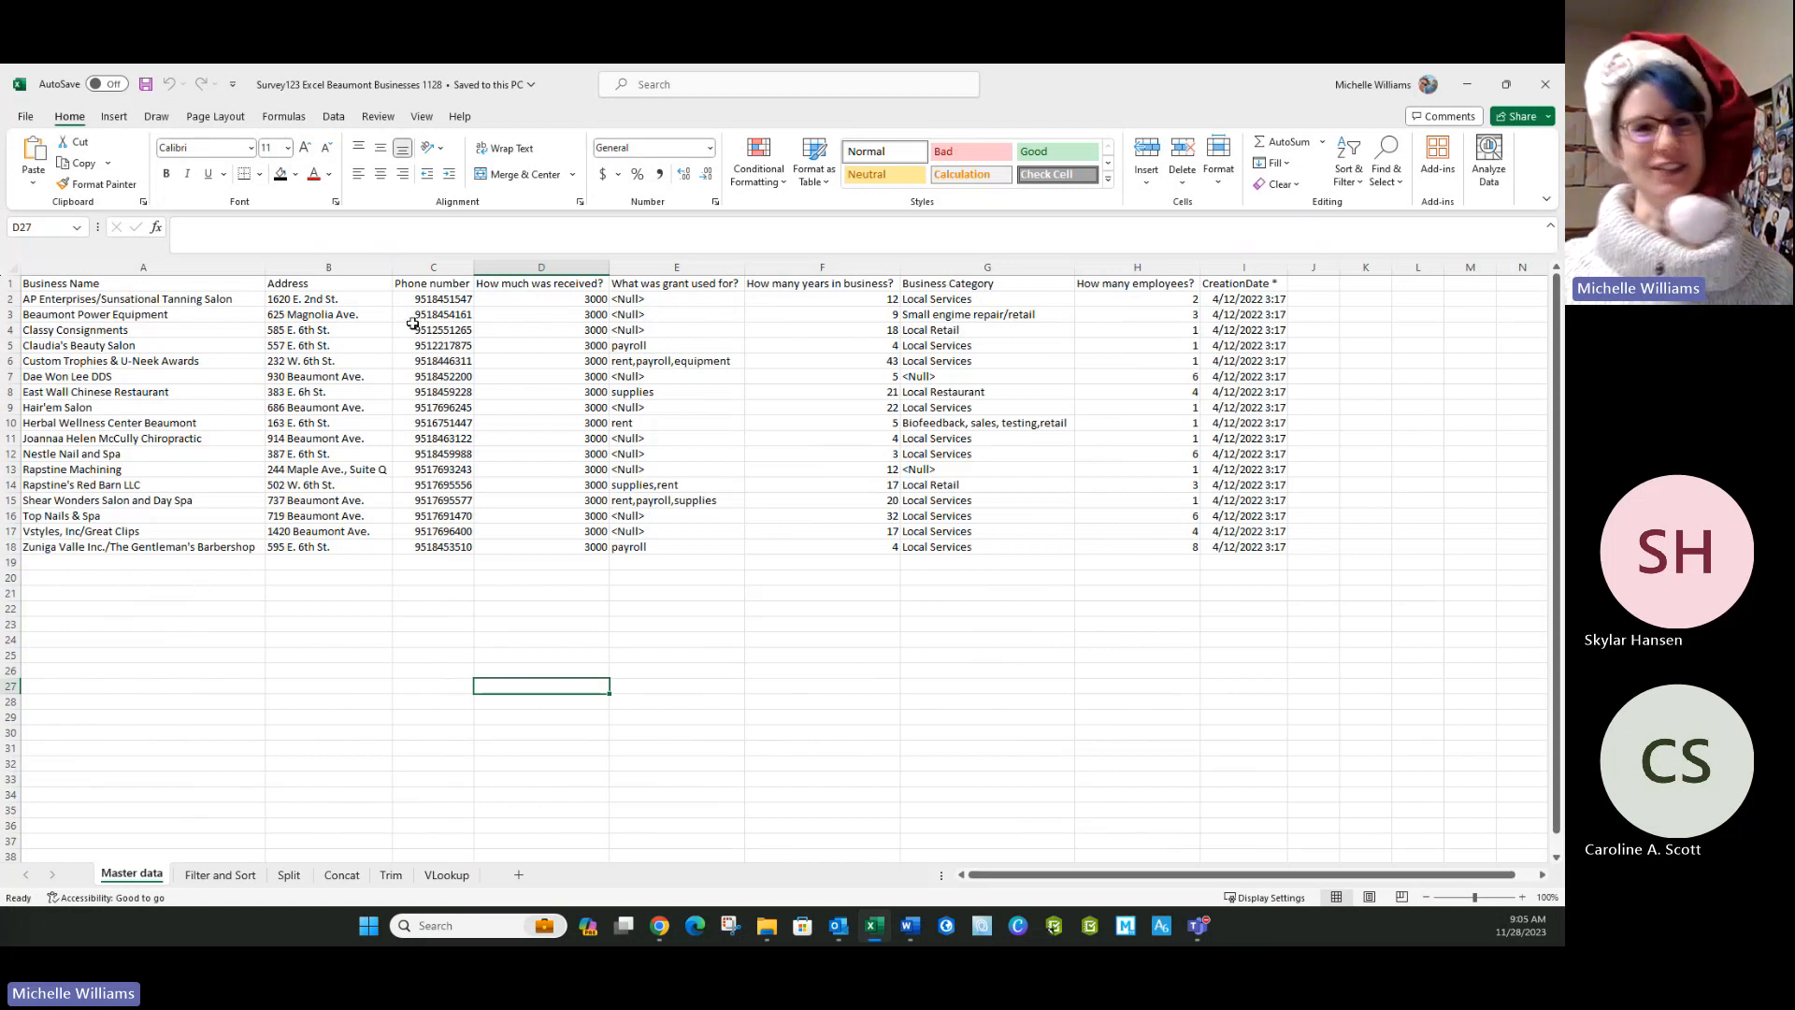
# Look through the workbook's Master data, Filter and Sort, Split, Concat, Trim and VLookup worksheets.
pyautogui.click(271, 577)
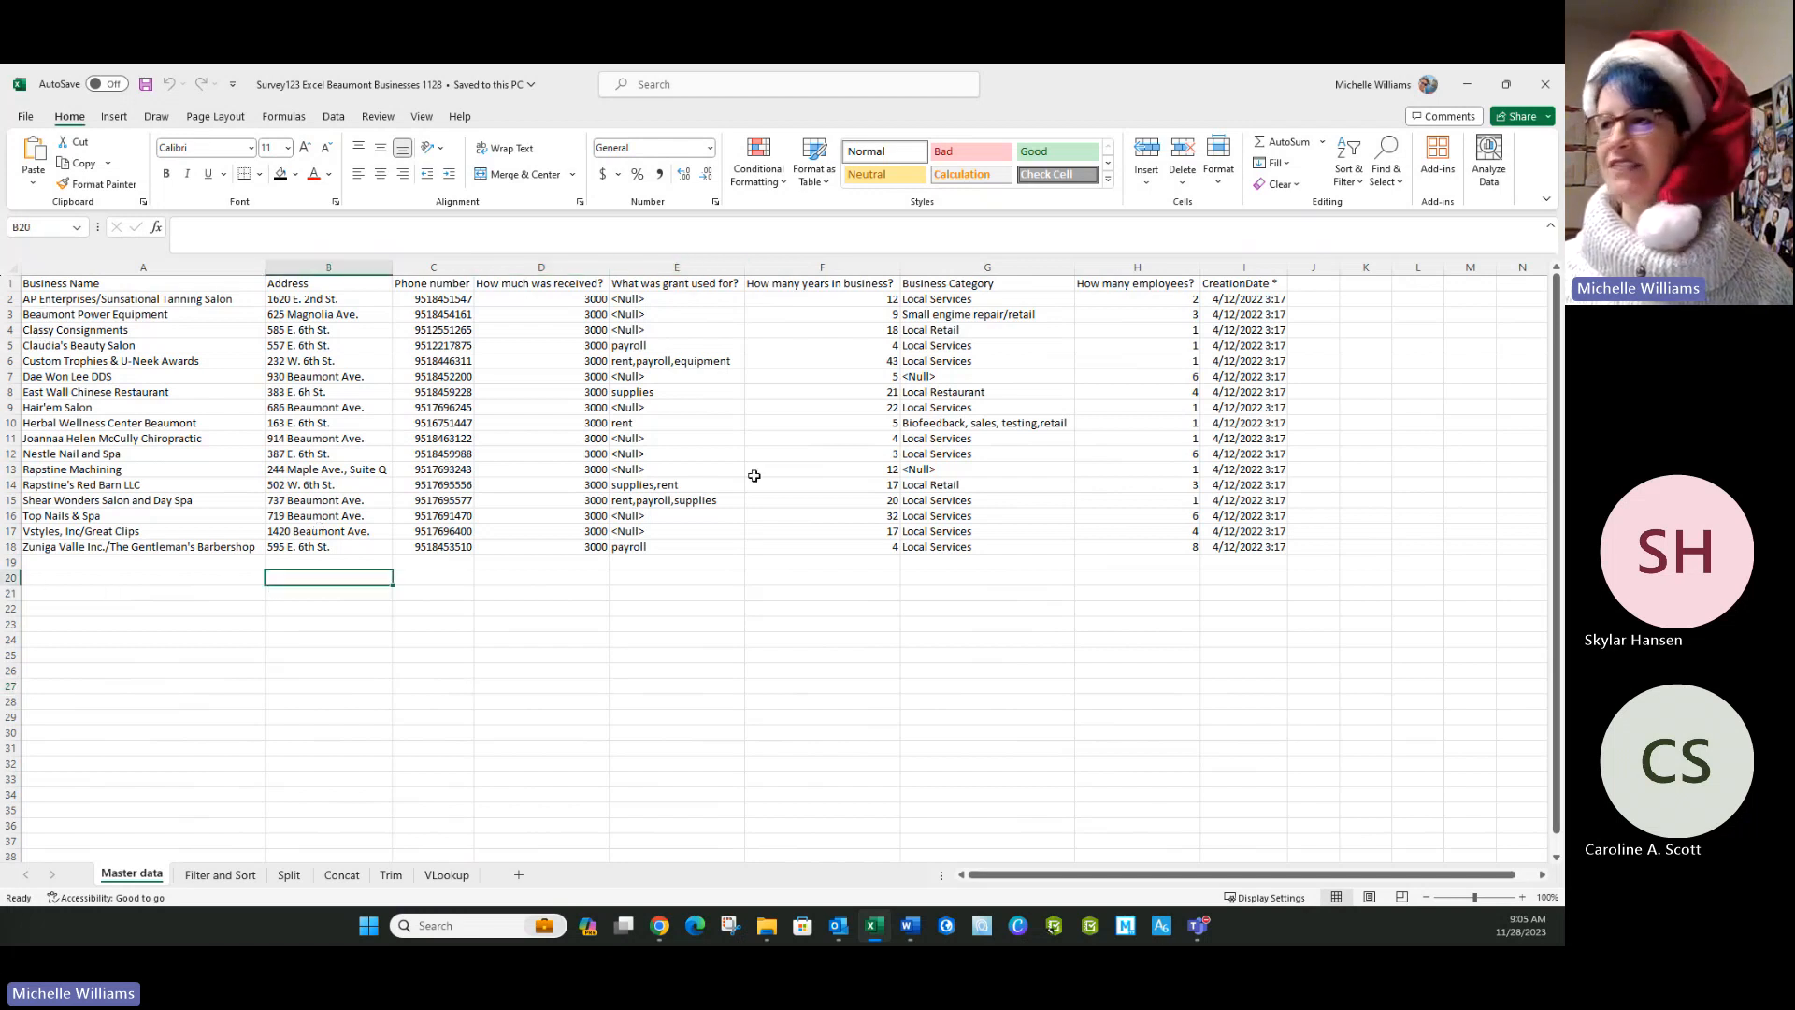
pyautogui.click(199, 877)
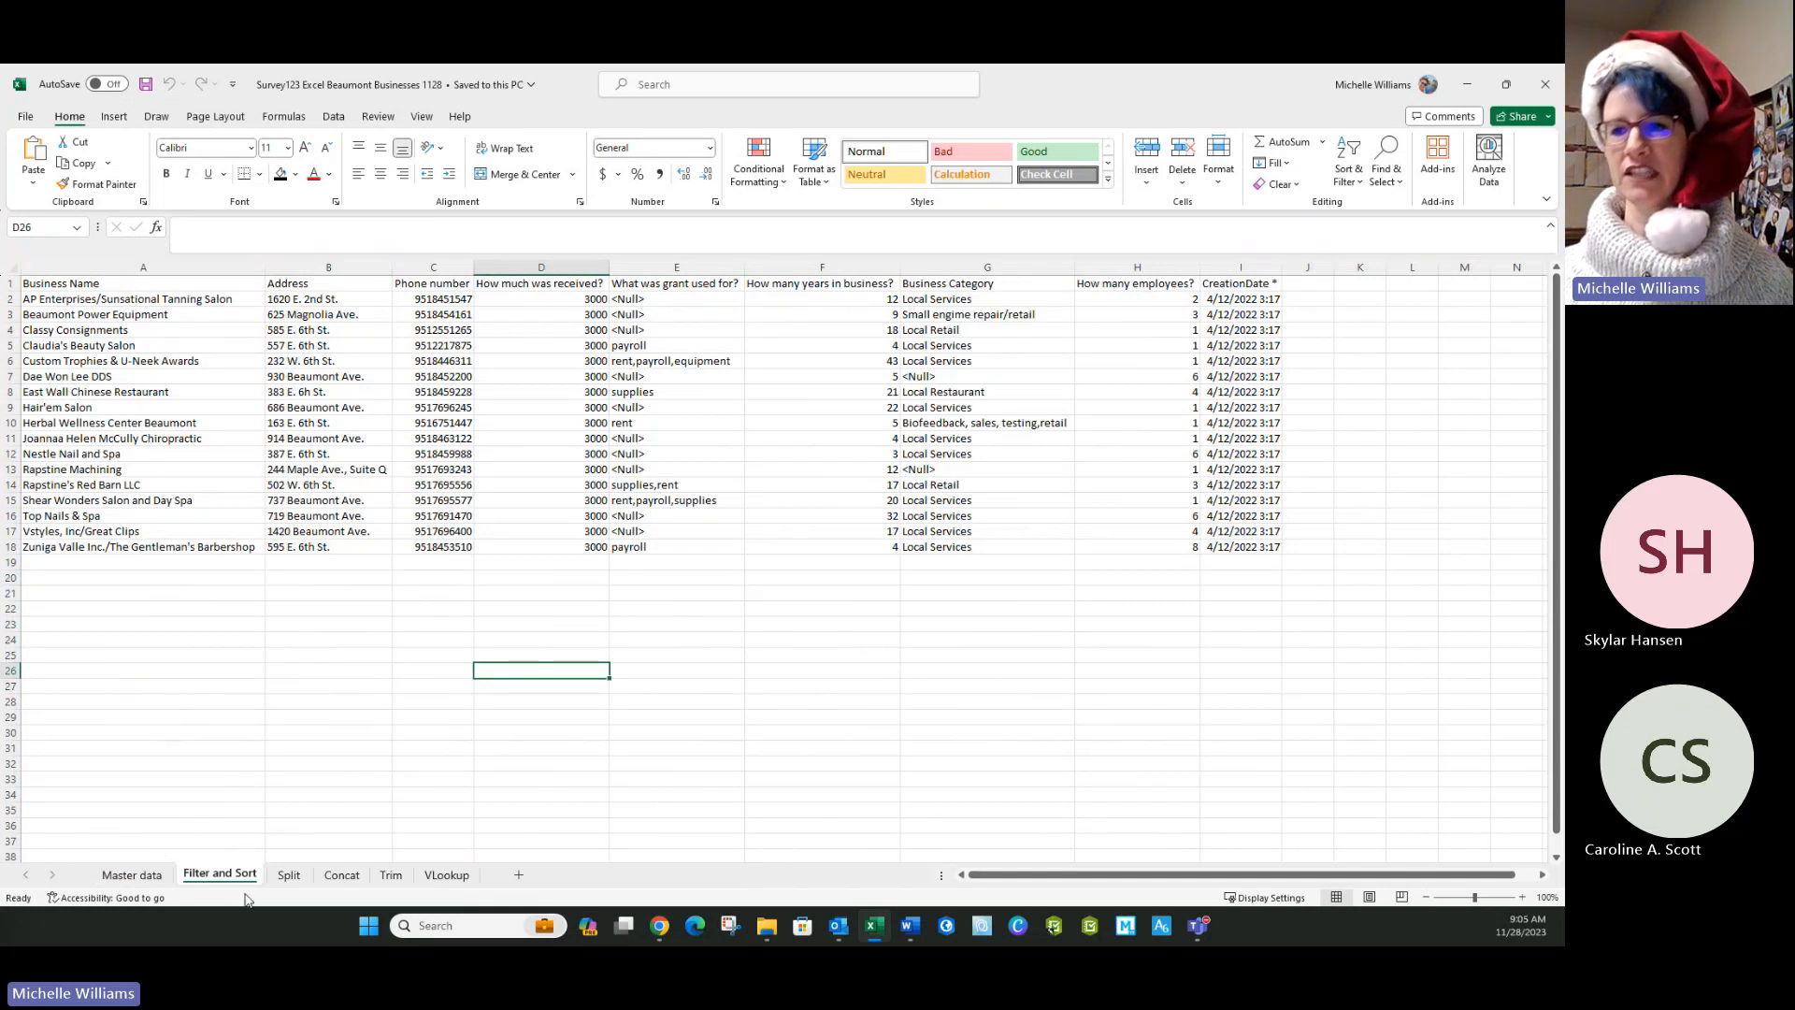
pyautogui.click(290, 876)
pyautogui.click(341, 876)
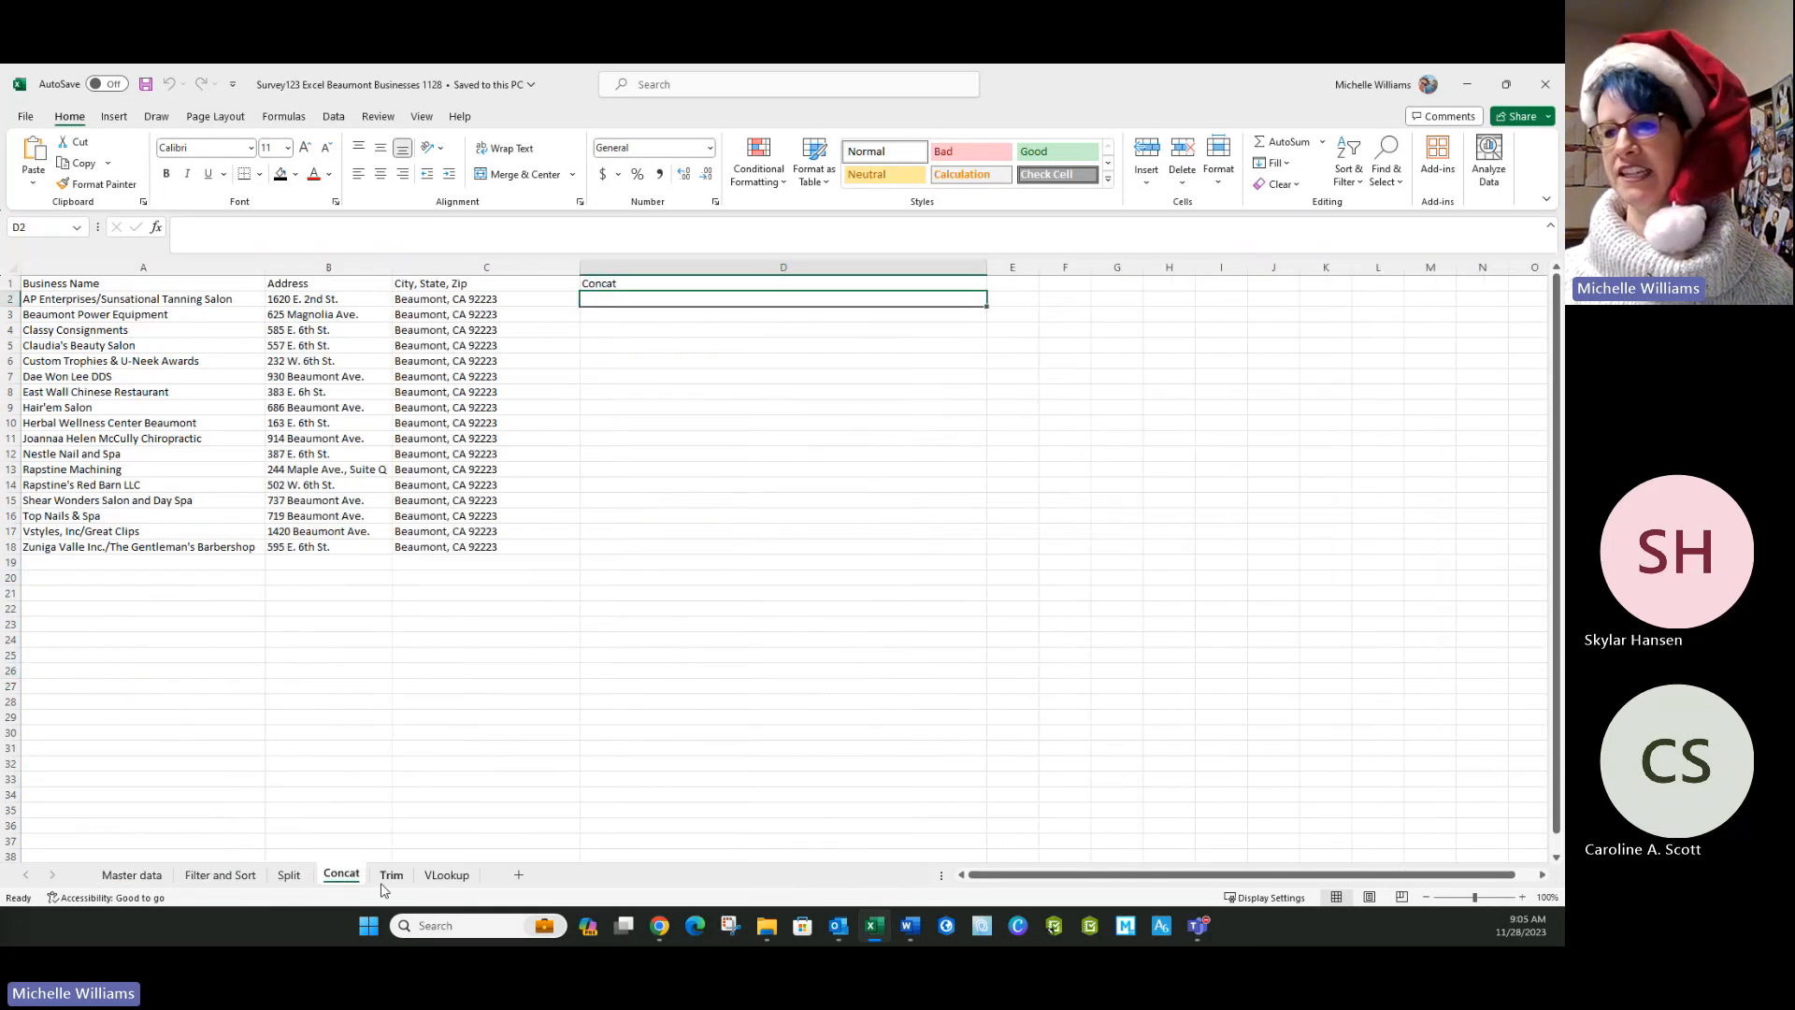
pyautogui.click(391, 877)
pyautogui.click(446, 874)
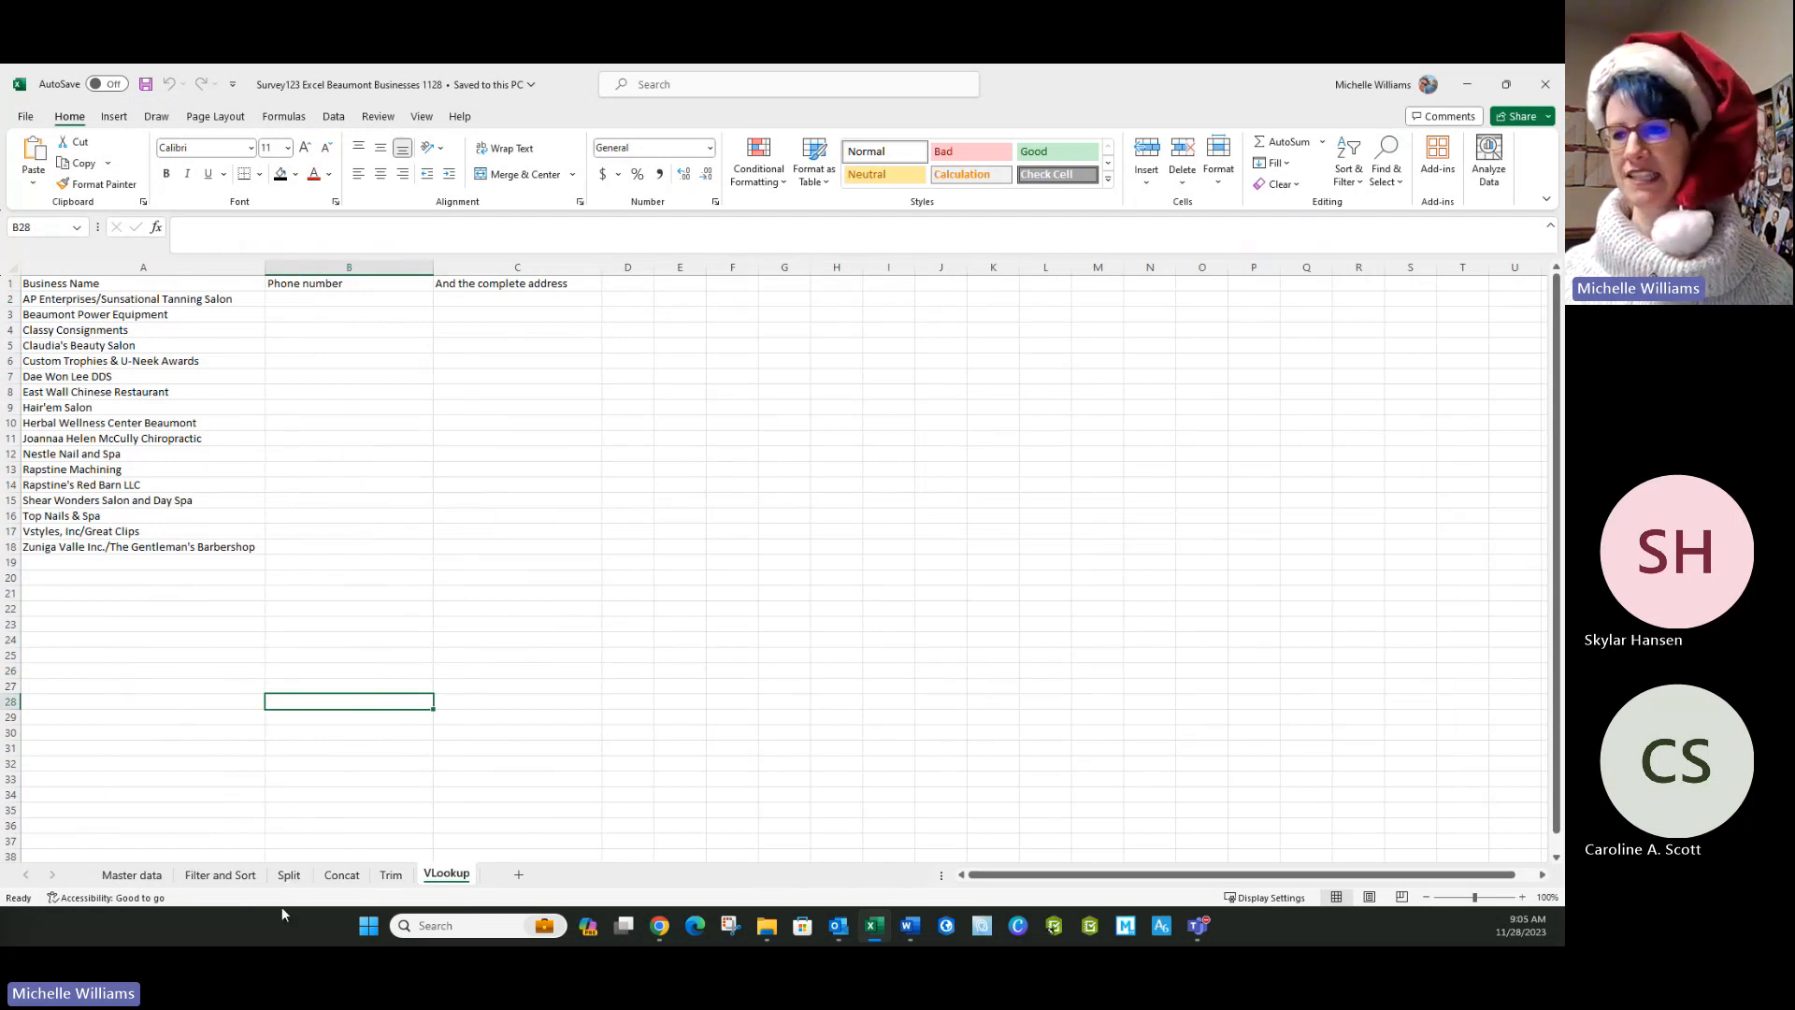
# Turn on header filters for the business table on the Filter and Sort worksheet.
pyautogui.click(215, 875)
pyautogui.click(281, 780)
pyautogui.hotkey('alt', 'Tab')
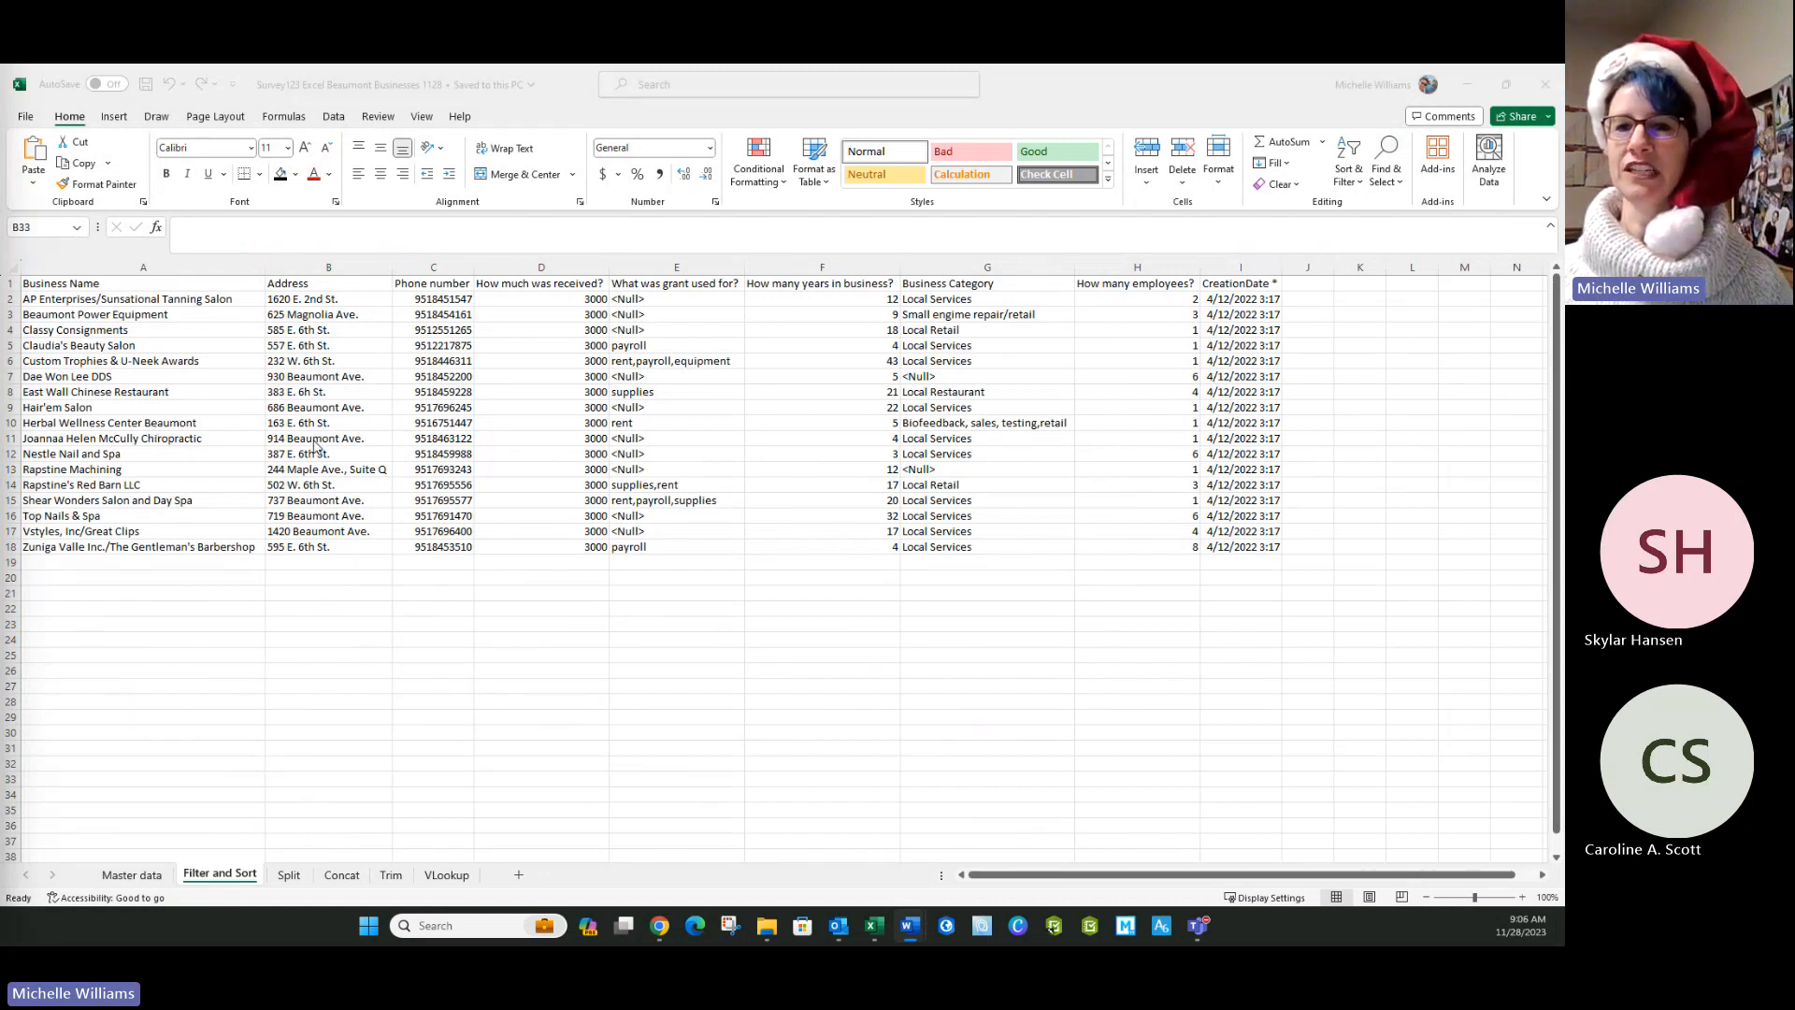
pyautogui.click(292, 283)
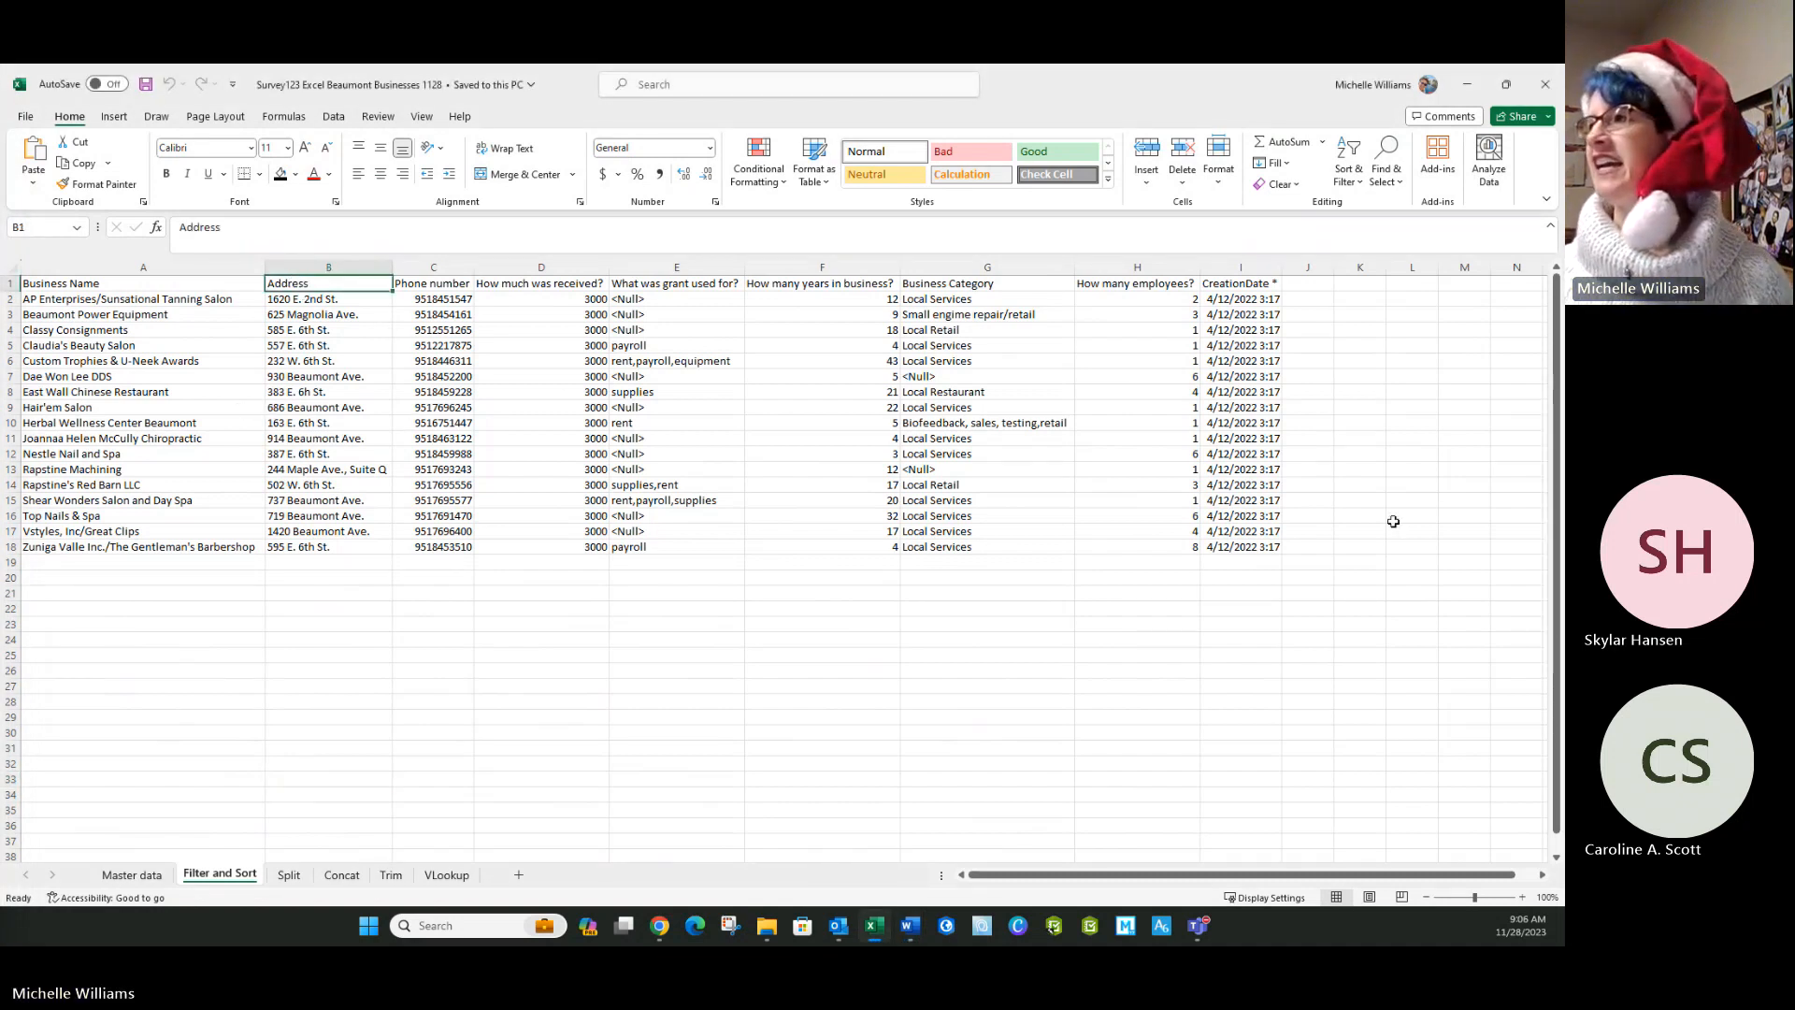
pyautogui.click(1356, 181)
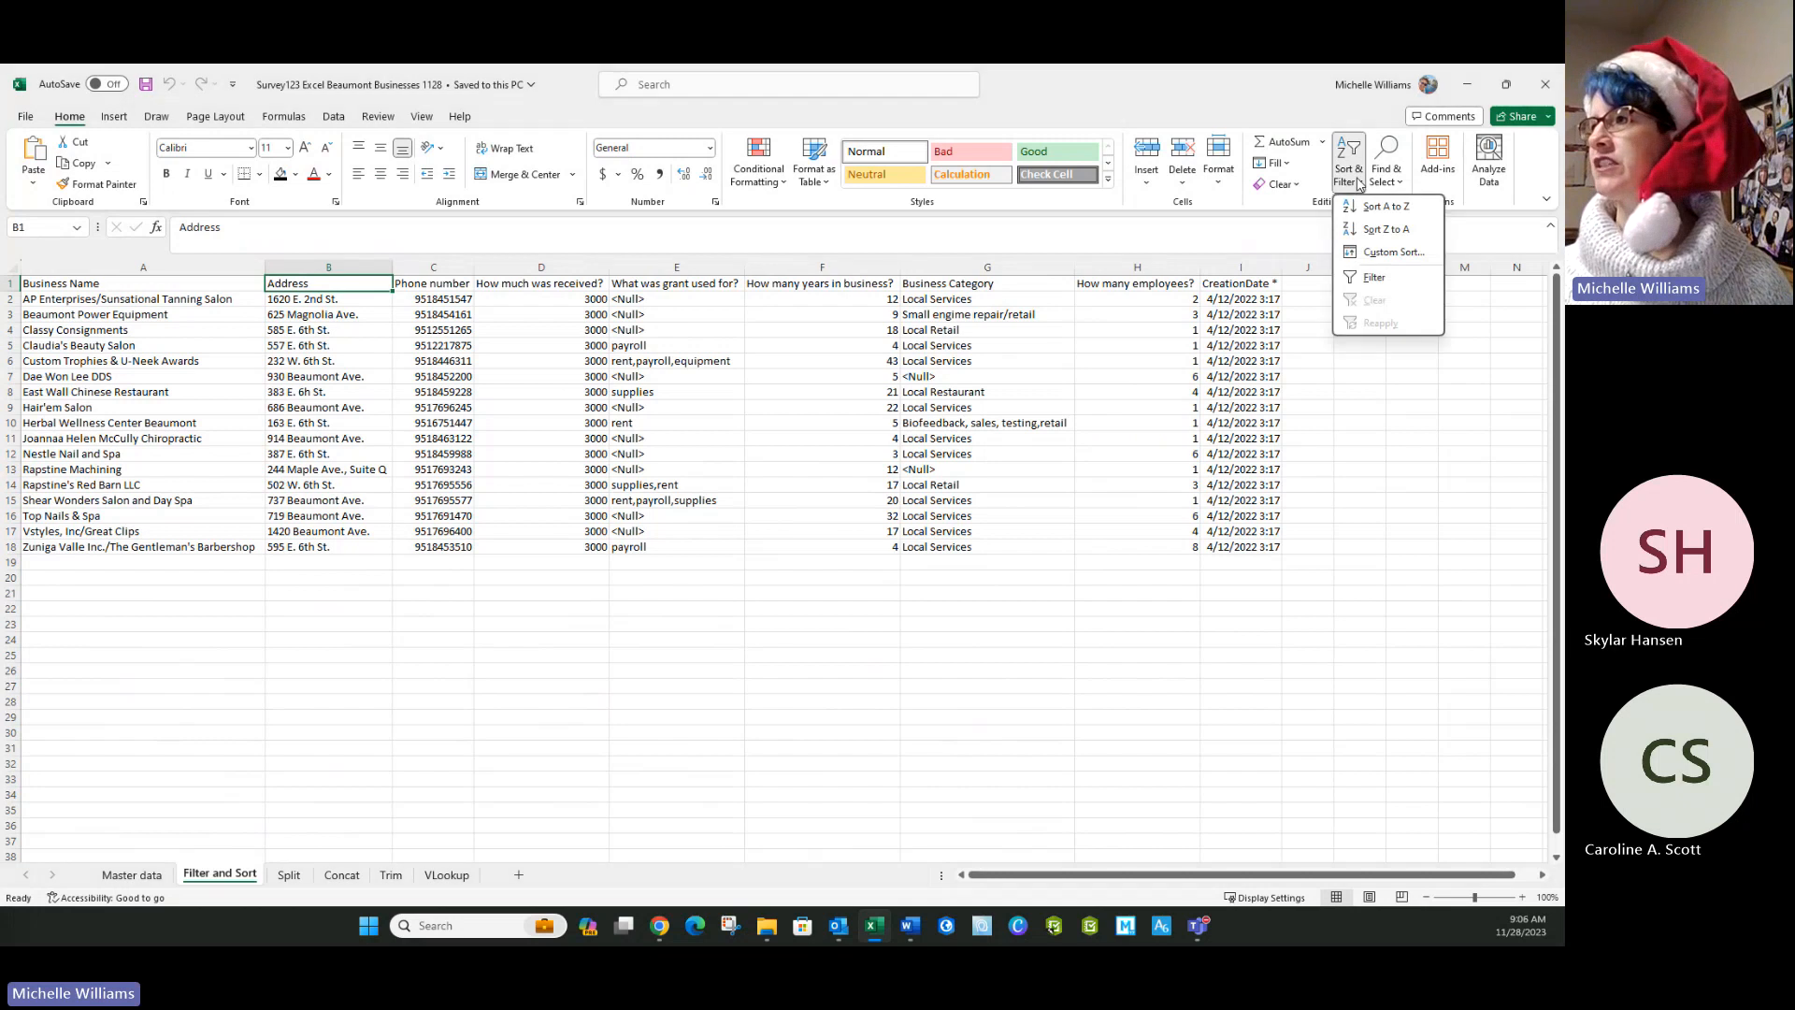
pyautogui.click(1349, 278)
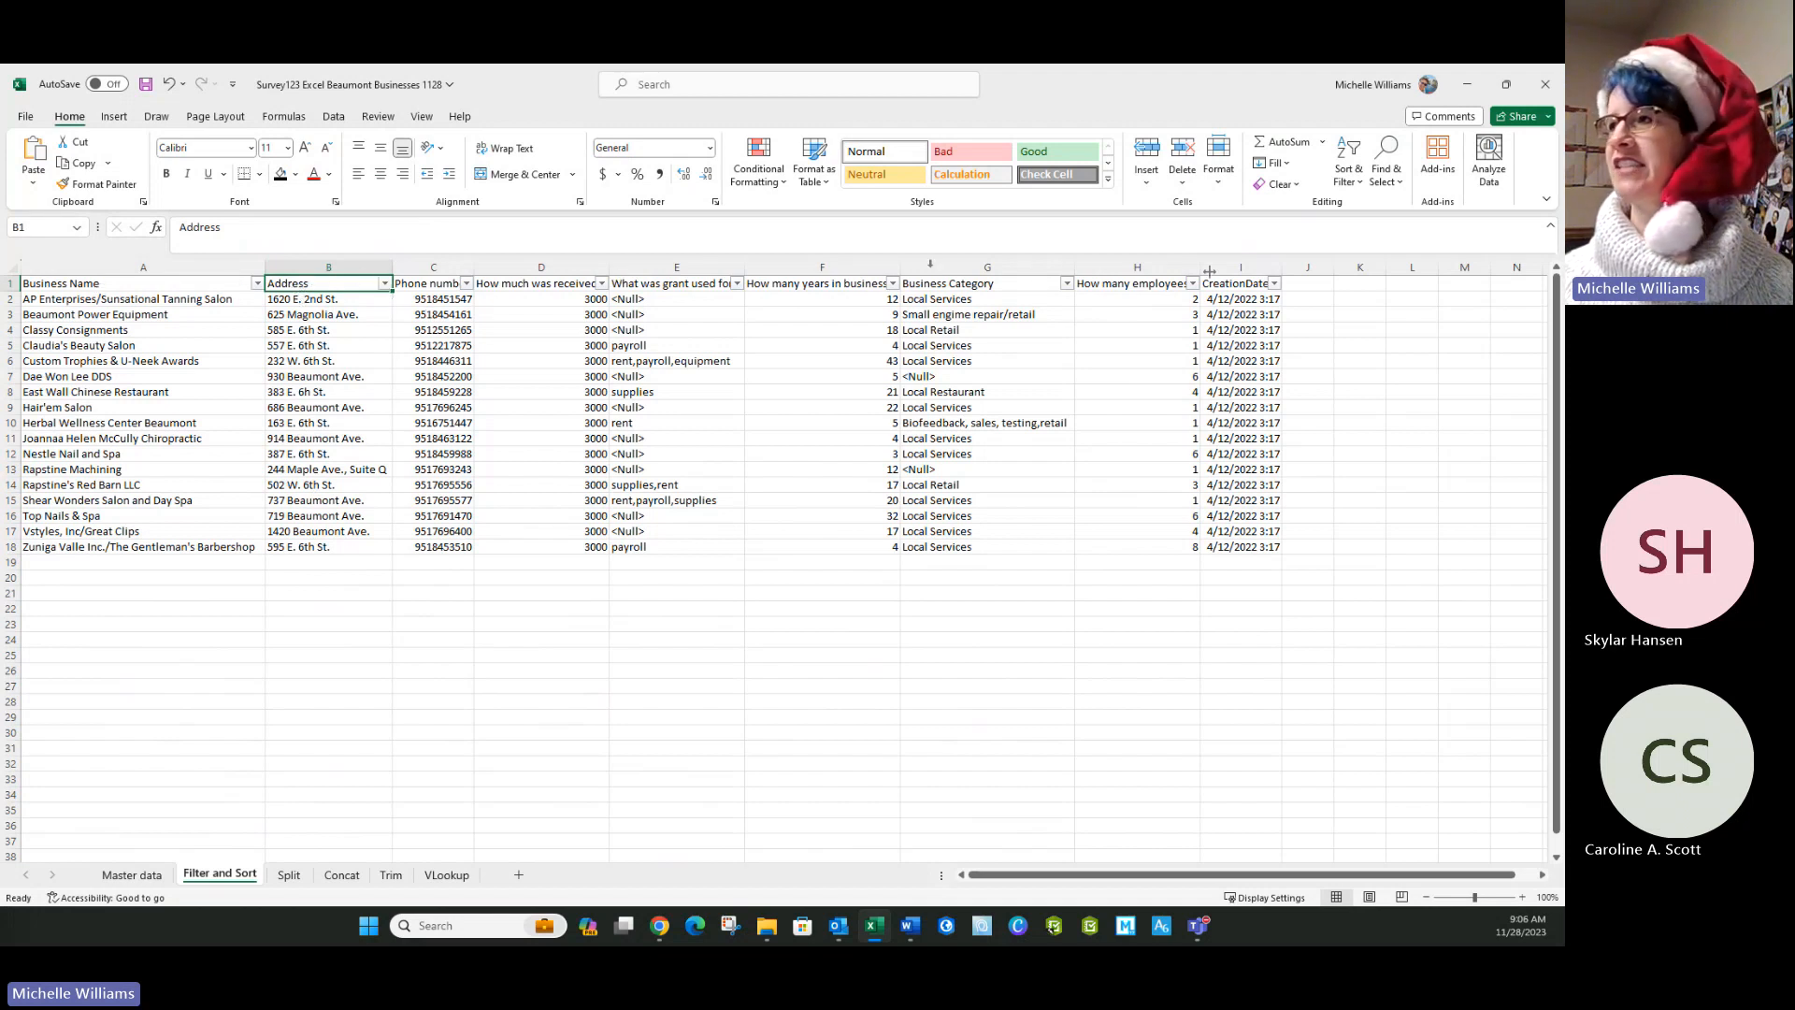
# Filter the Address column with the search text "Sui" and clear that filter again.
pyautogui.click(384, 284)
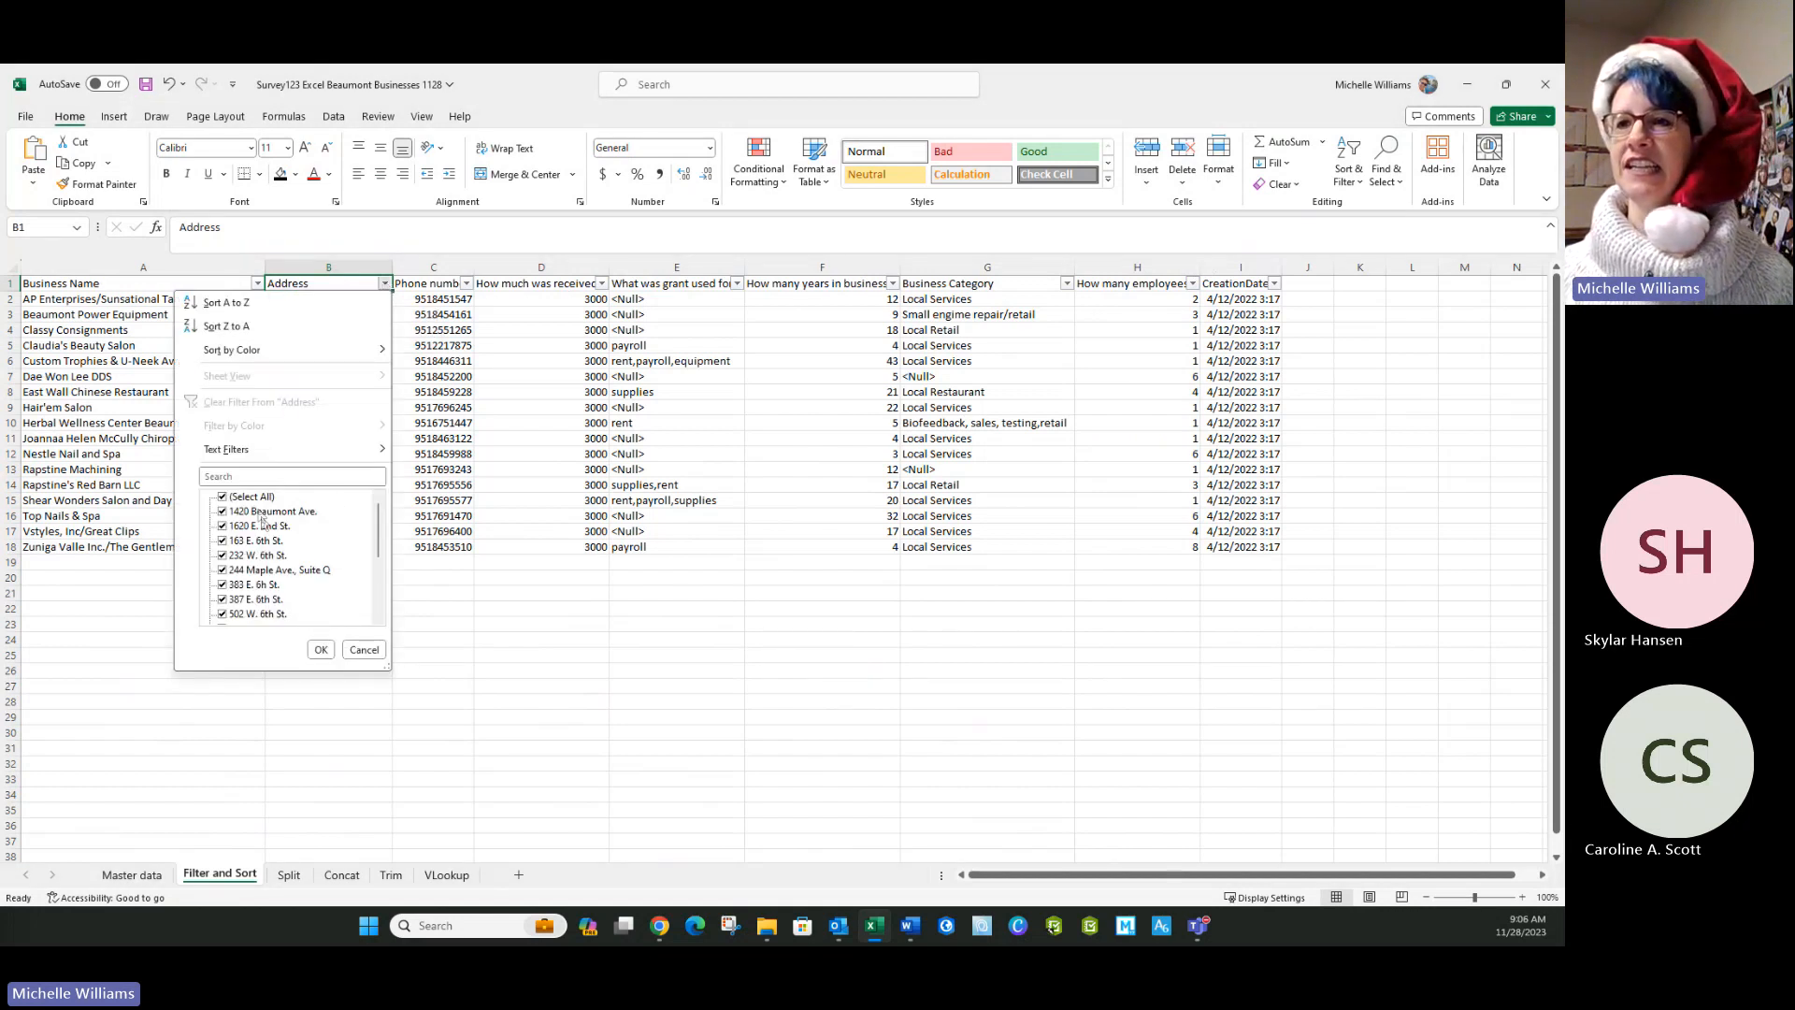
pyautogui.click(223, 475)
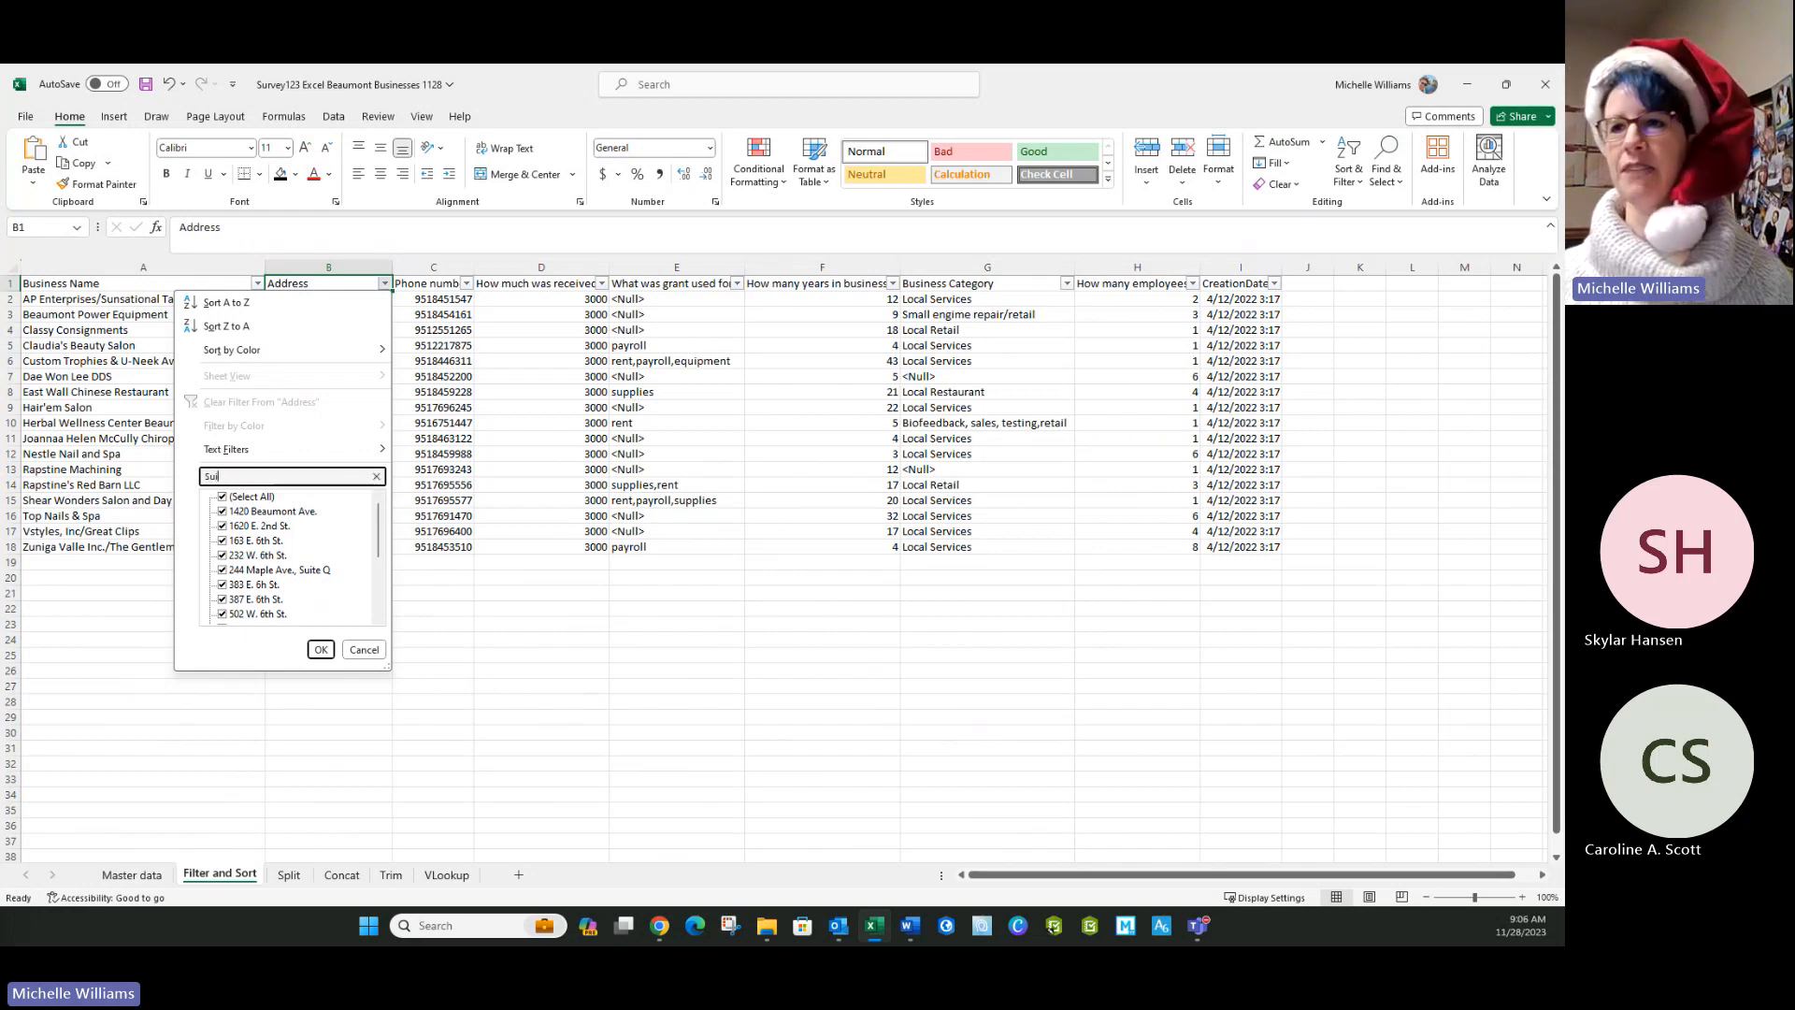
pyautogui.click(322, 649)
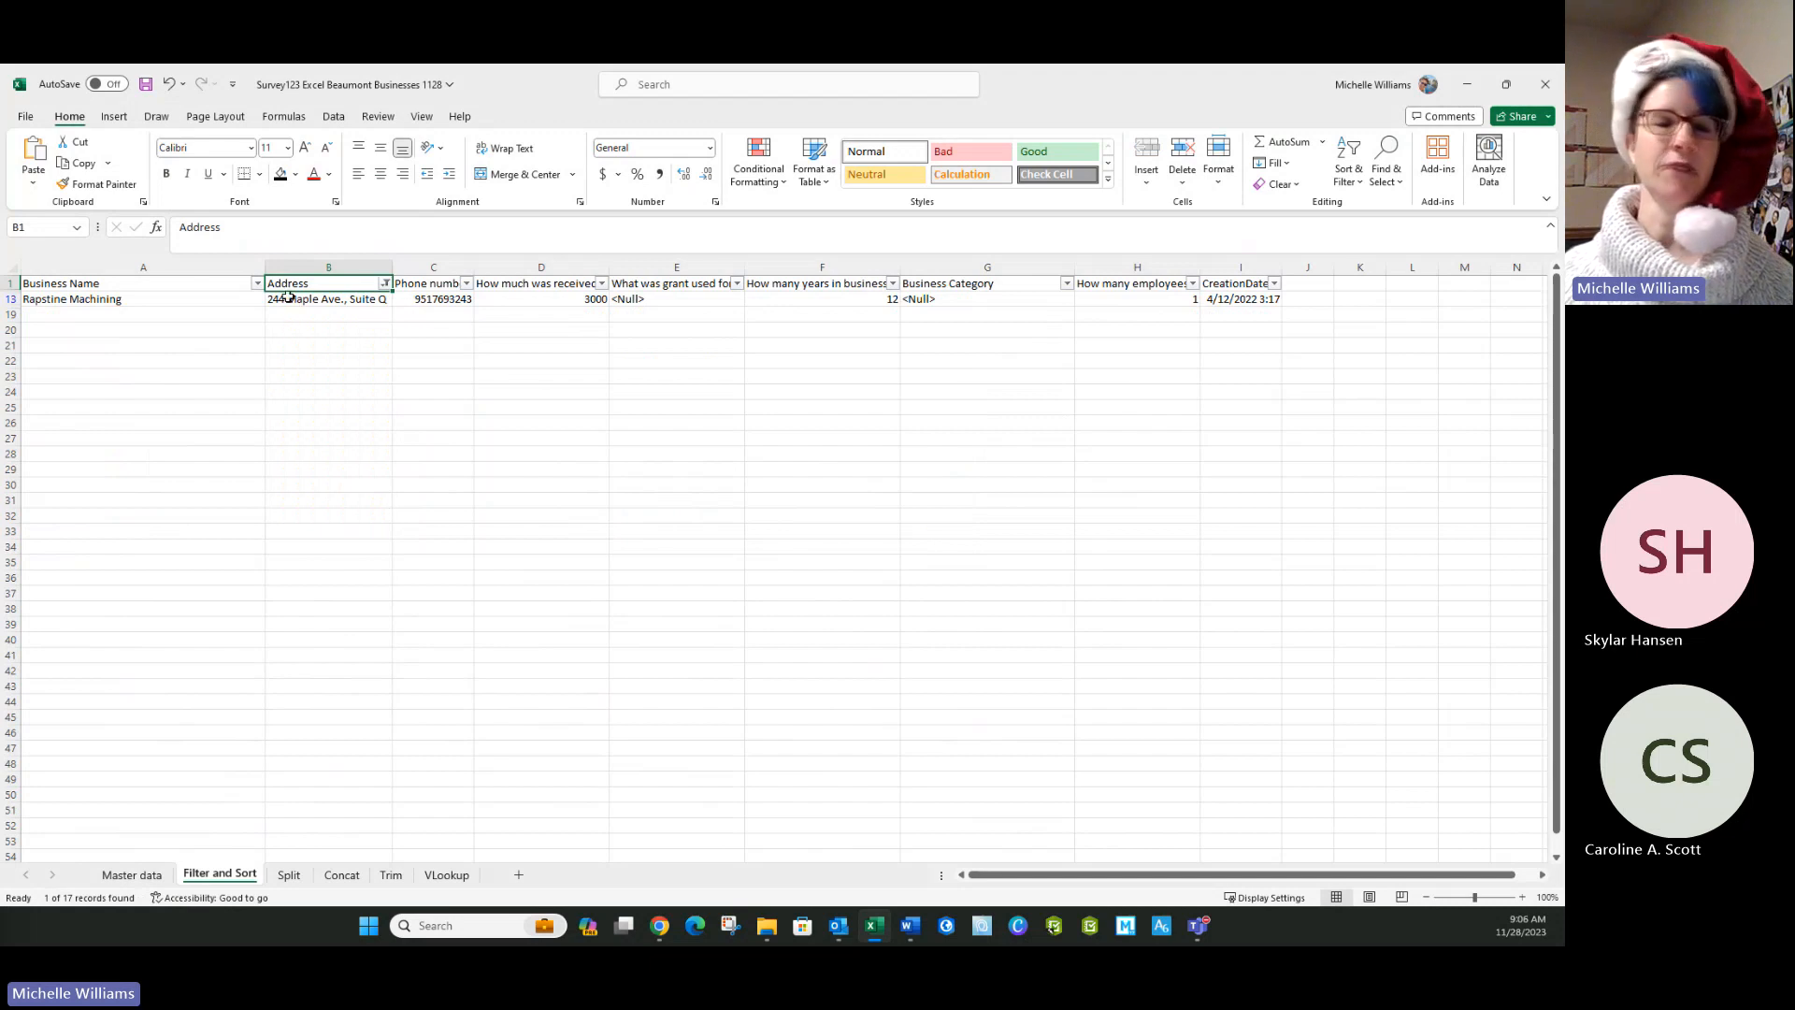
pyautogui.click(385, 284)
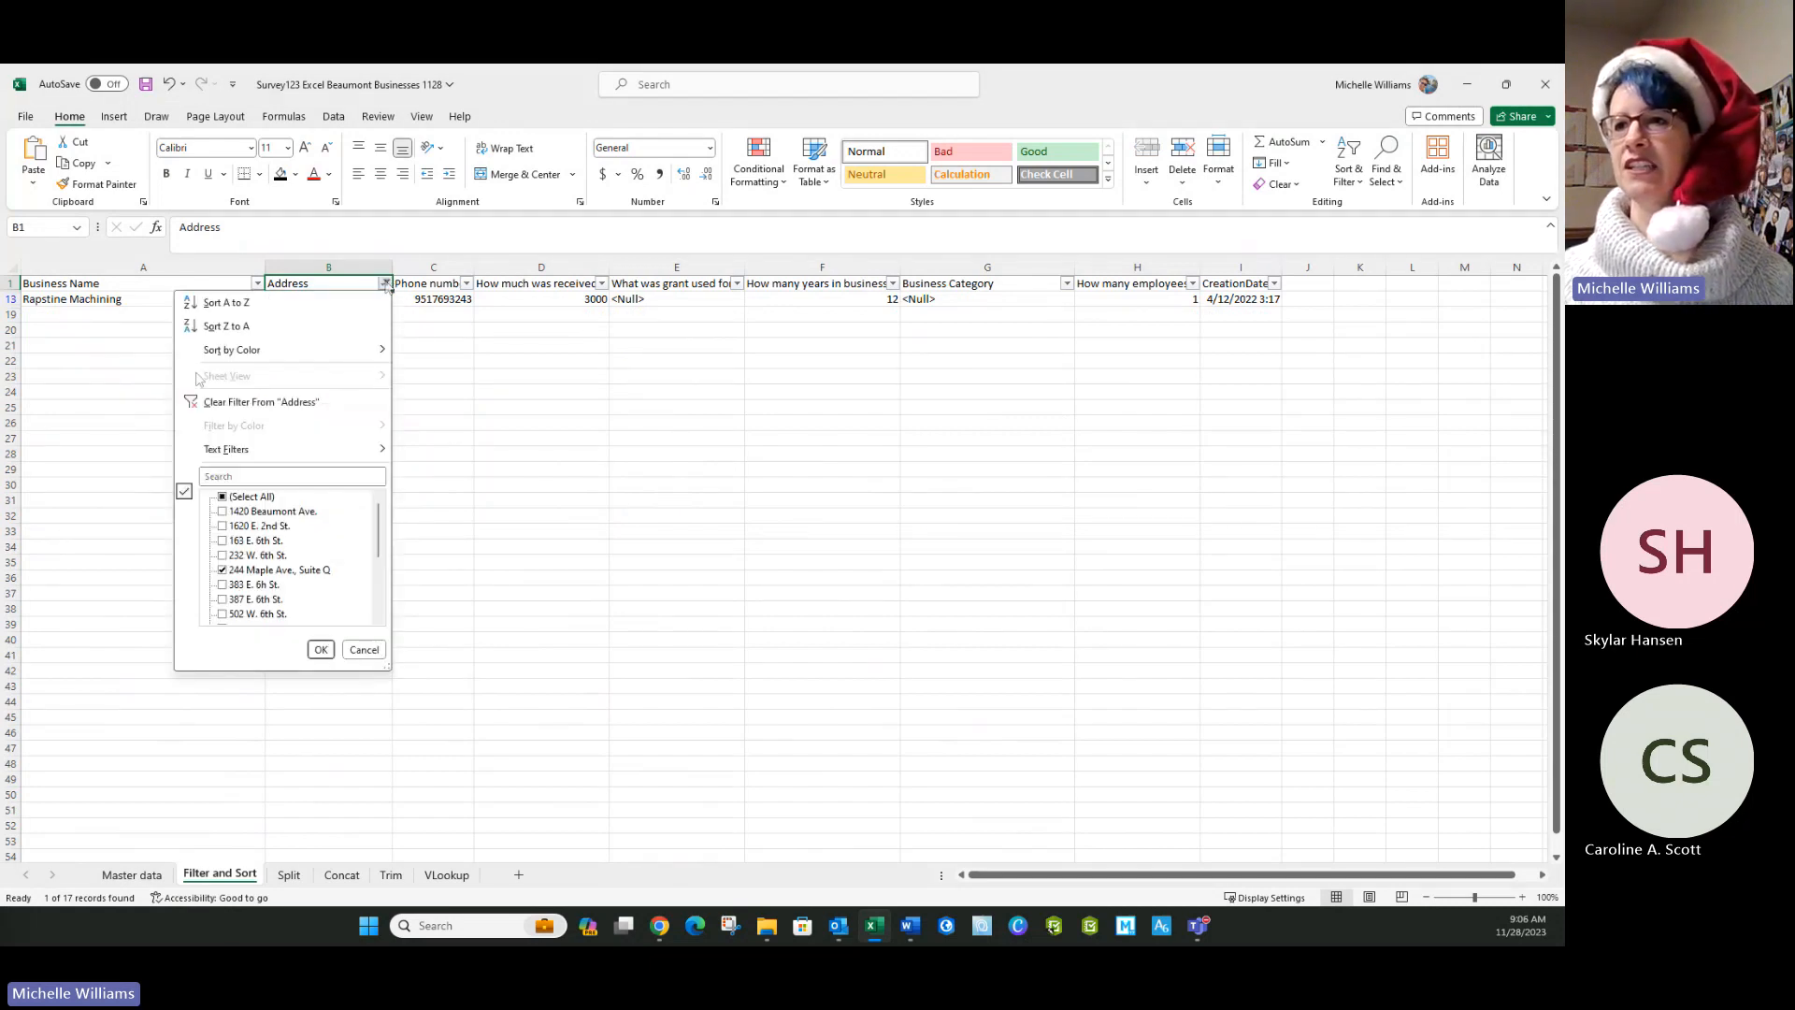
pyautogui.click(230, 403)
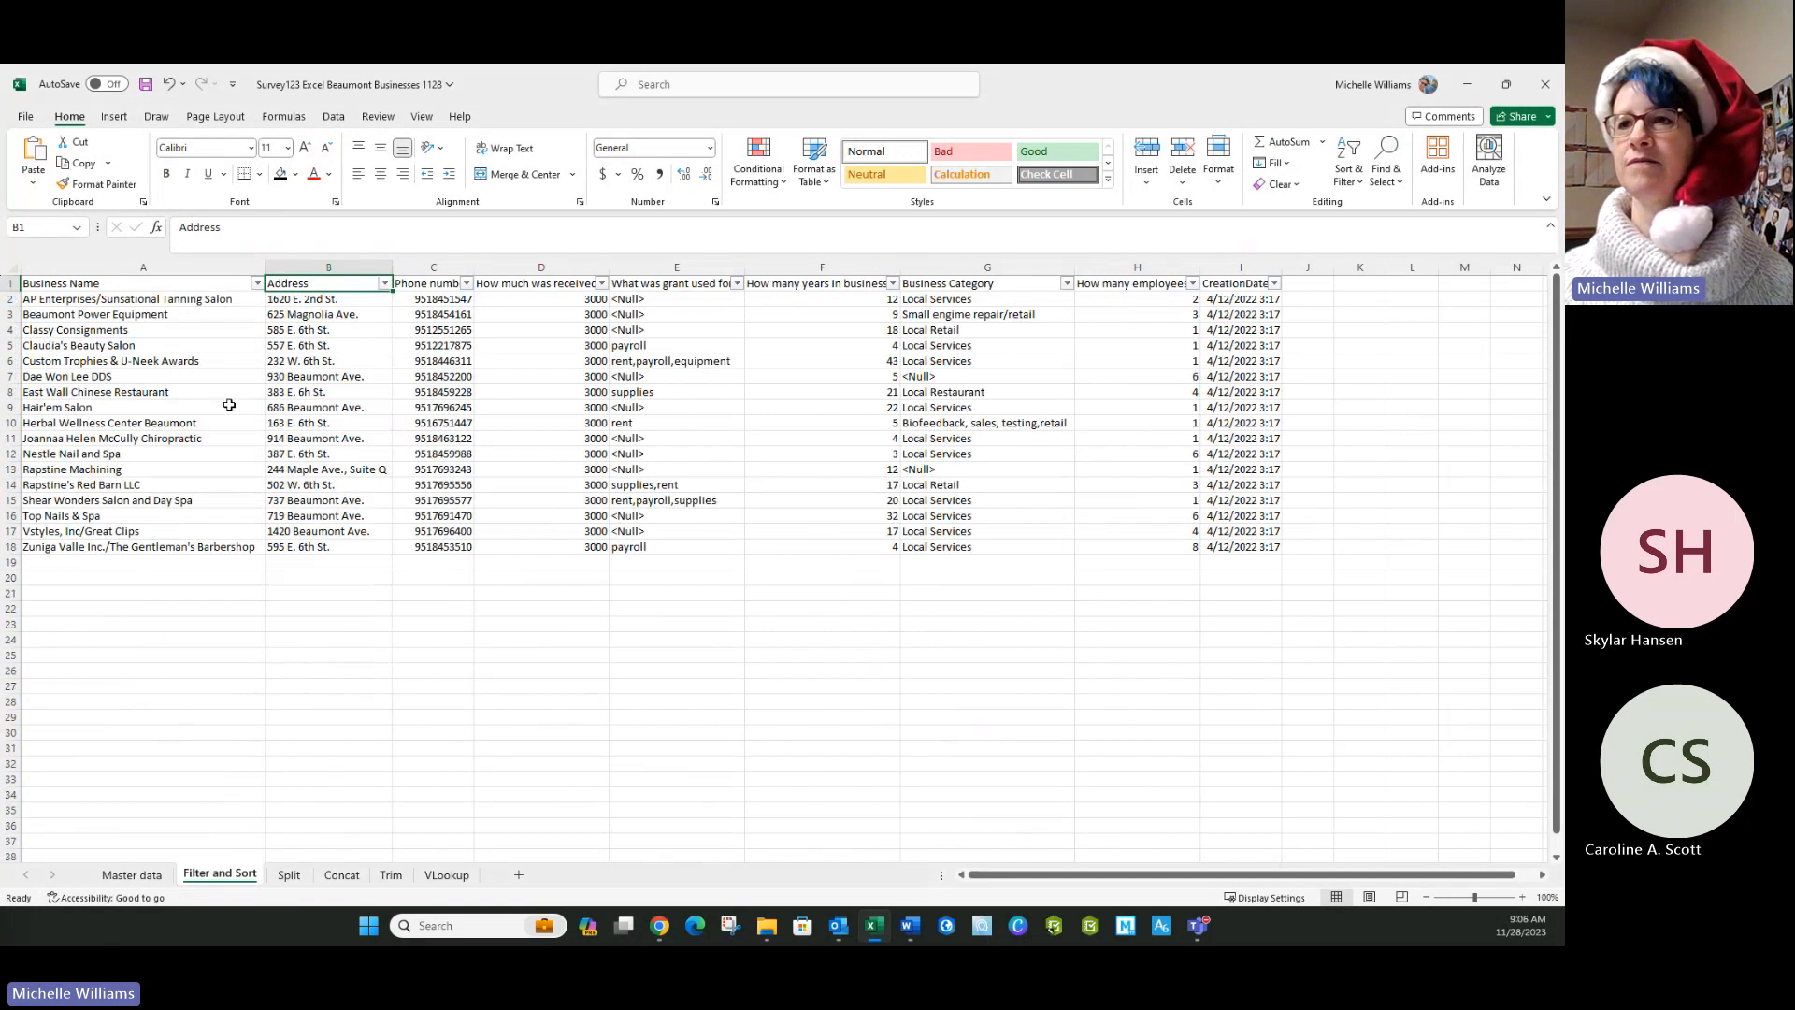
# Search the Address column's filter values for "St" and dismiss the list without applying a filter.
pyautogui.click(385, 283)
pyautogui.click(230, 474)
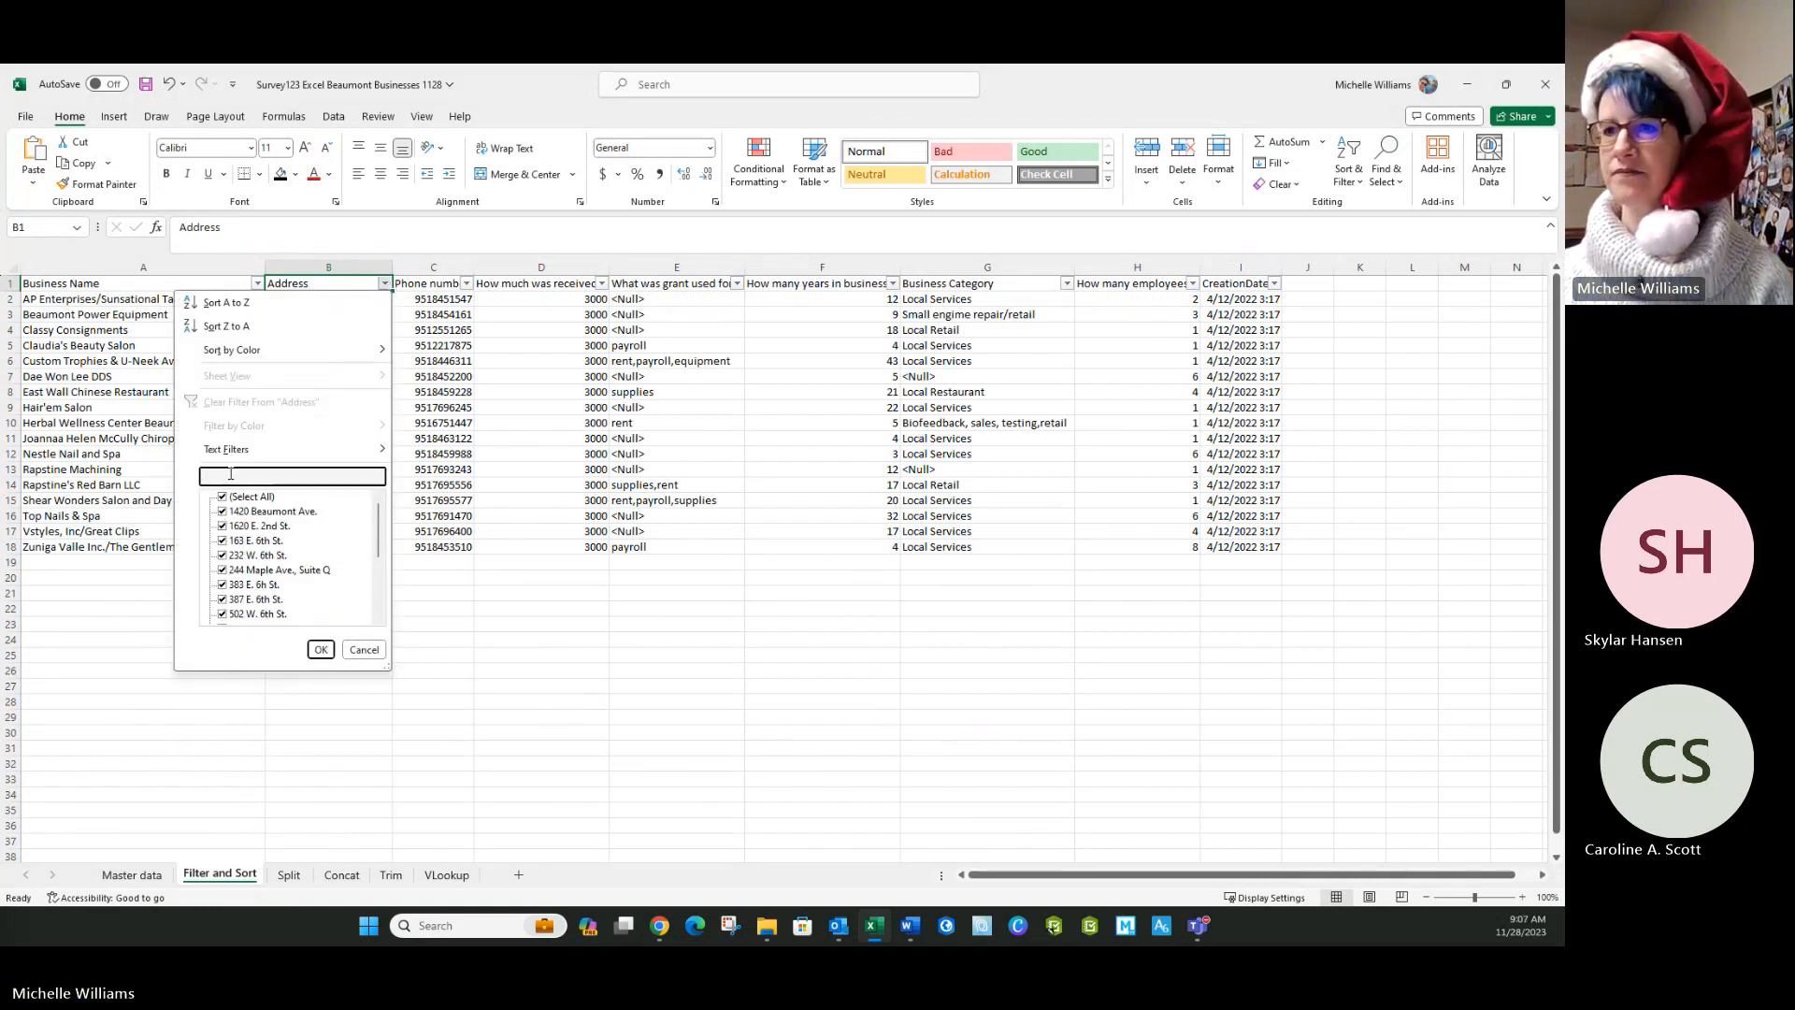
pyautogui.write('5')
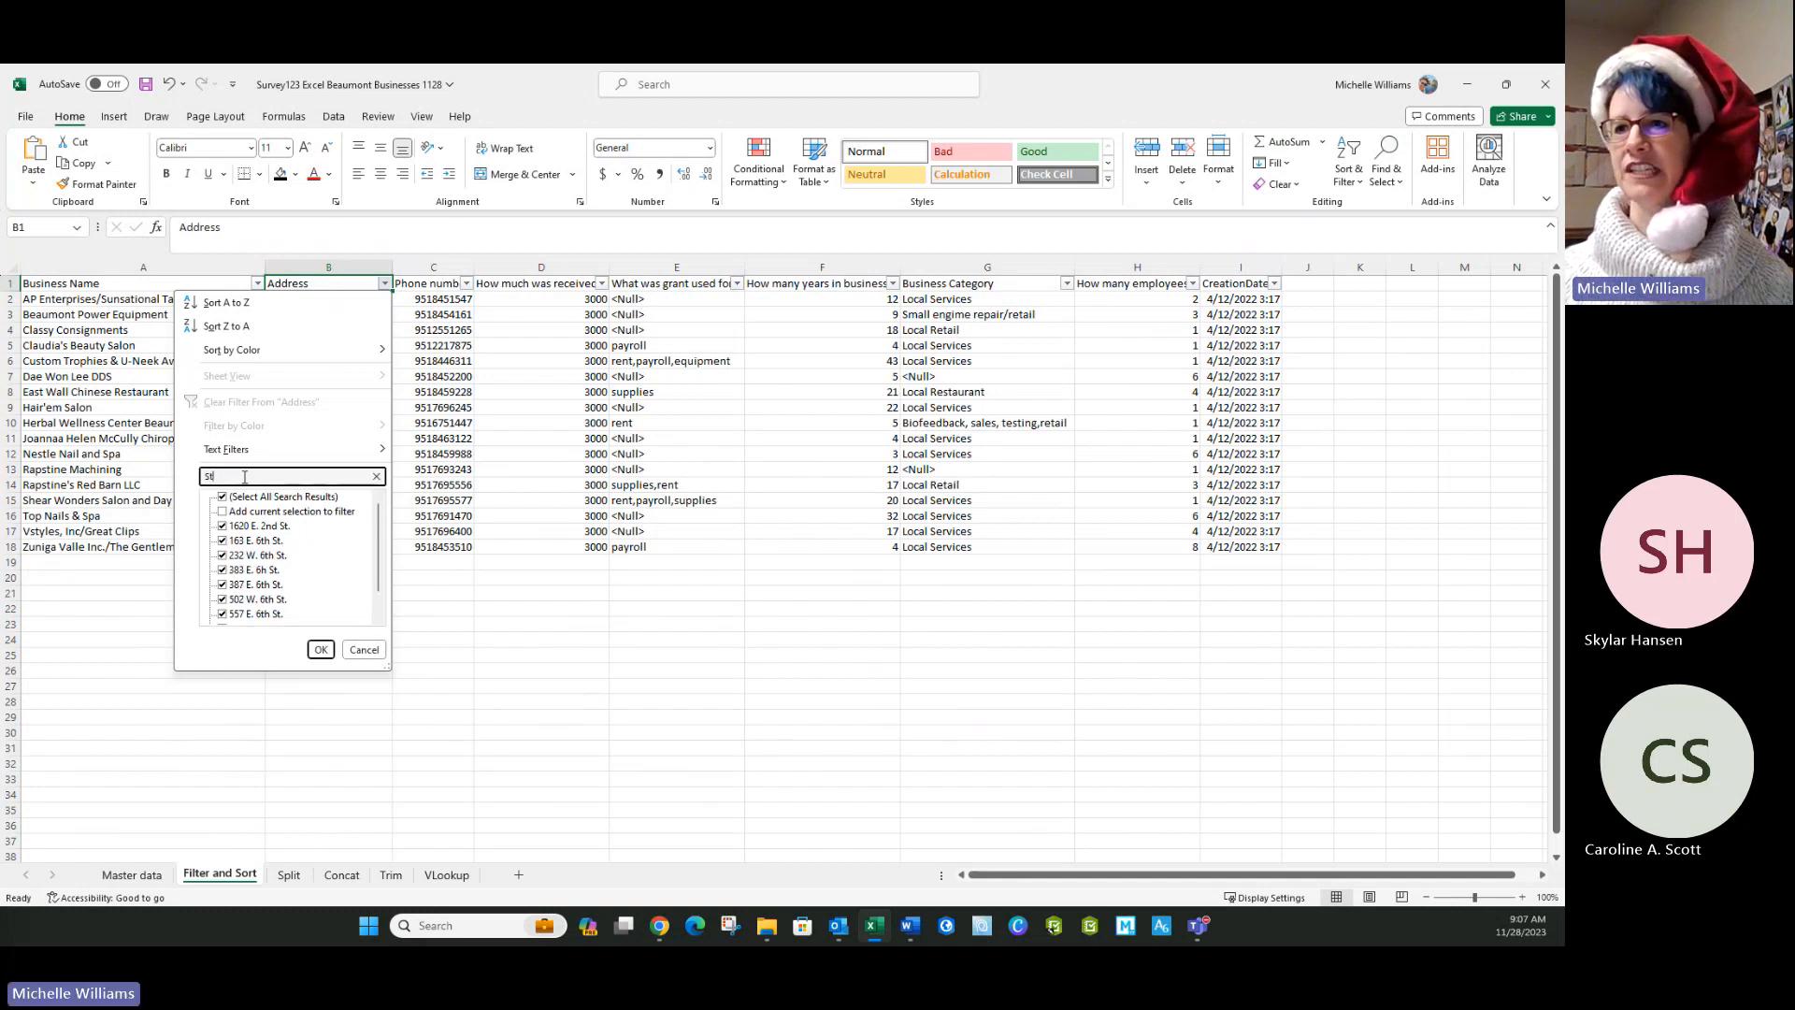
pyautogui.scroll(-1, 265, 532)
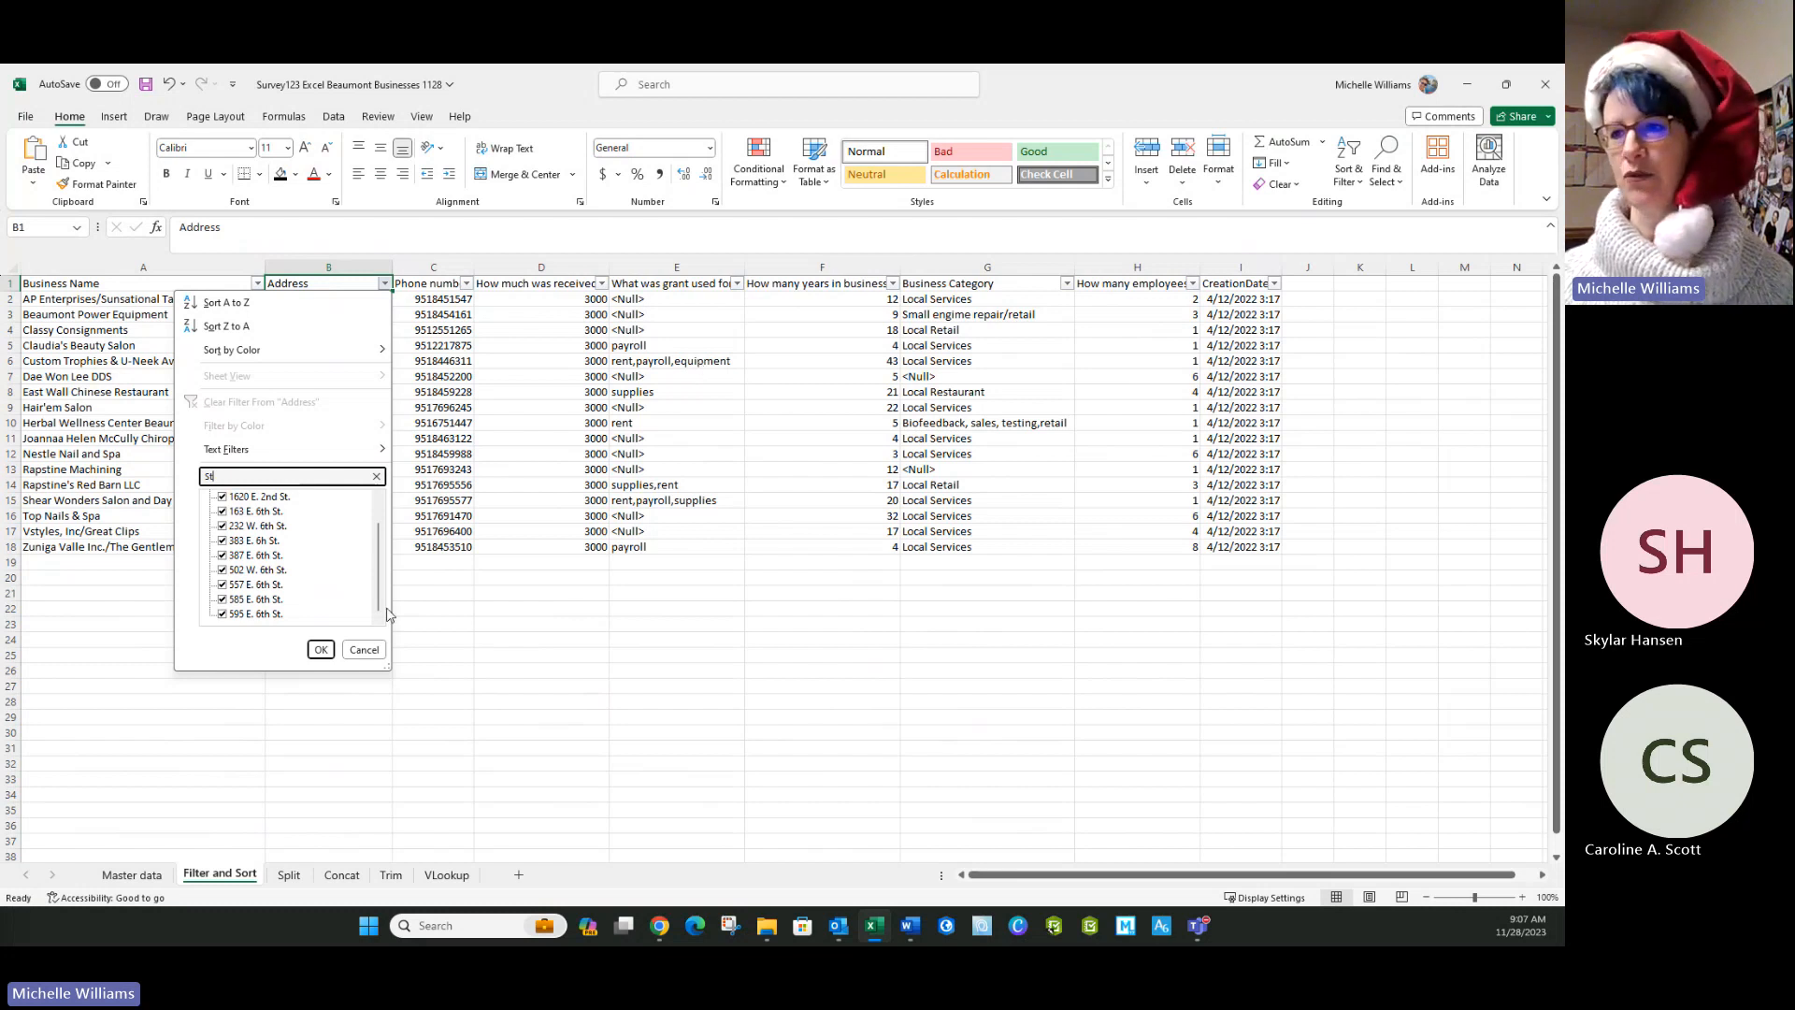
pyautogui.click(121, 586)
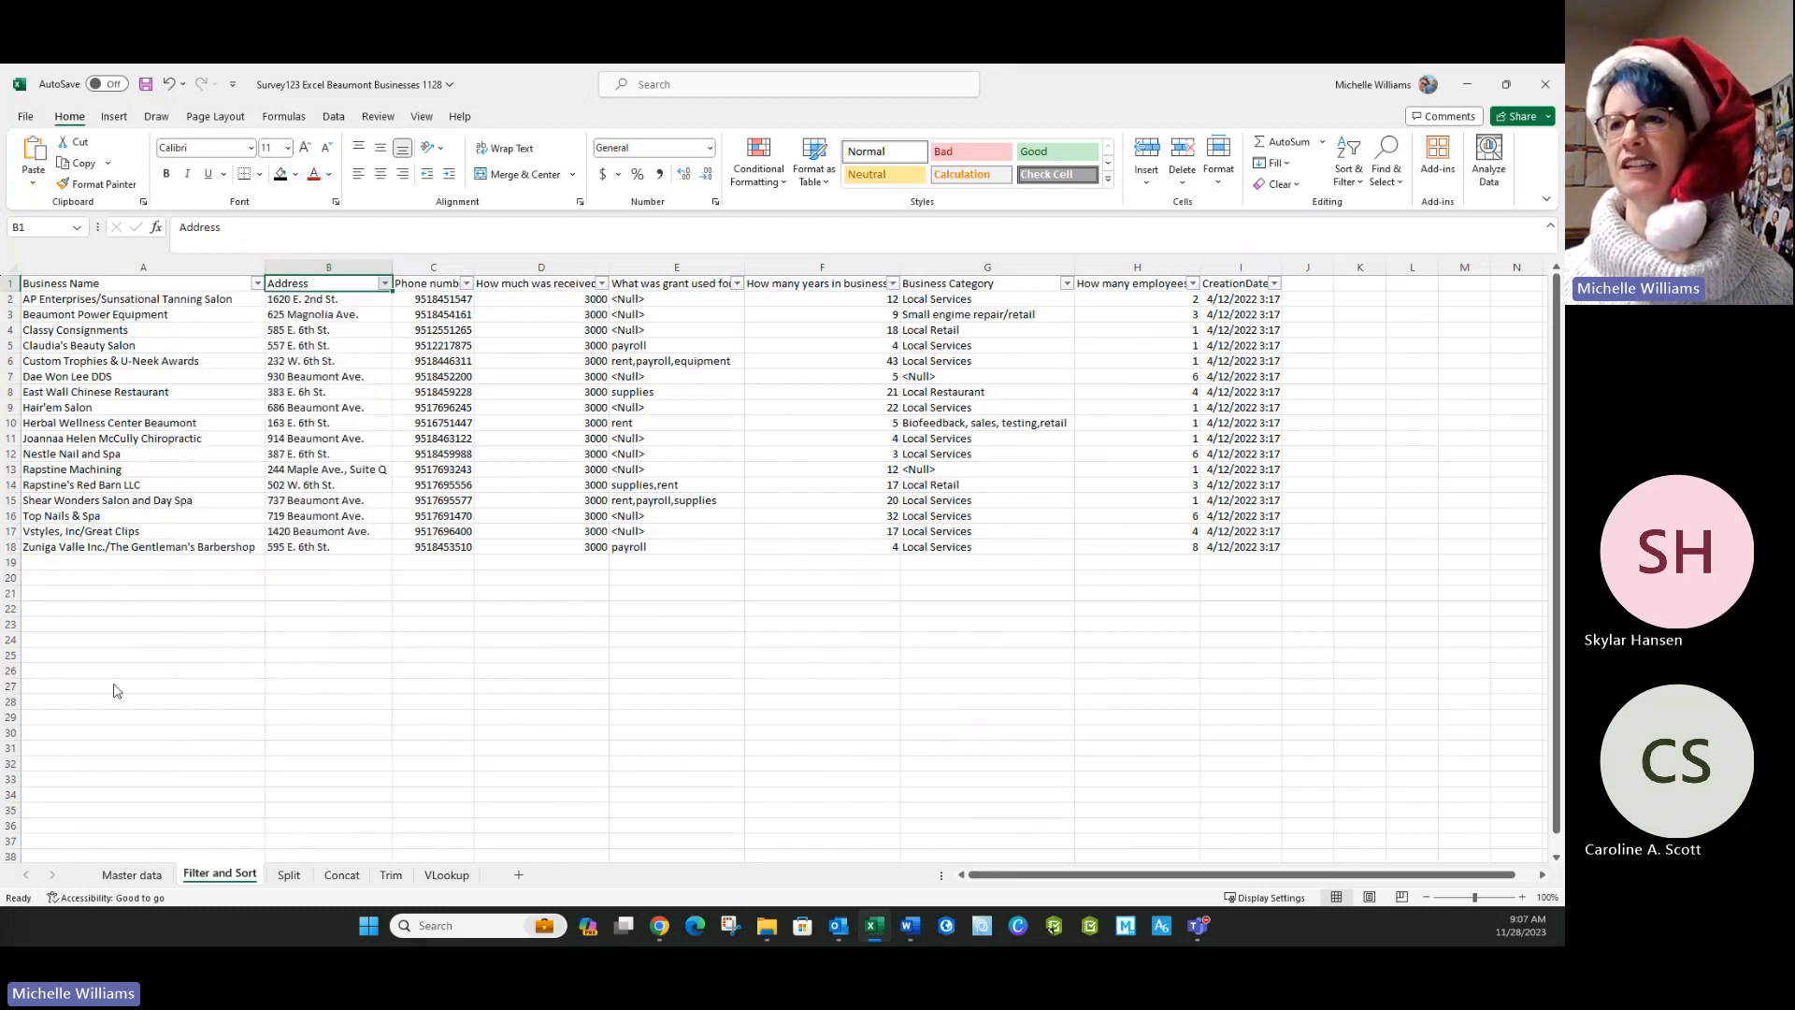
# Sort the business table by the Address column from A to Z.
pyautogui.click(263, 420)
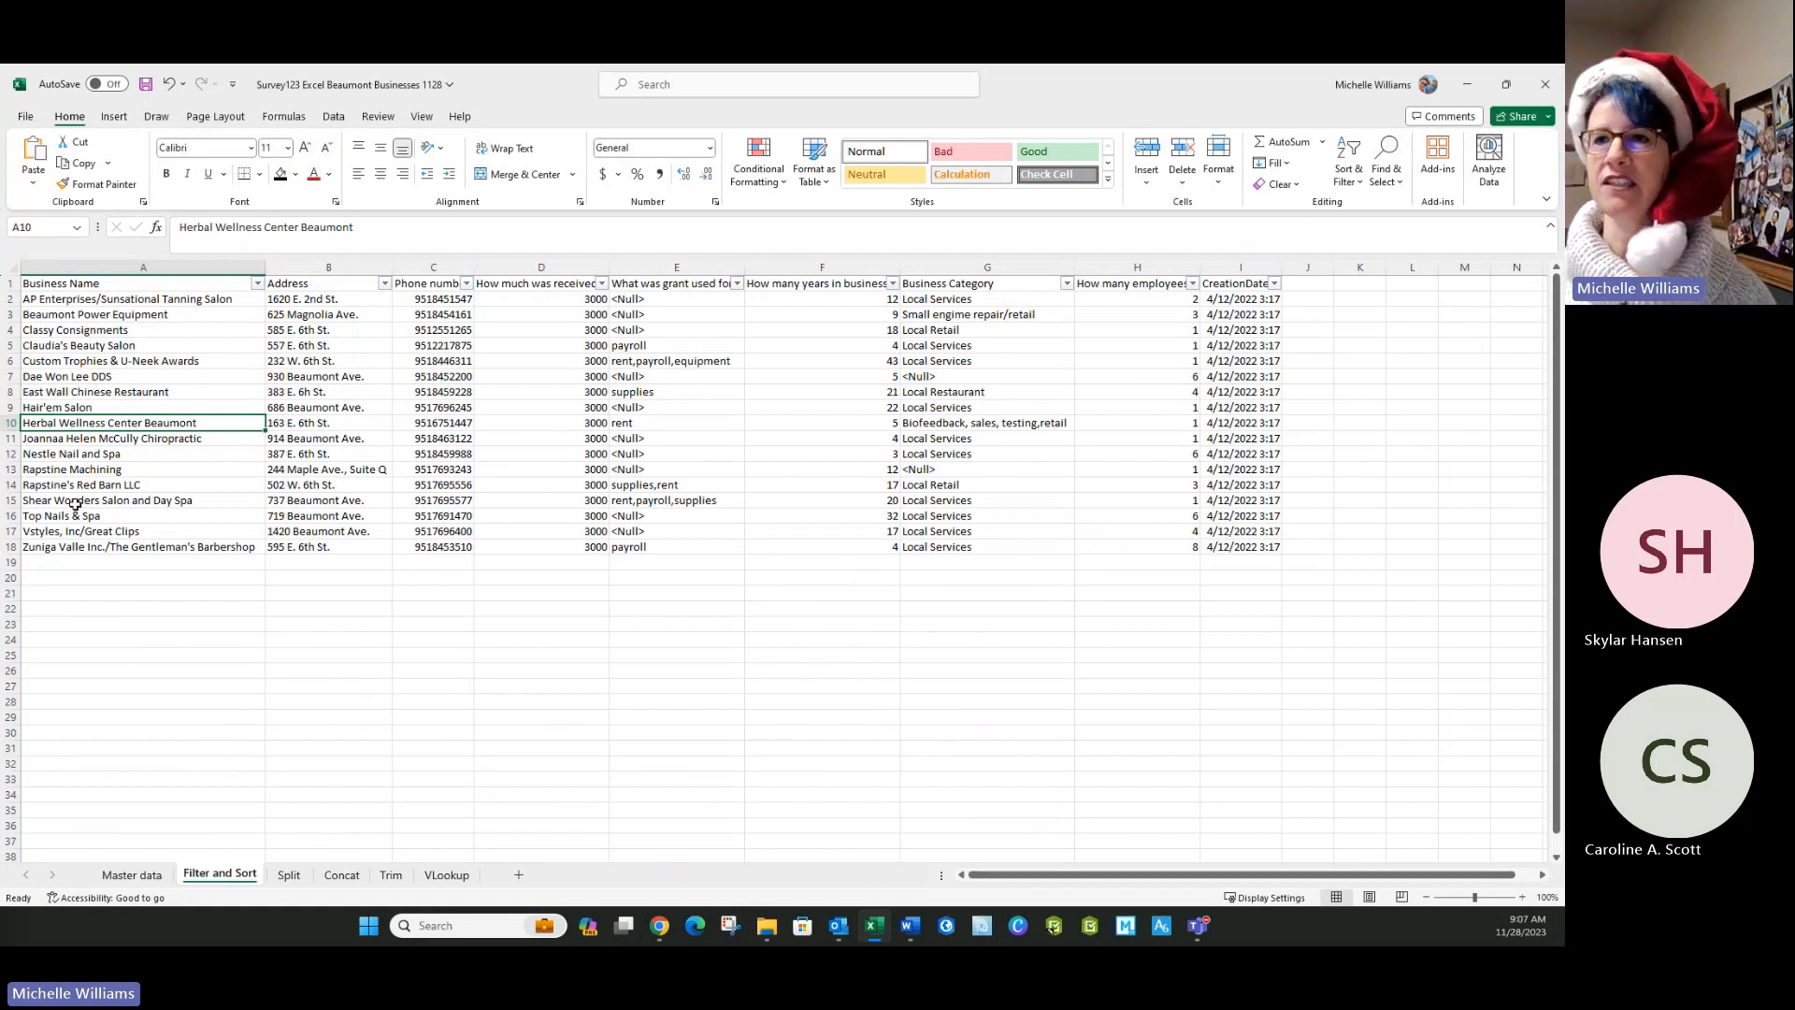
pyautogui.click(384, 283)
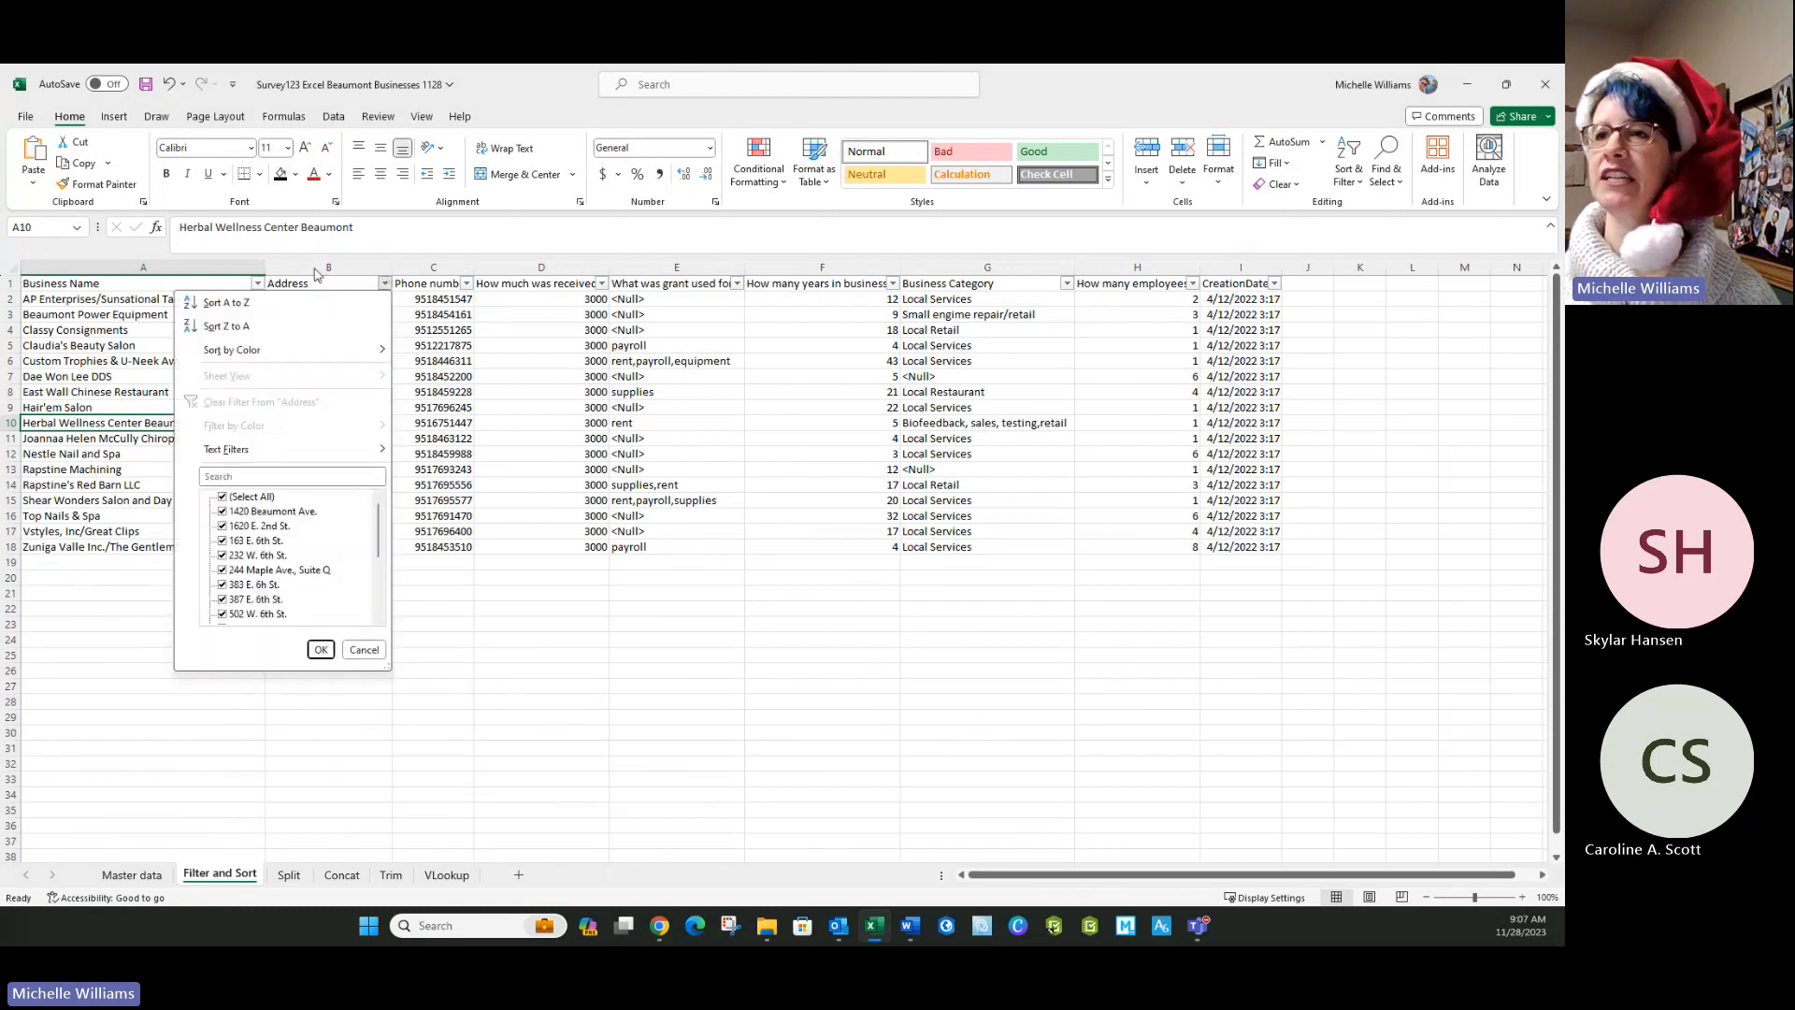
pyautogui.click(227, 304)
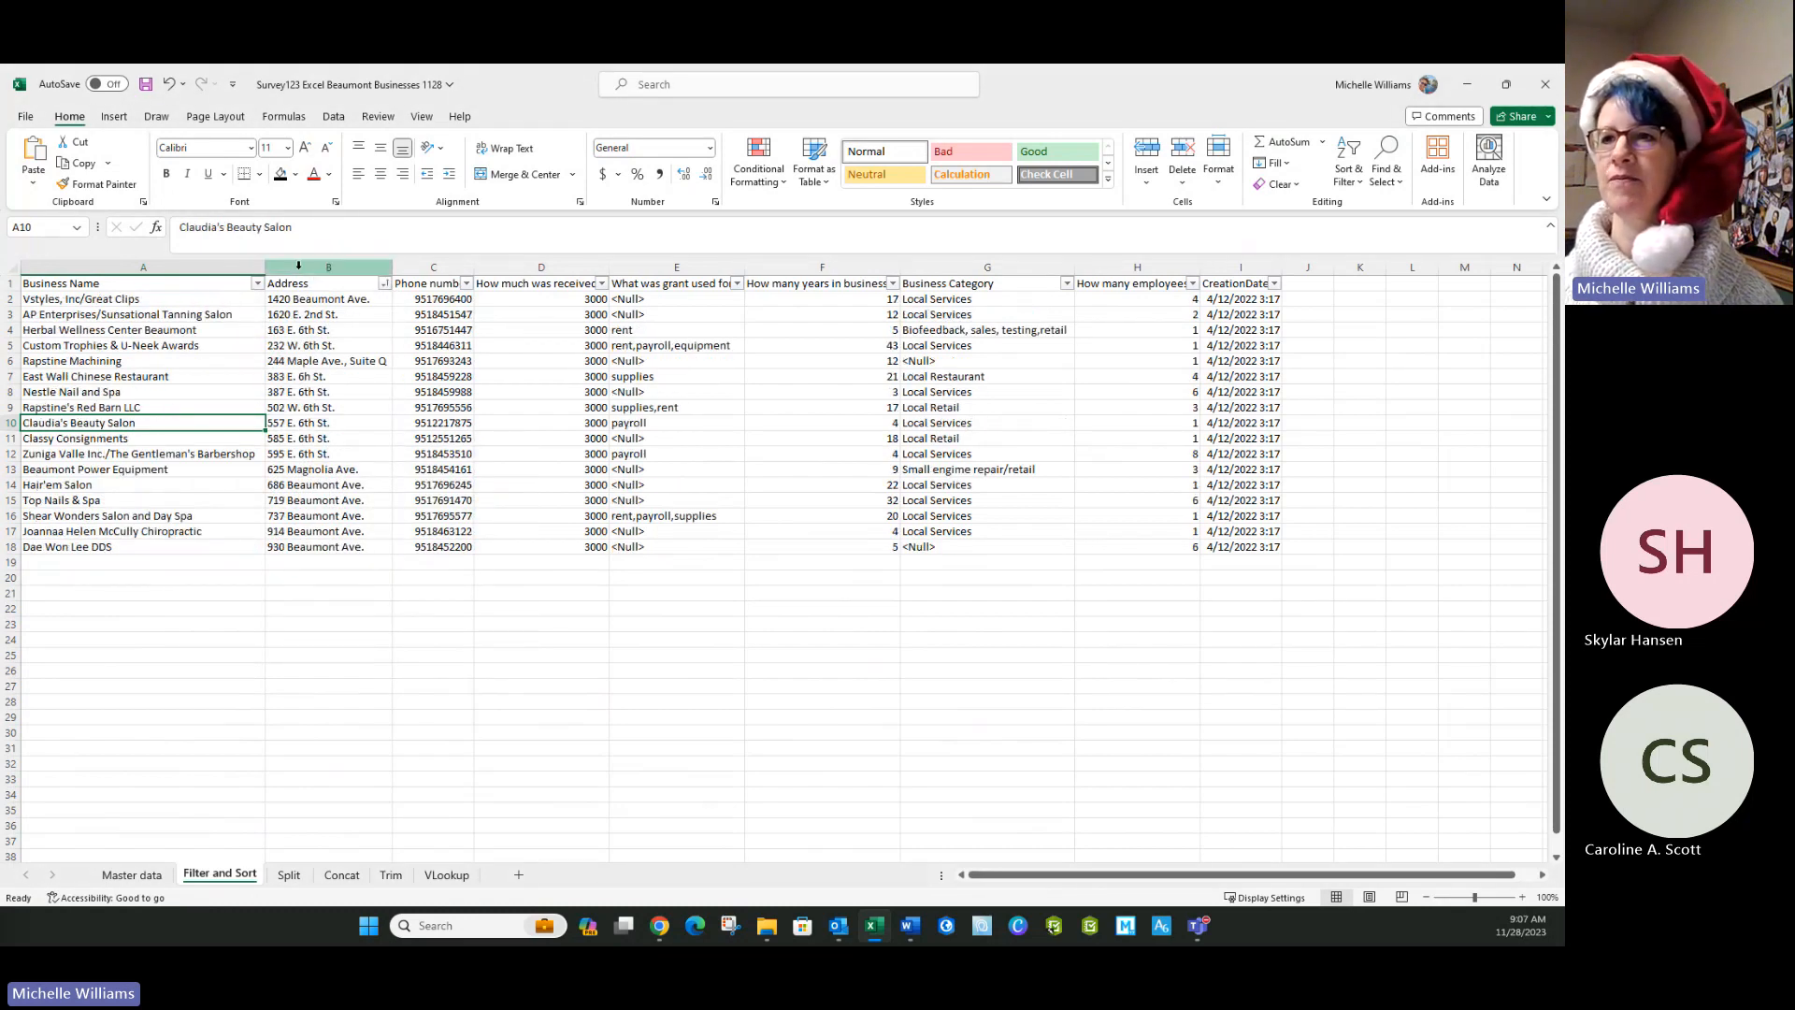
# Sort the business table by the Address column from Z to A.
pyautogui.click(384, 283)
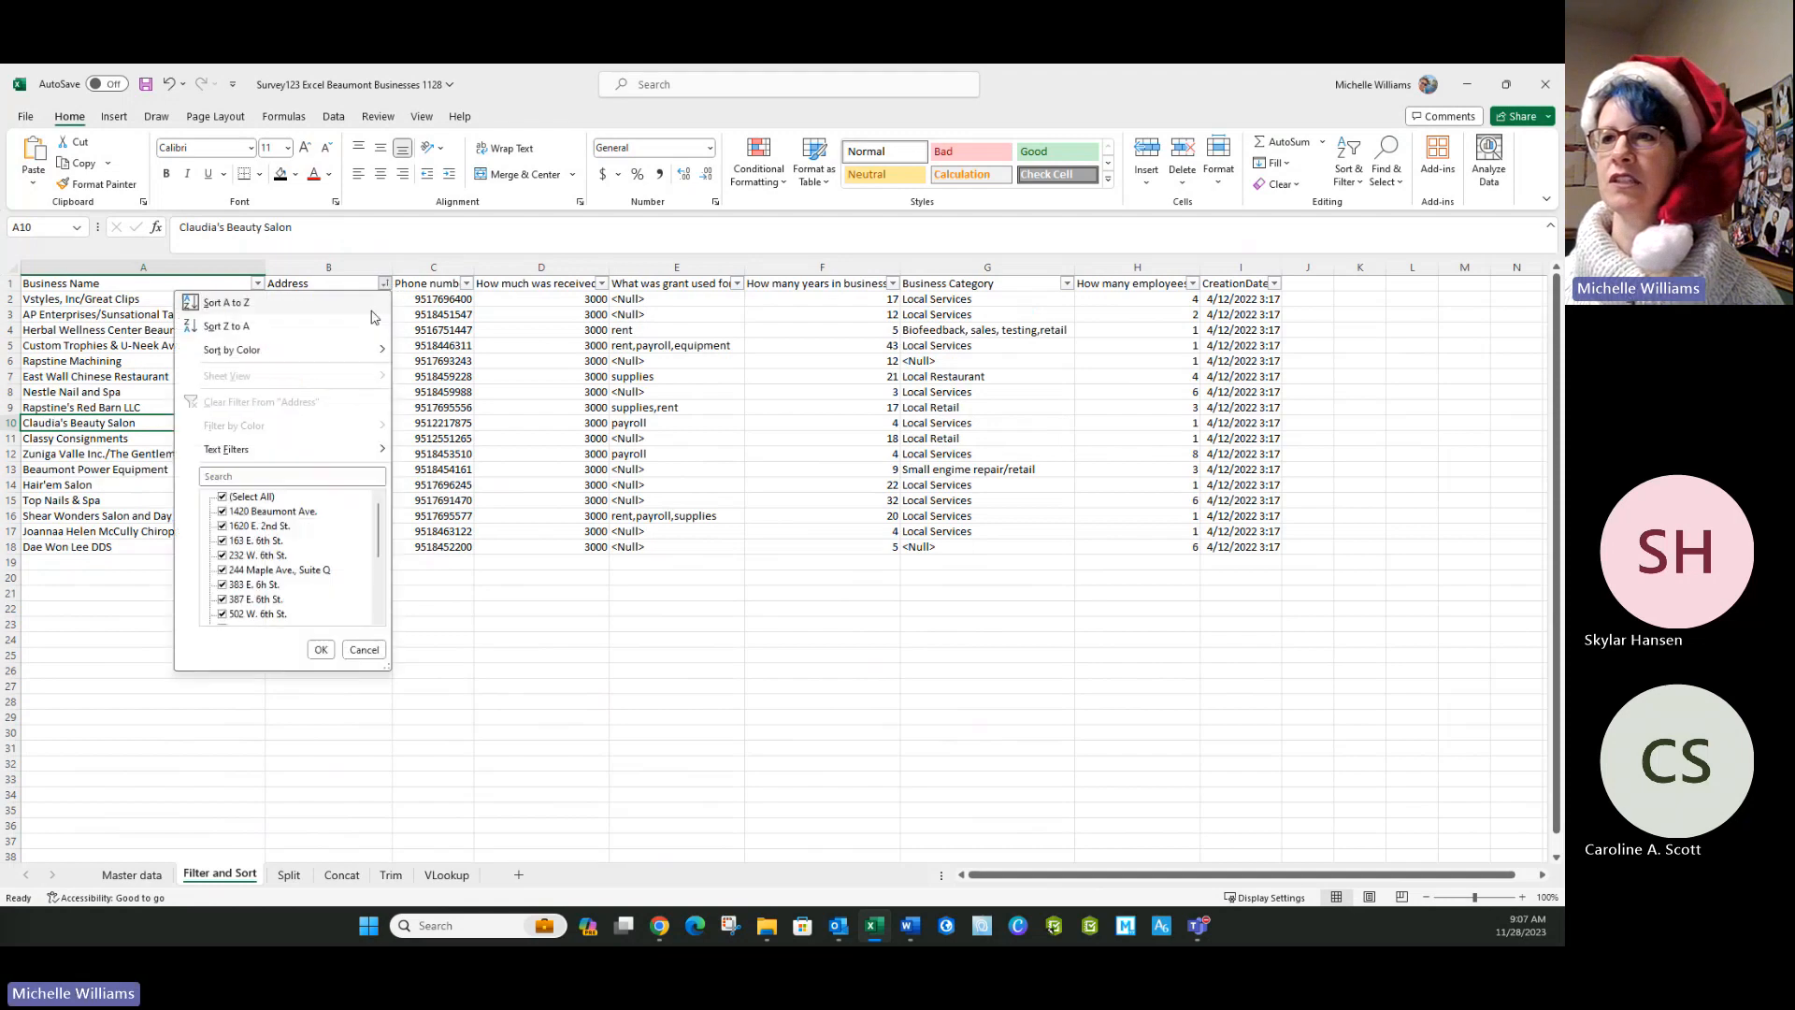
pyautogui.click(228, 329)
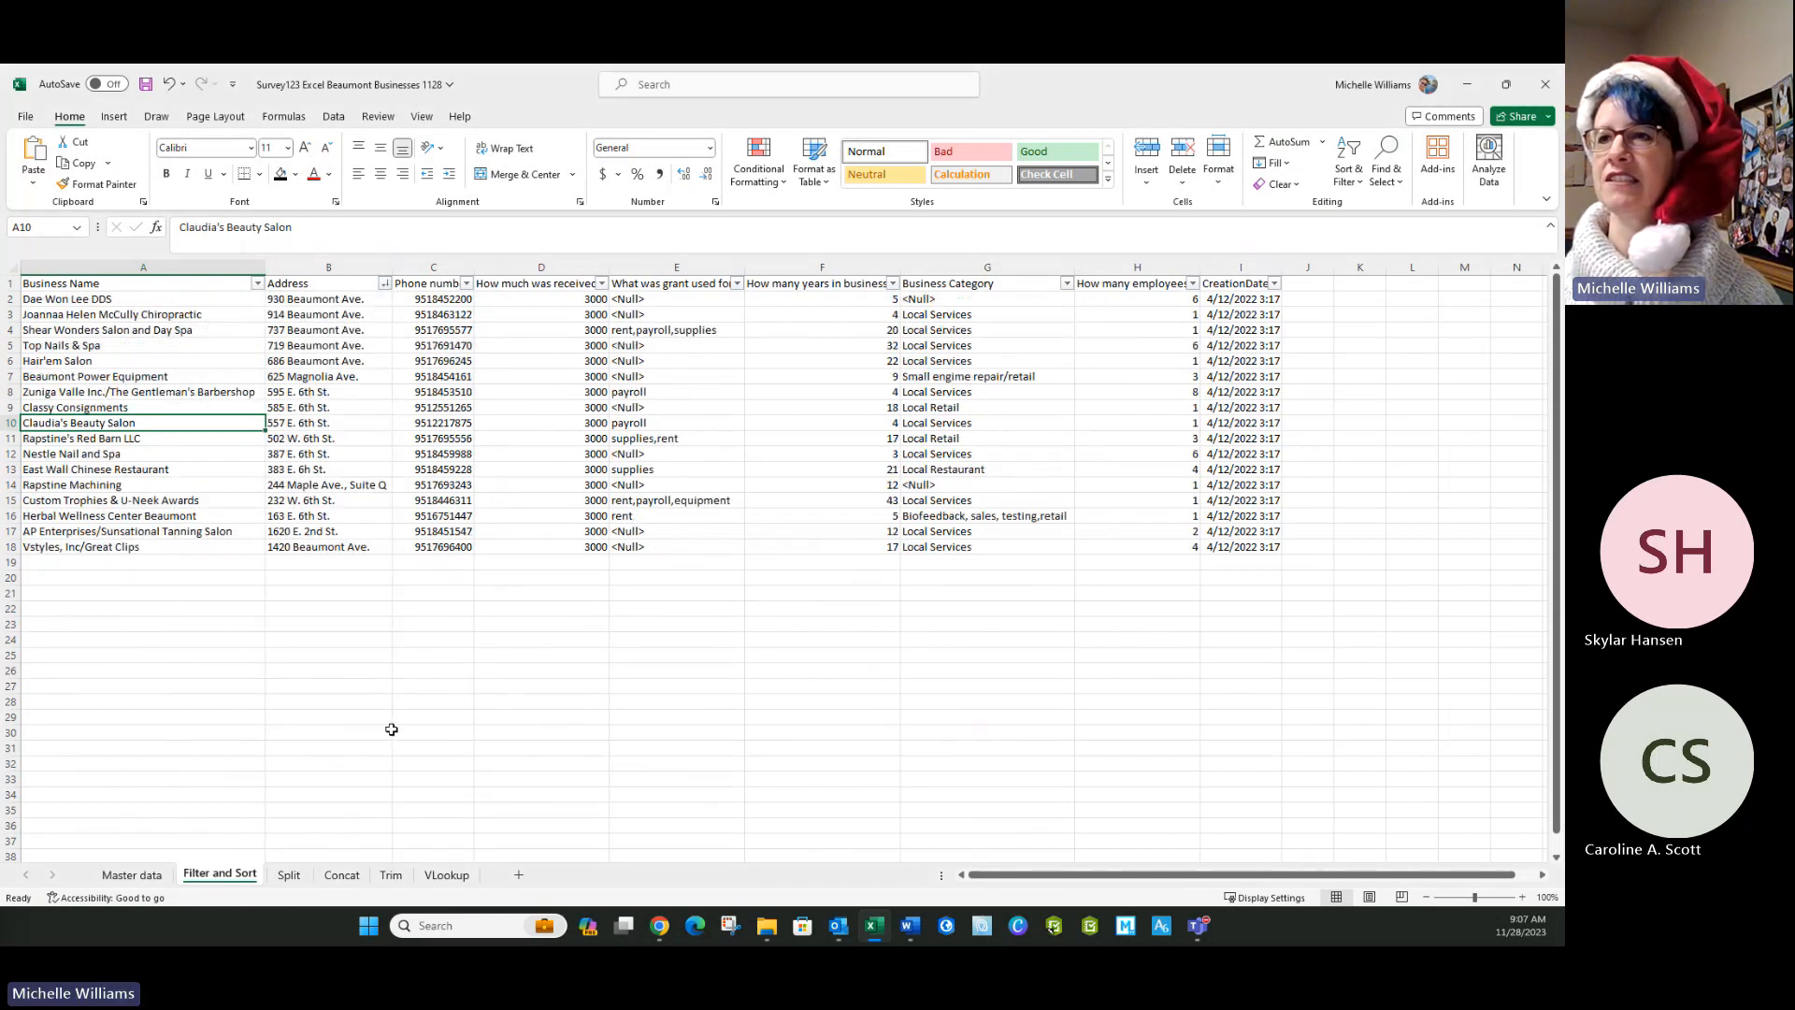
# View the Address column's color sorting options and close the list without sorting.
pyautogui.click(385, 283)
pyautogui.moveTo(222, 355)
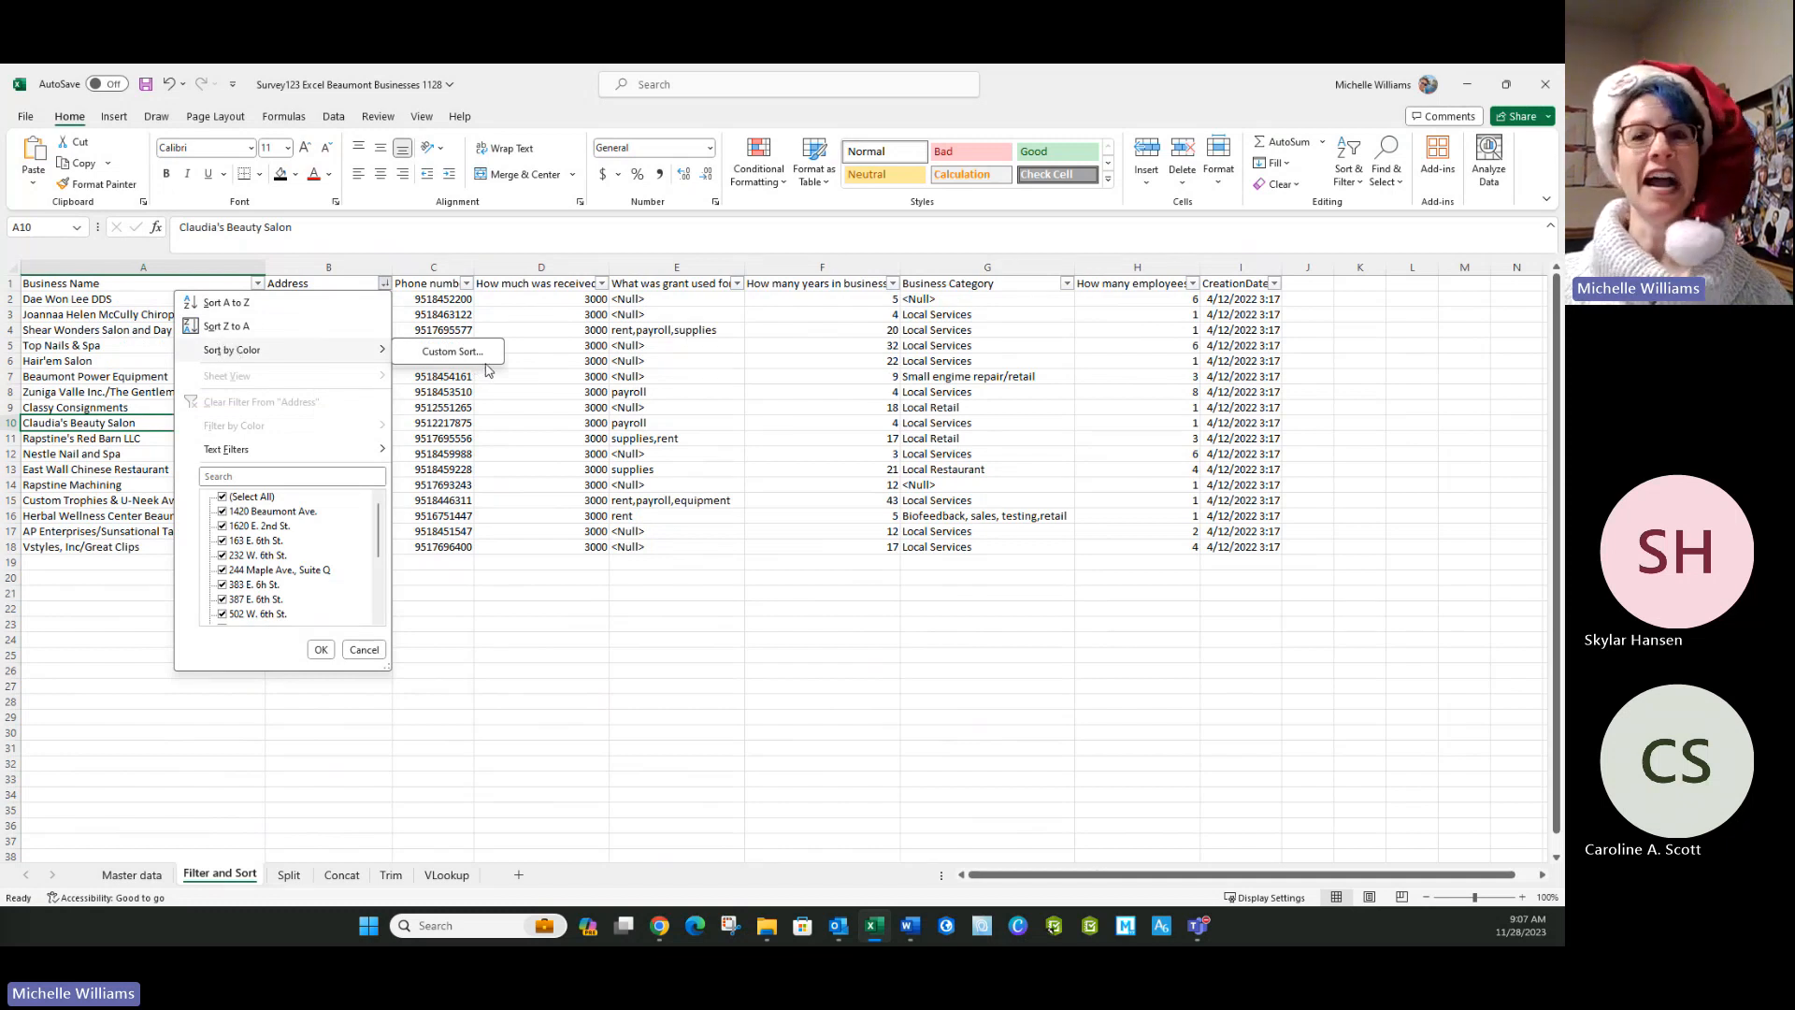
pyautogui.click(536, 653)
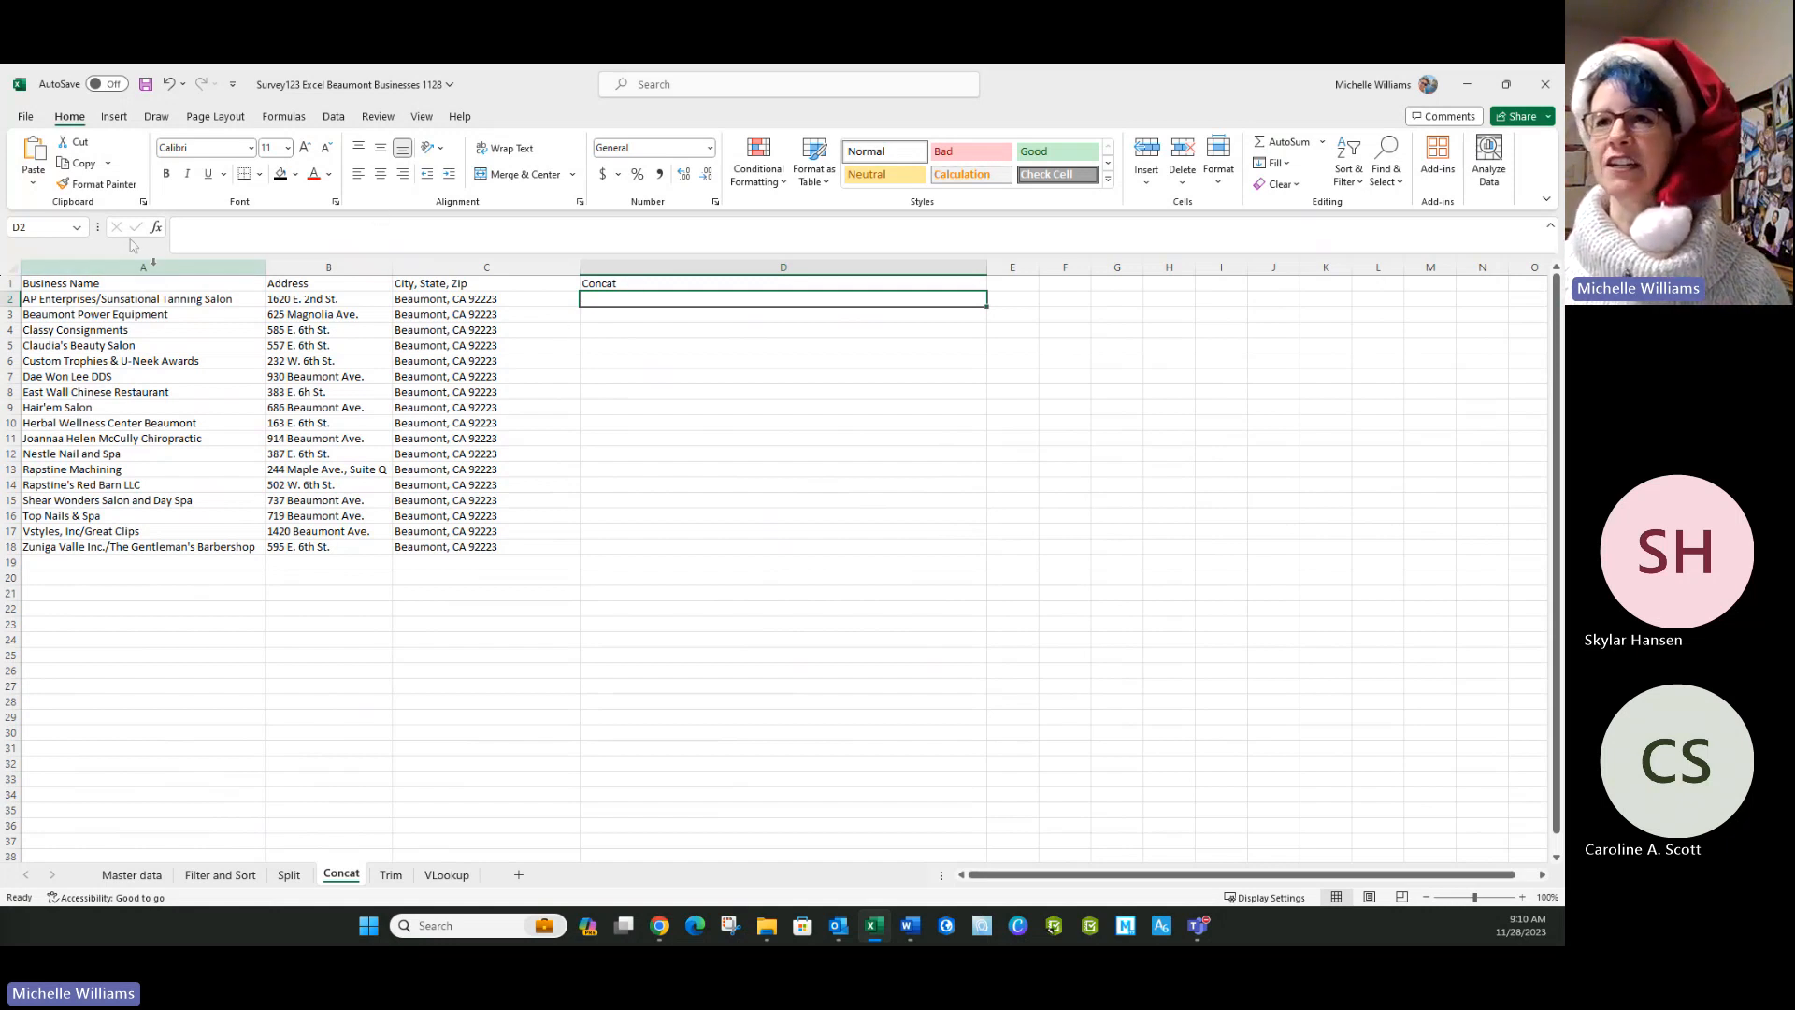
# Insert a CONCATENATE function in D2 that joins address cell B2, a space " " and the City, State, Zip cell C2.
pyautogui.click(157, 226)
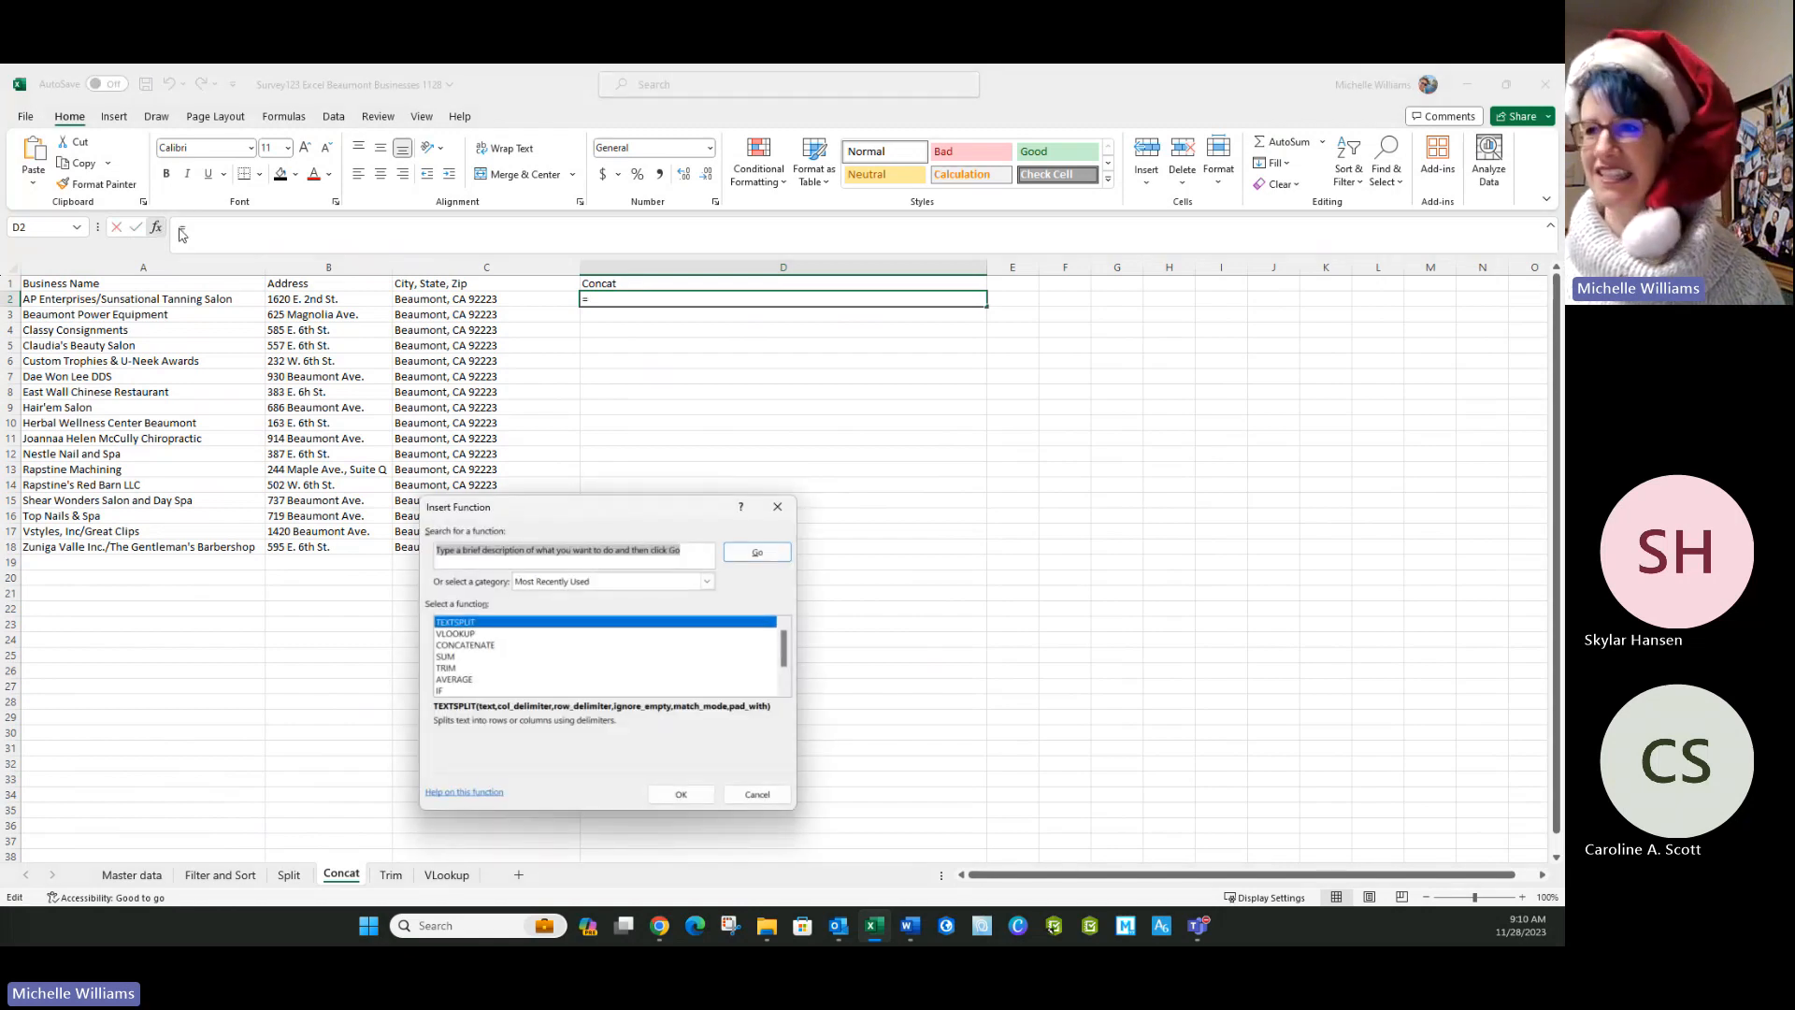
pyautogui.doubleClick(464, 645)
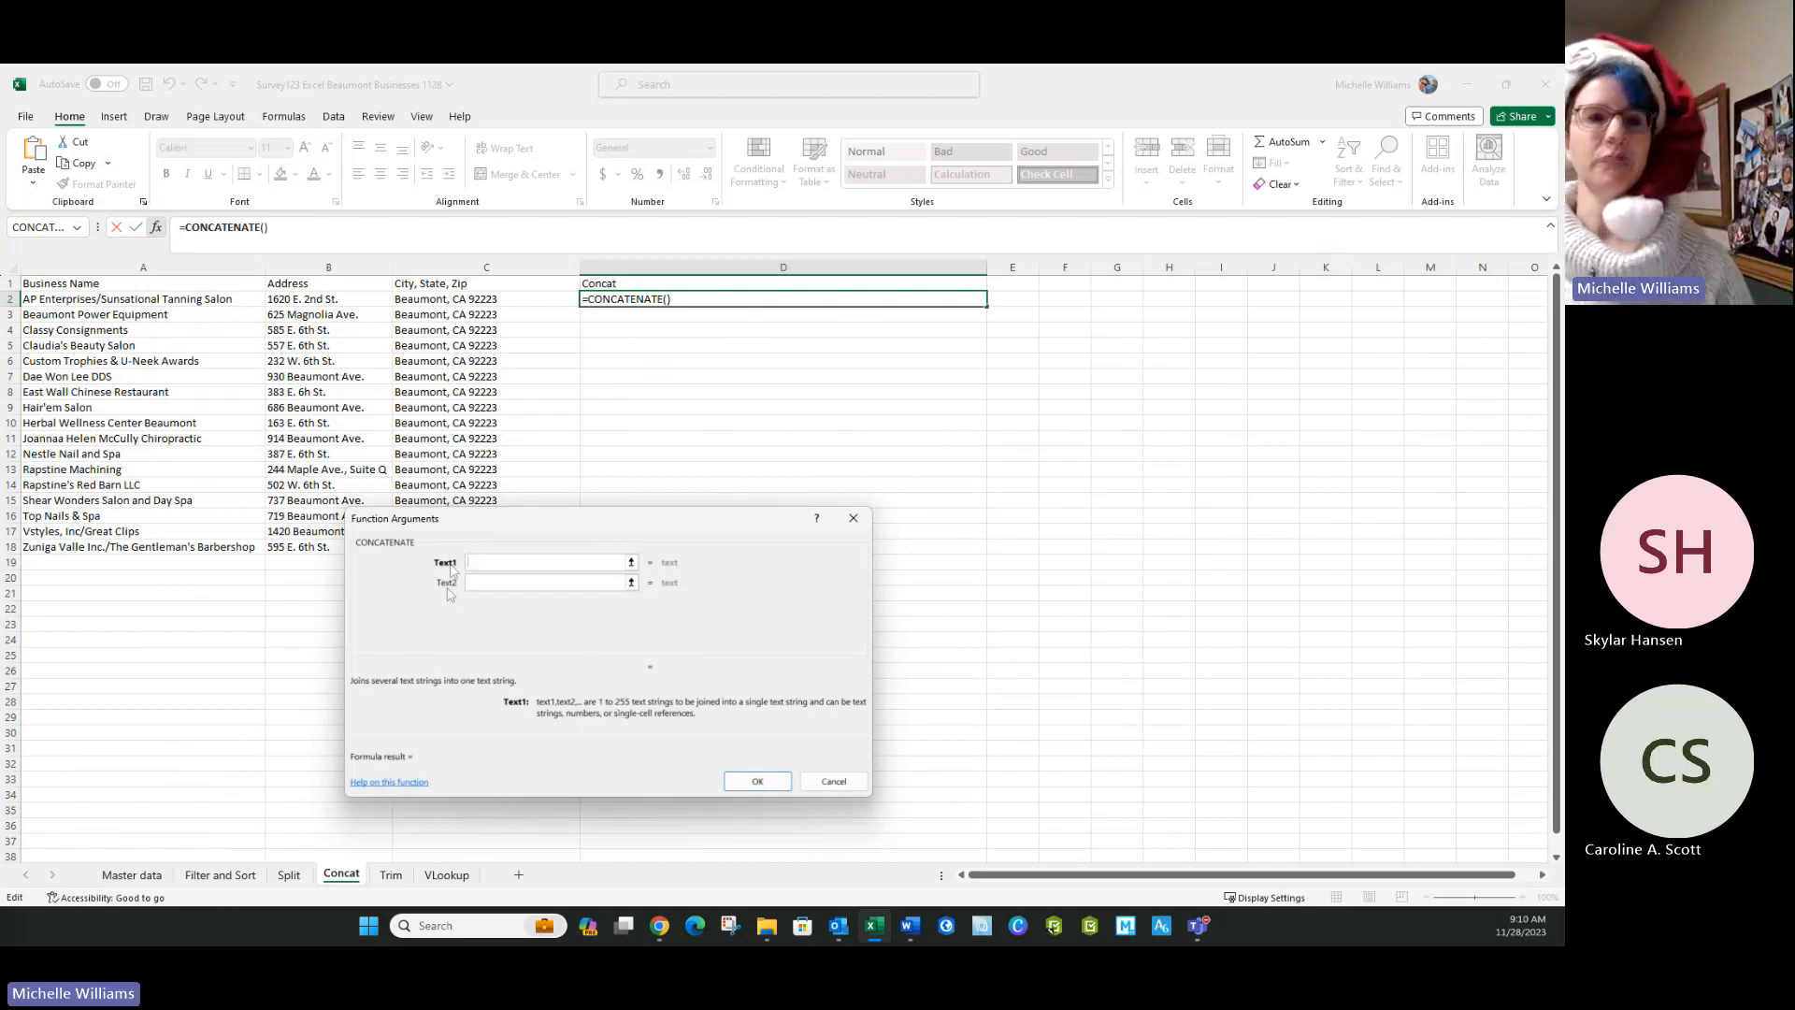
pyautogui.click(306, 300)
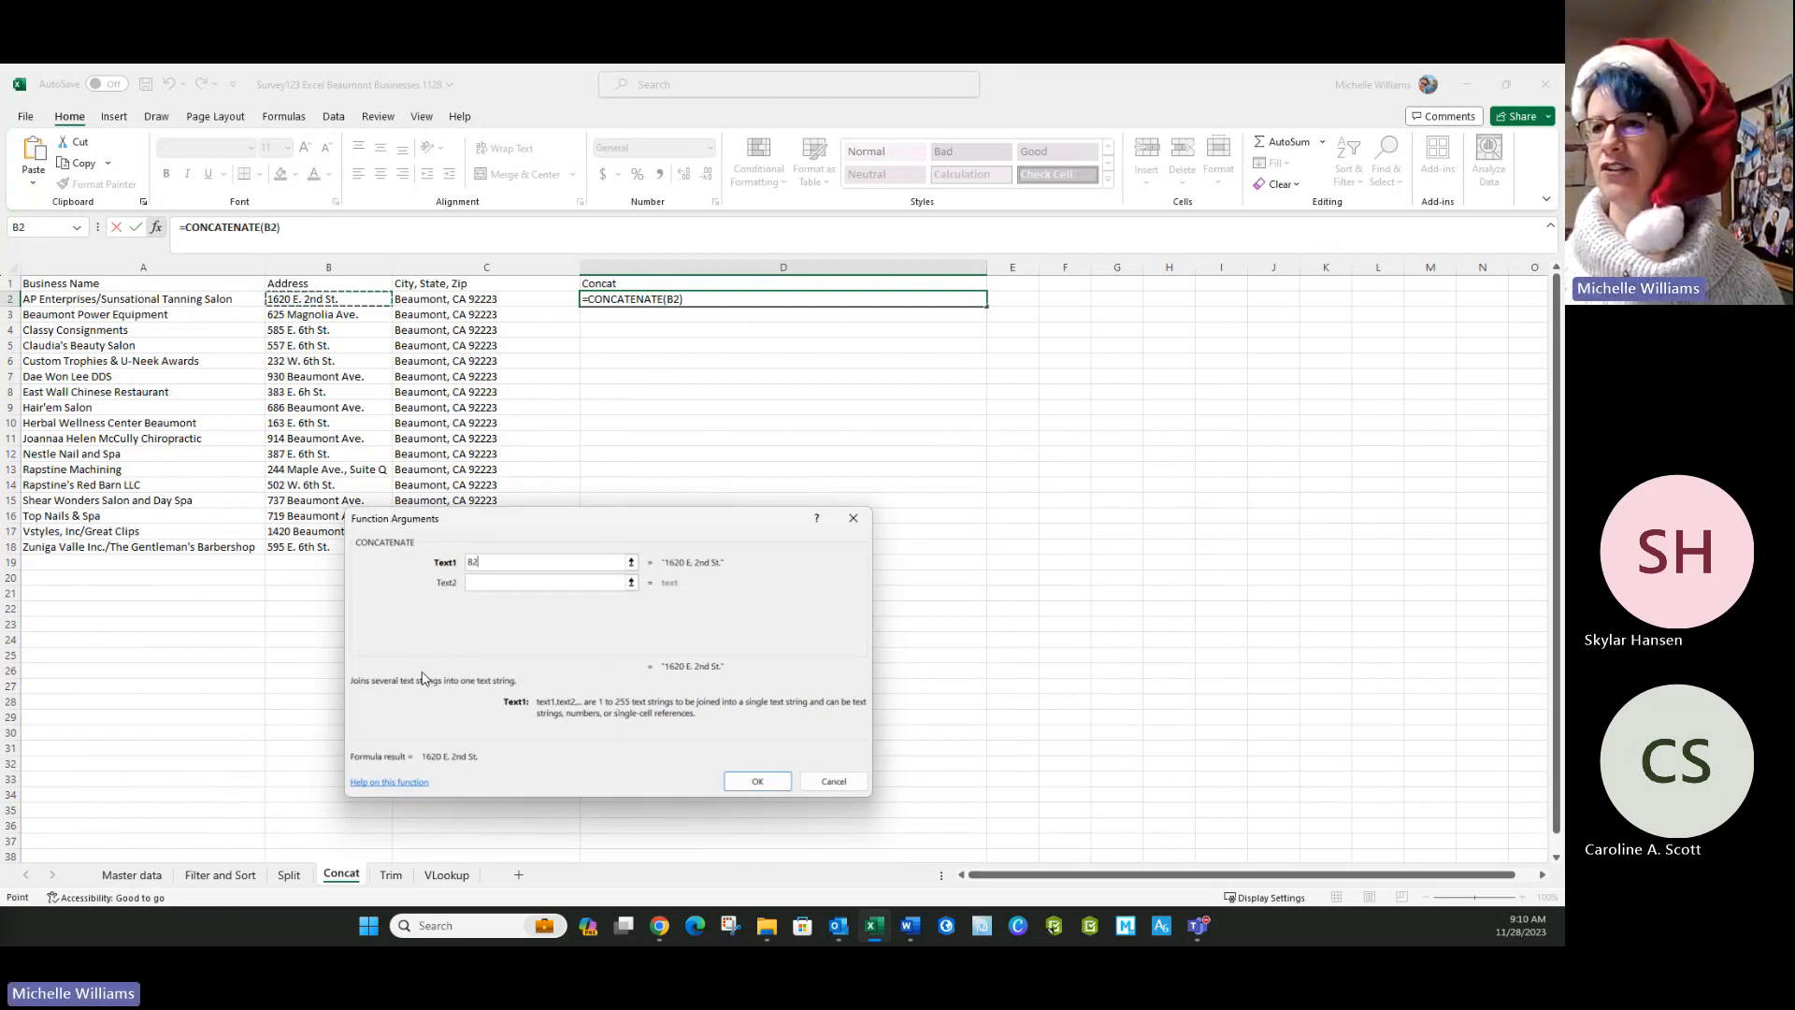
pyautogui.click(486, 580)
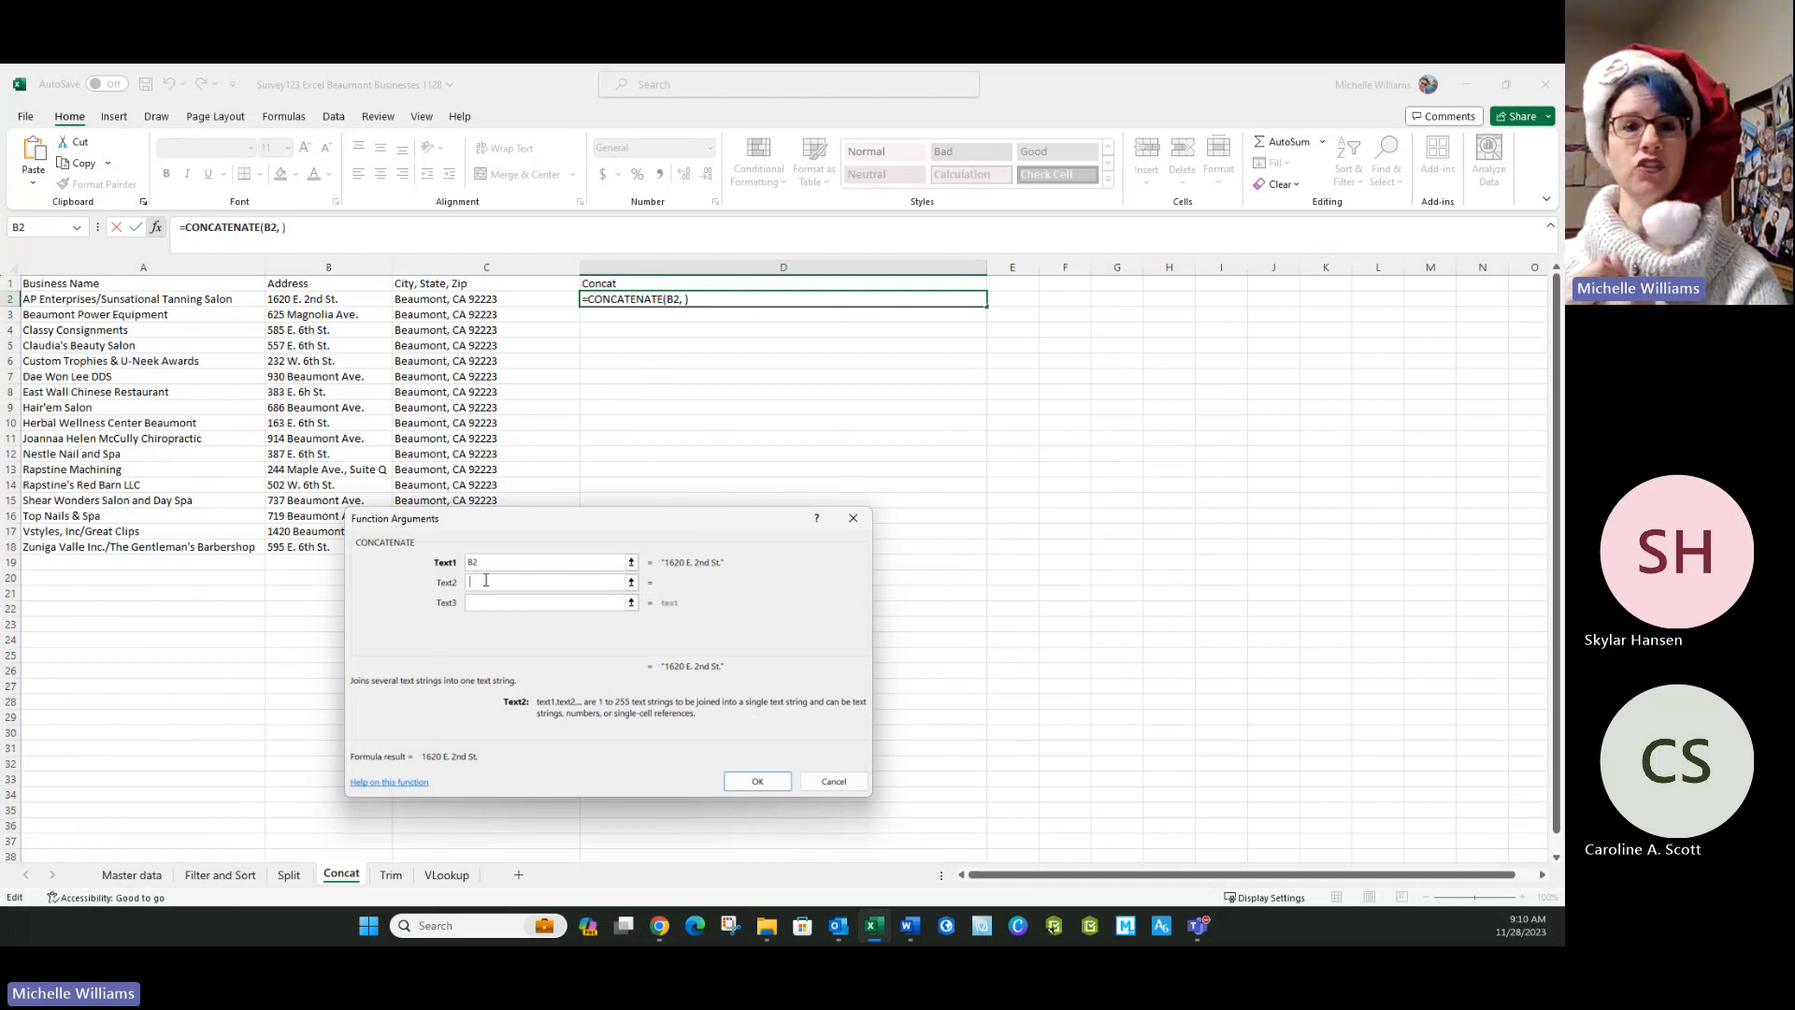
pyautogui.write('" "')
pyautogui.click(480, 603)
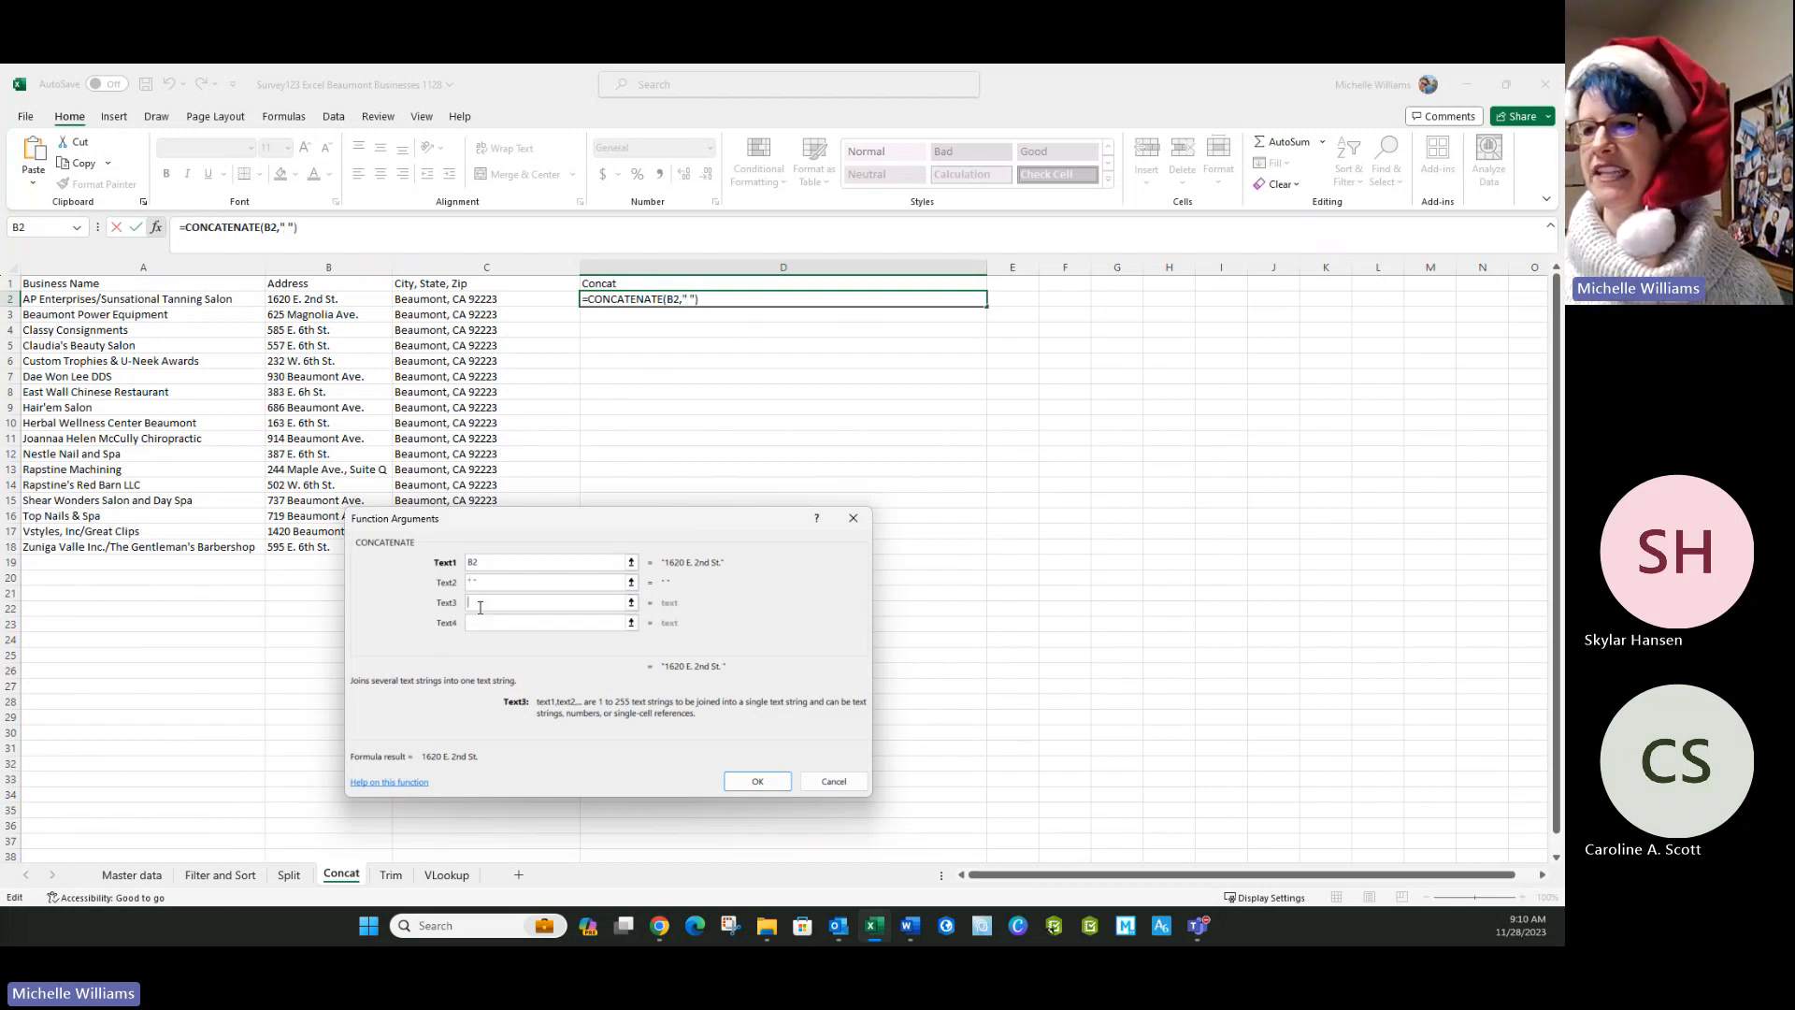
pyautogui.click(446, 299)
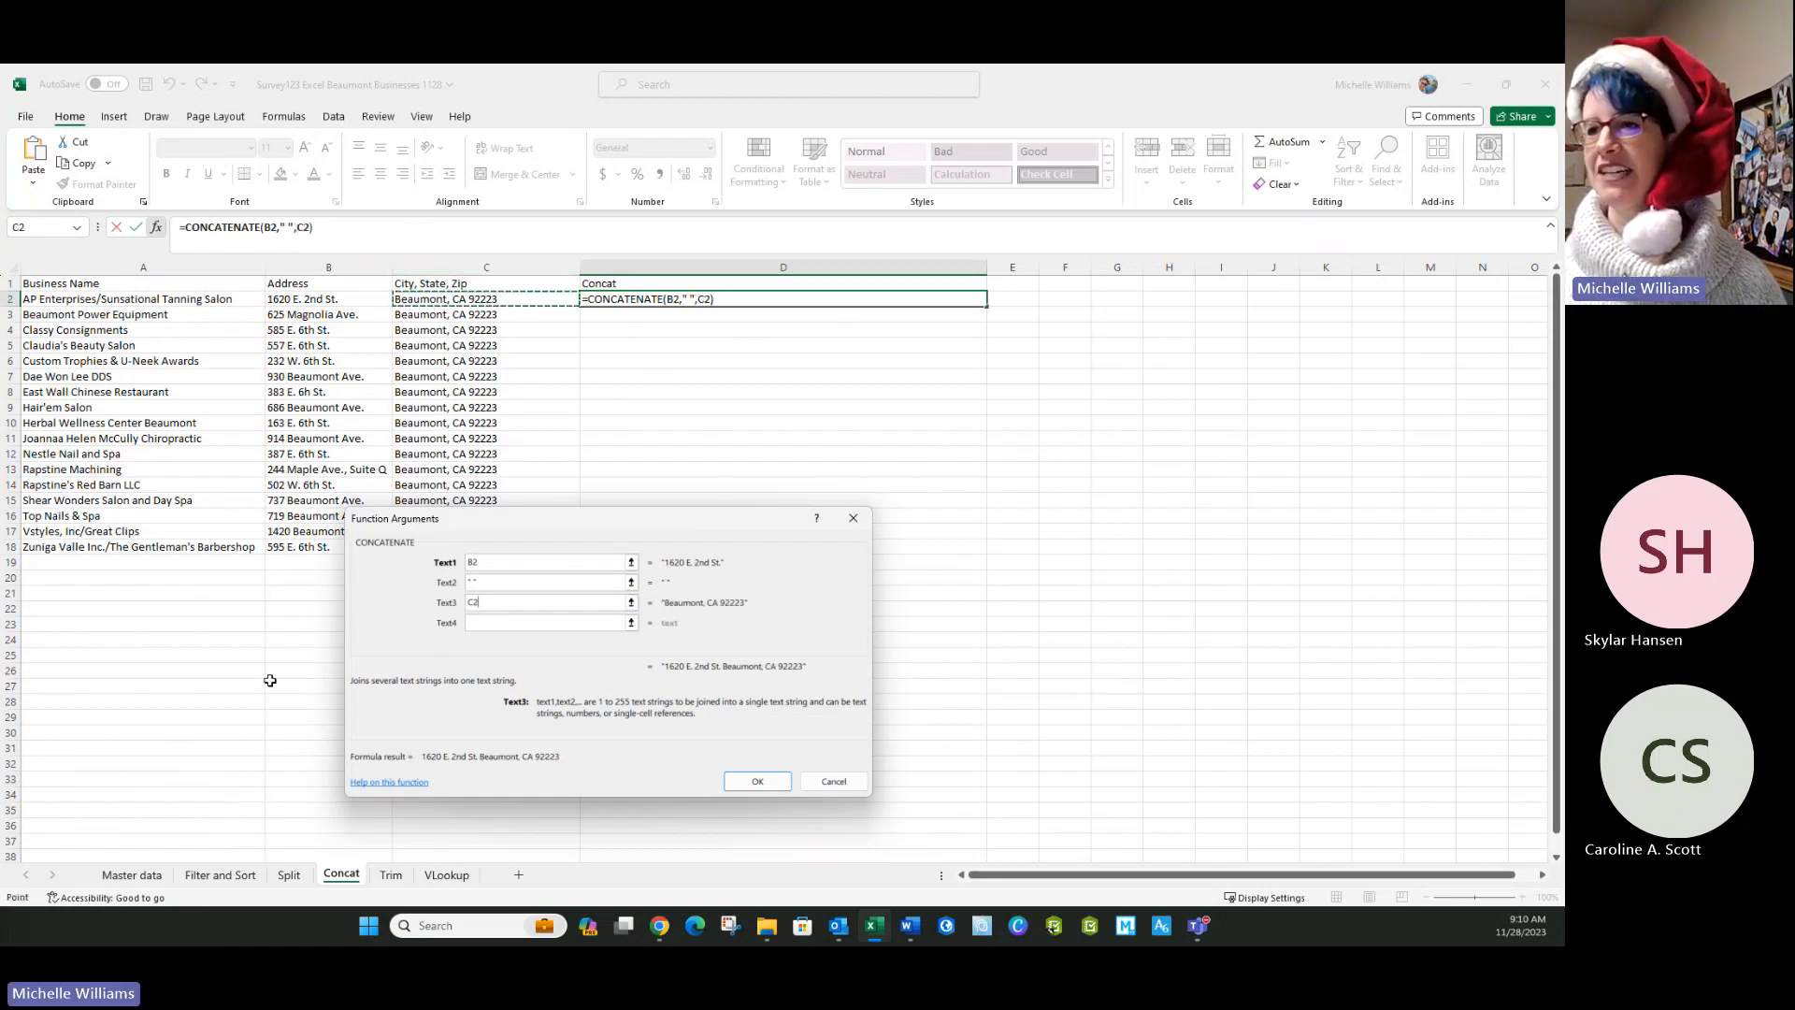
pyautogui.click(755, 780)
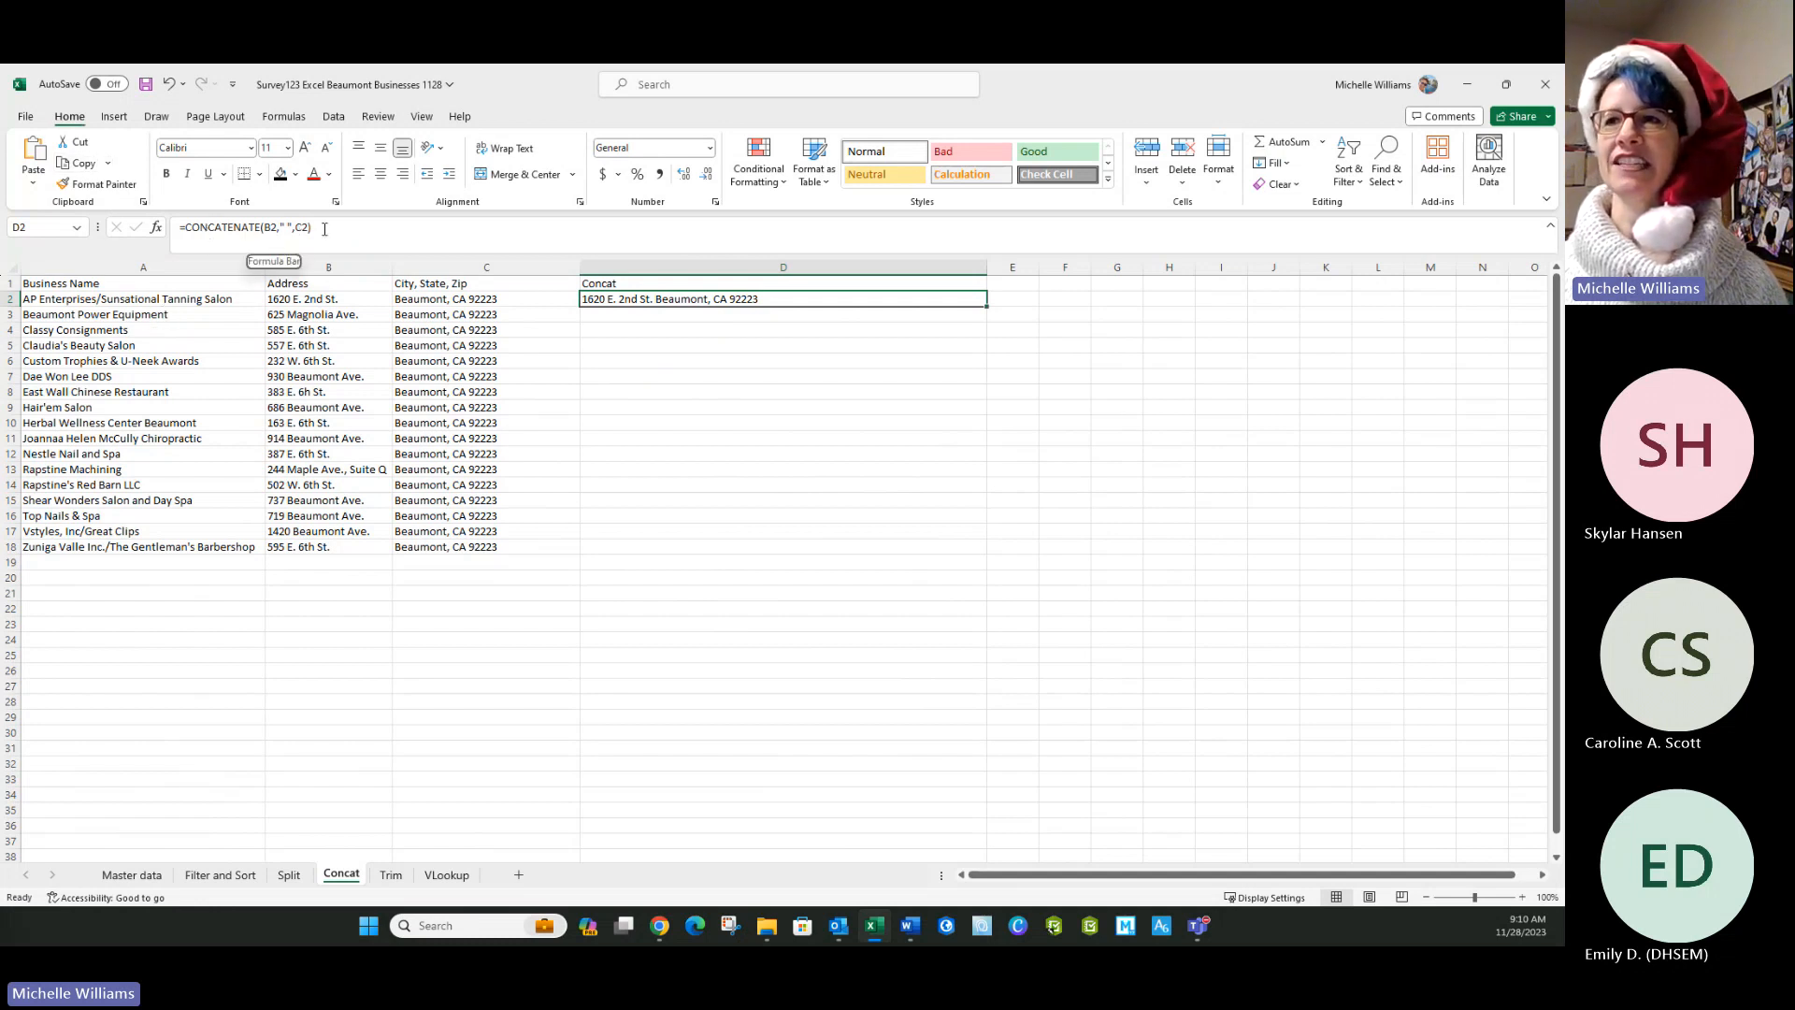
pyautogui.moveTo(324, 228); pyautogui.dragTo(177, 228)
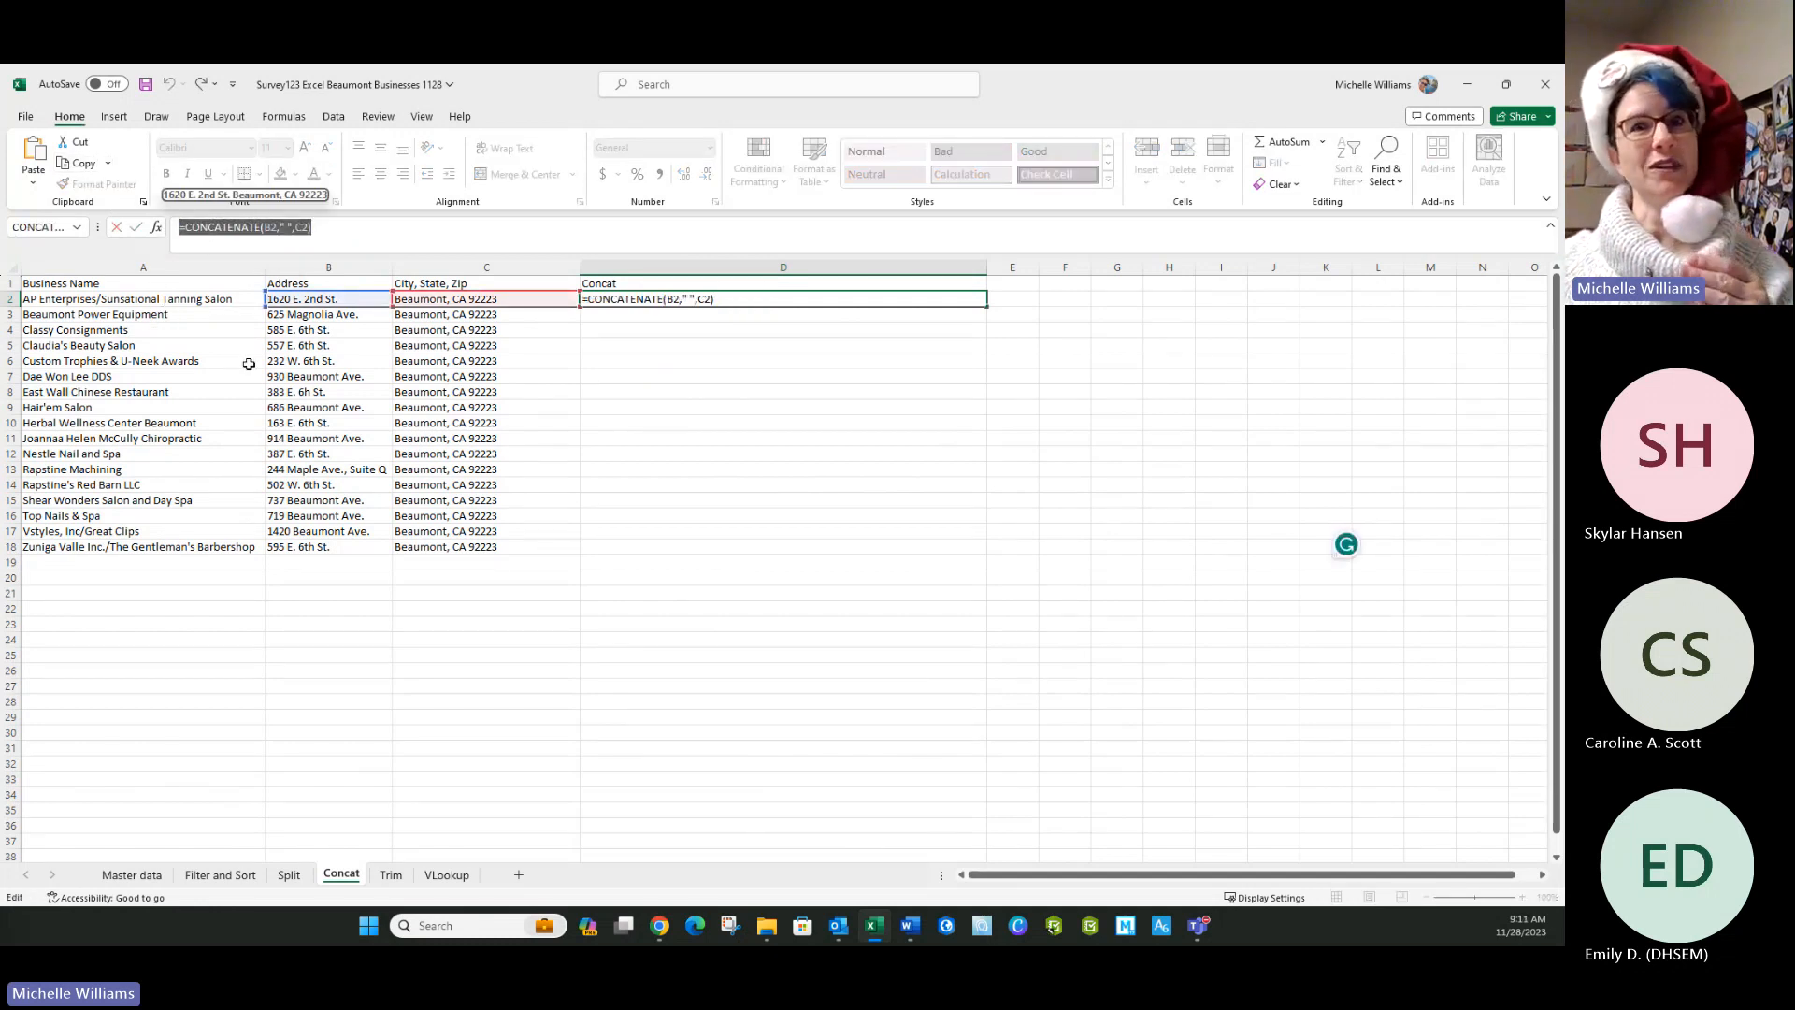
pyautogui.click(662, 378)
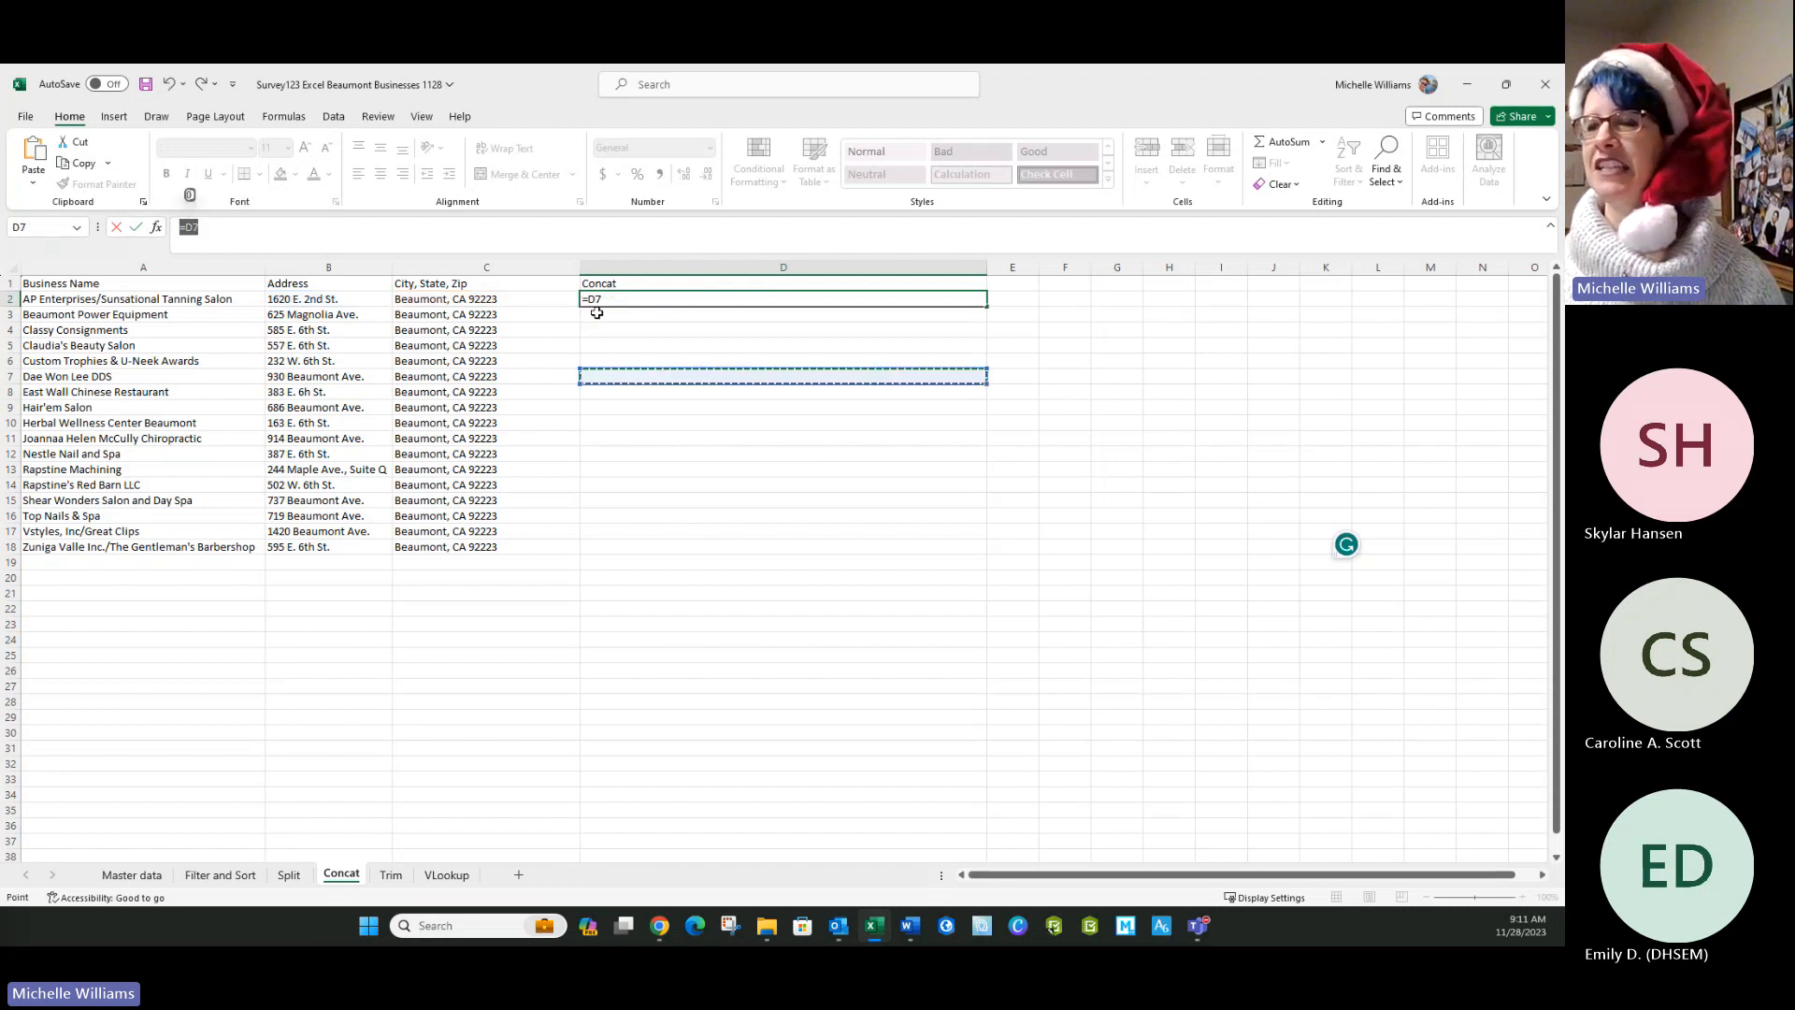
pyautogui.press('Escape')
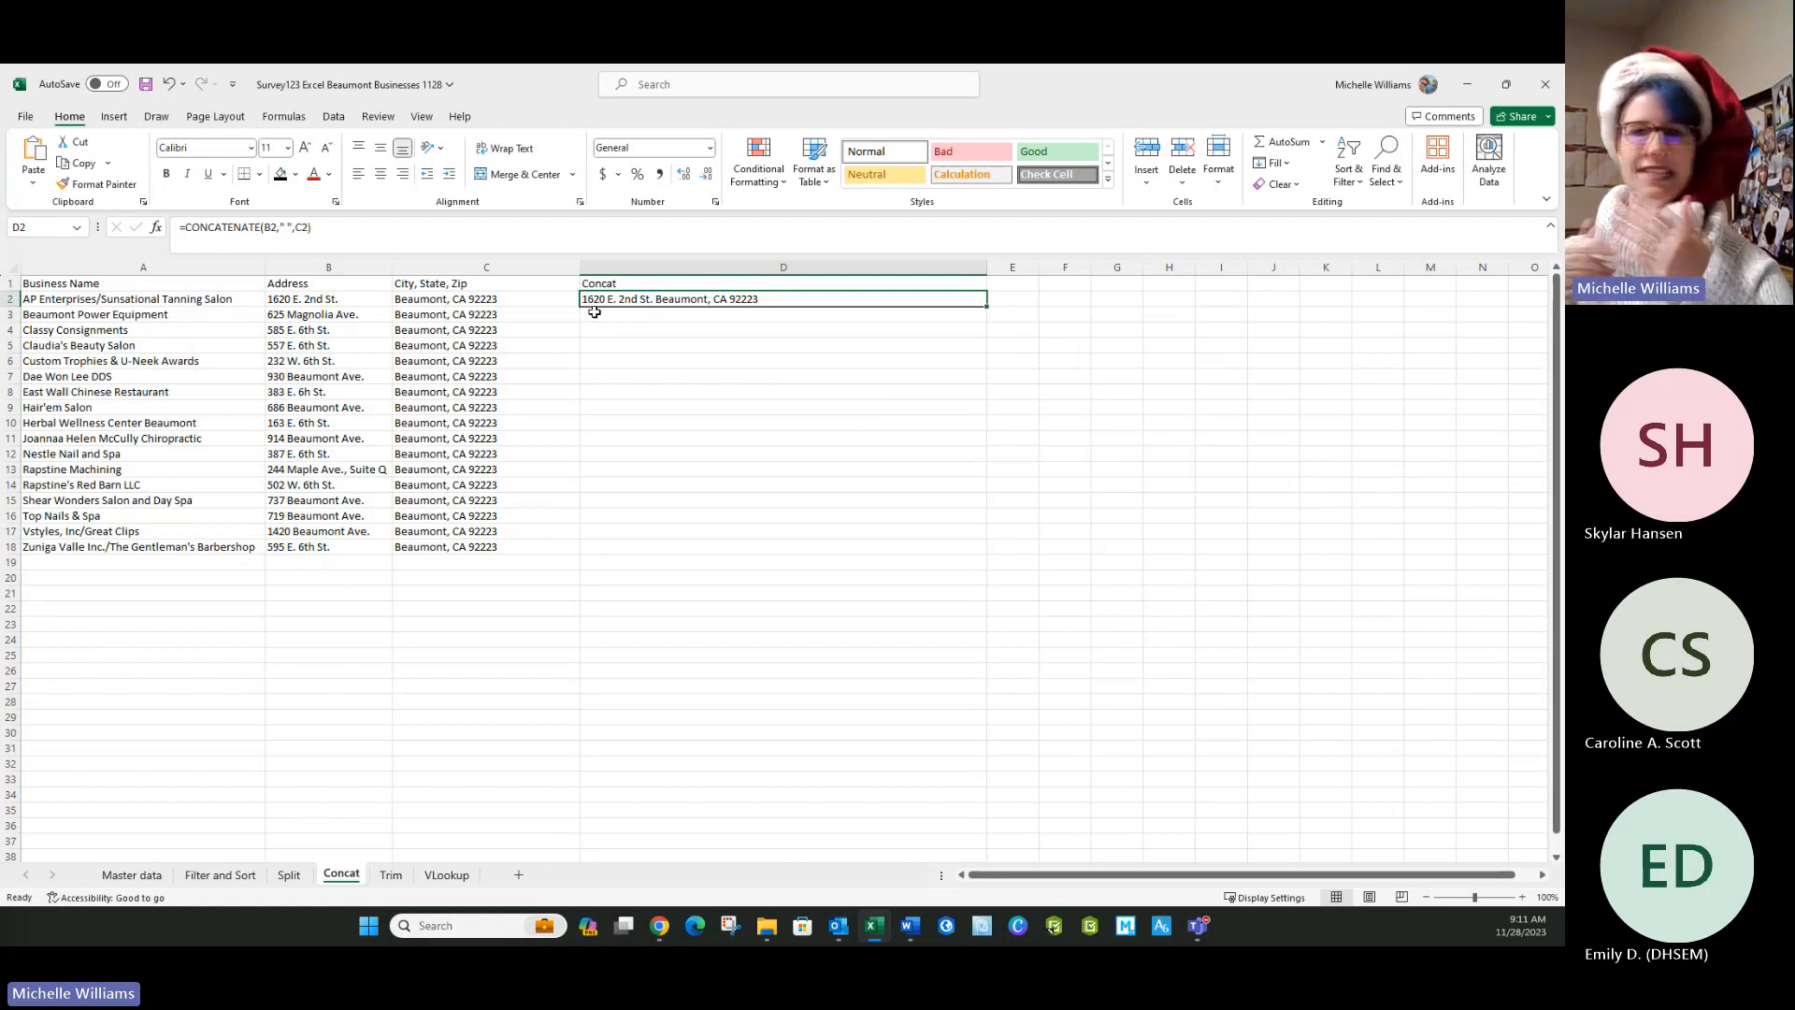
# Fill the CONCATENATE formula from D2 down to row 18 and rename the column header to "Concat Formula".
pyautogui.doubleClick(987, 306)
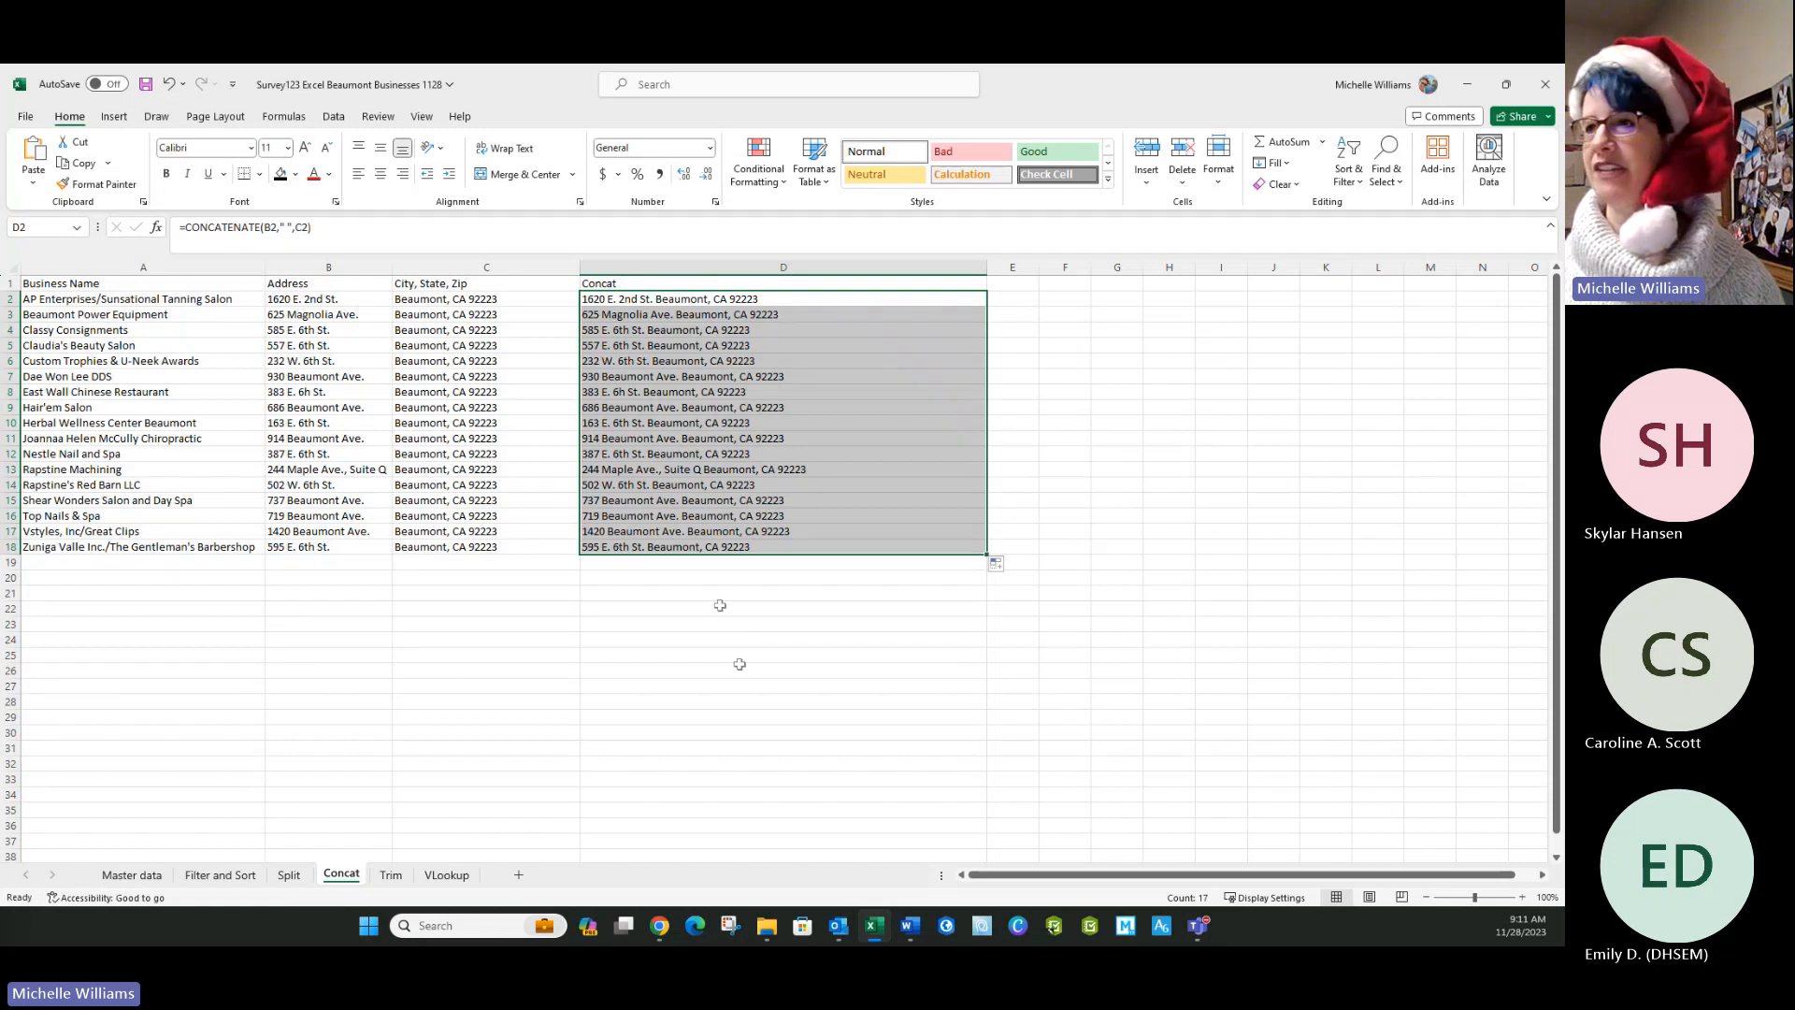
pyautogui.click(495, 485)
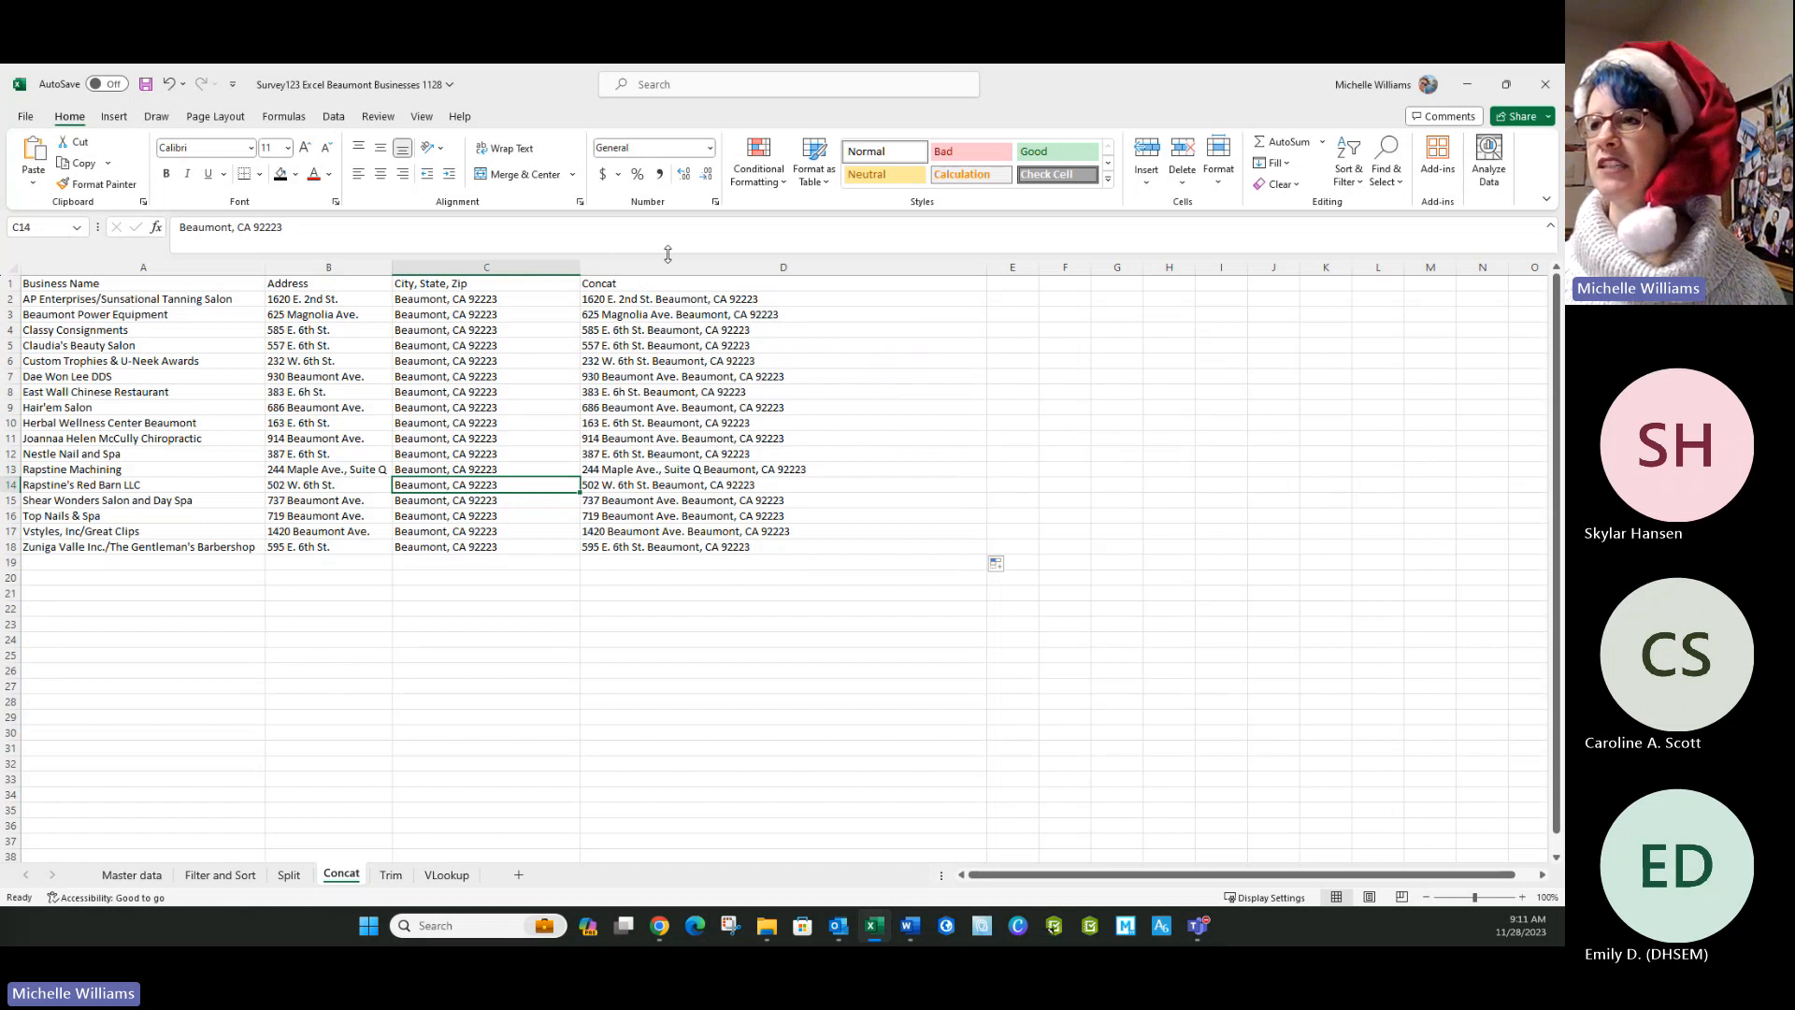
pyautogui.doubleClick(754, 284)
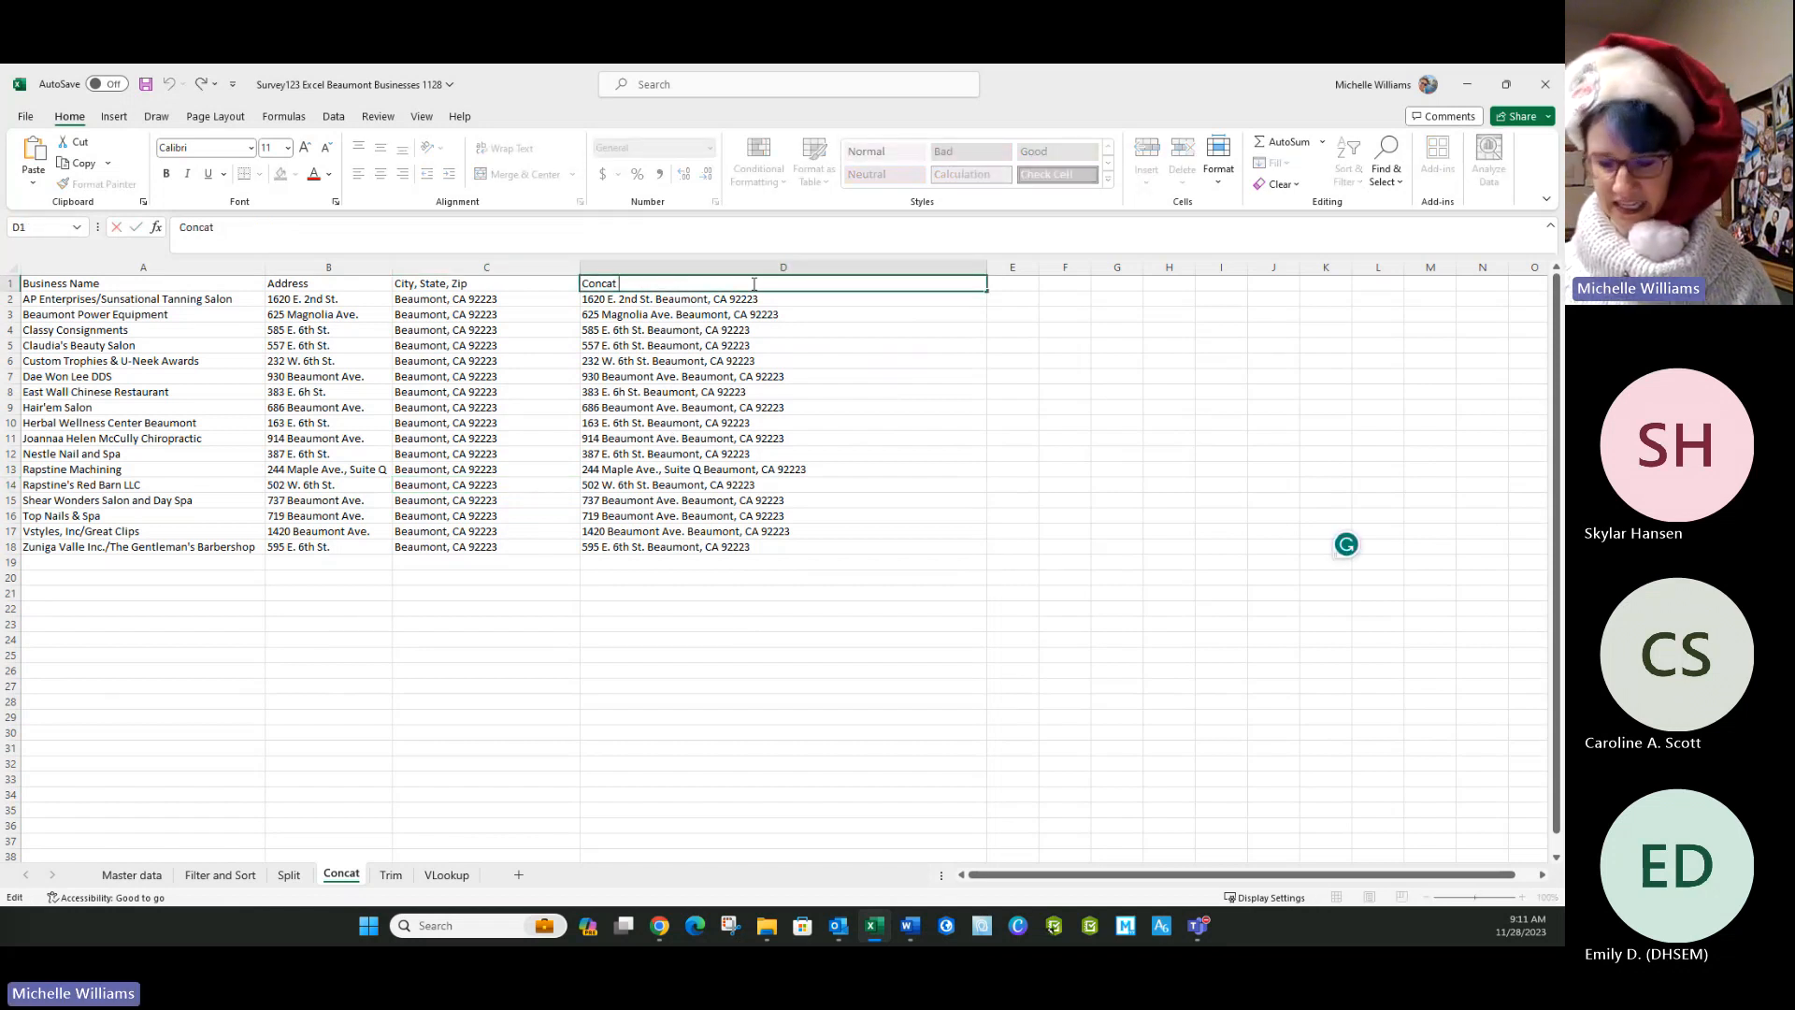
pyautogui.write('For')
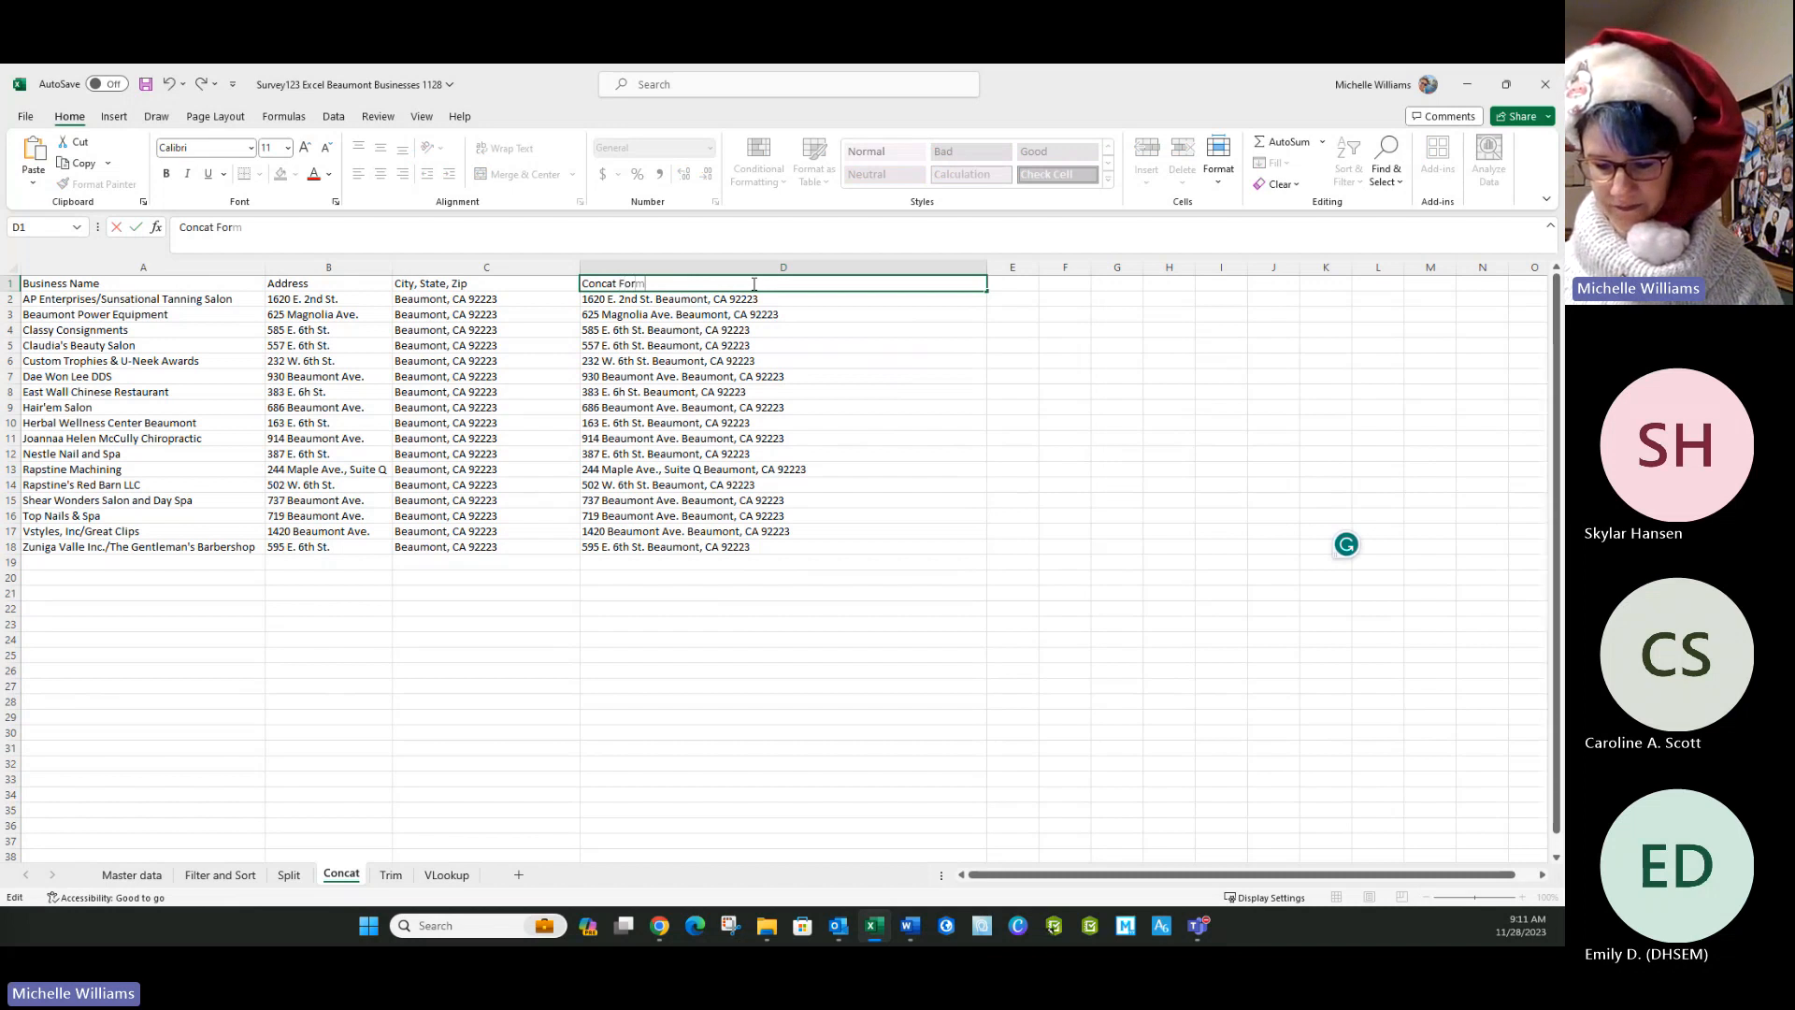
pyautogui.write('mula')
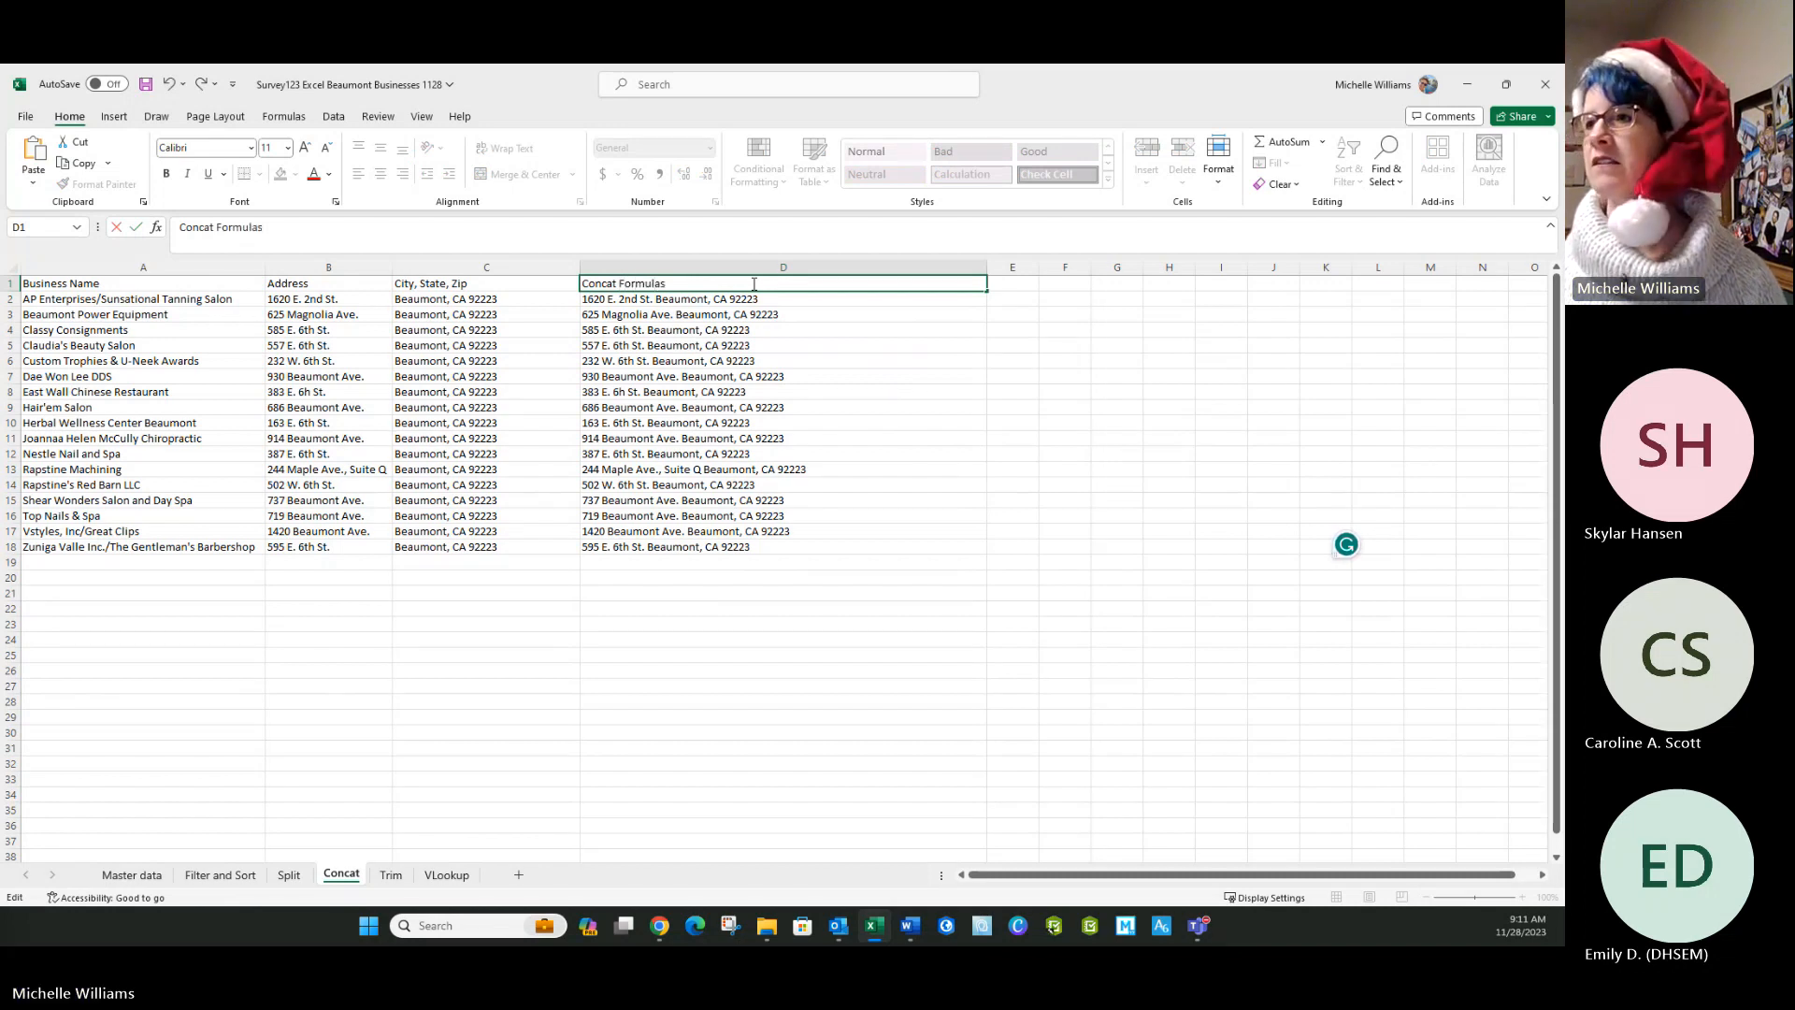
pyautogui.click(711, 365)
# Copy the Concat Formula column, paste it as values into column E starting at E1, and widen column E to fit the addresses.
pyautogui.click(626, 268)
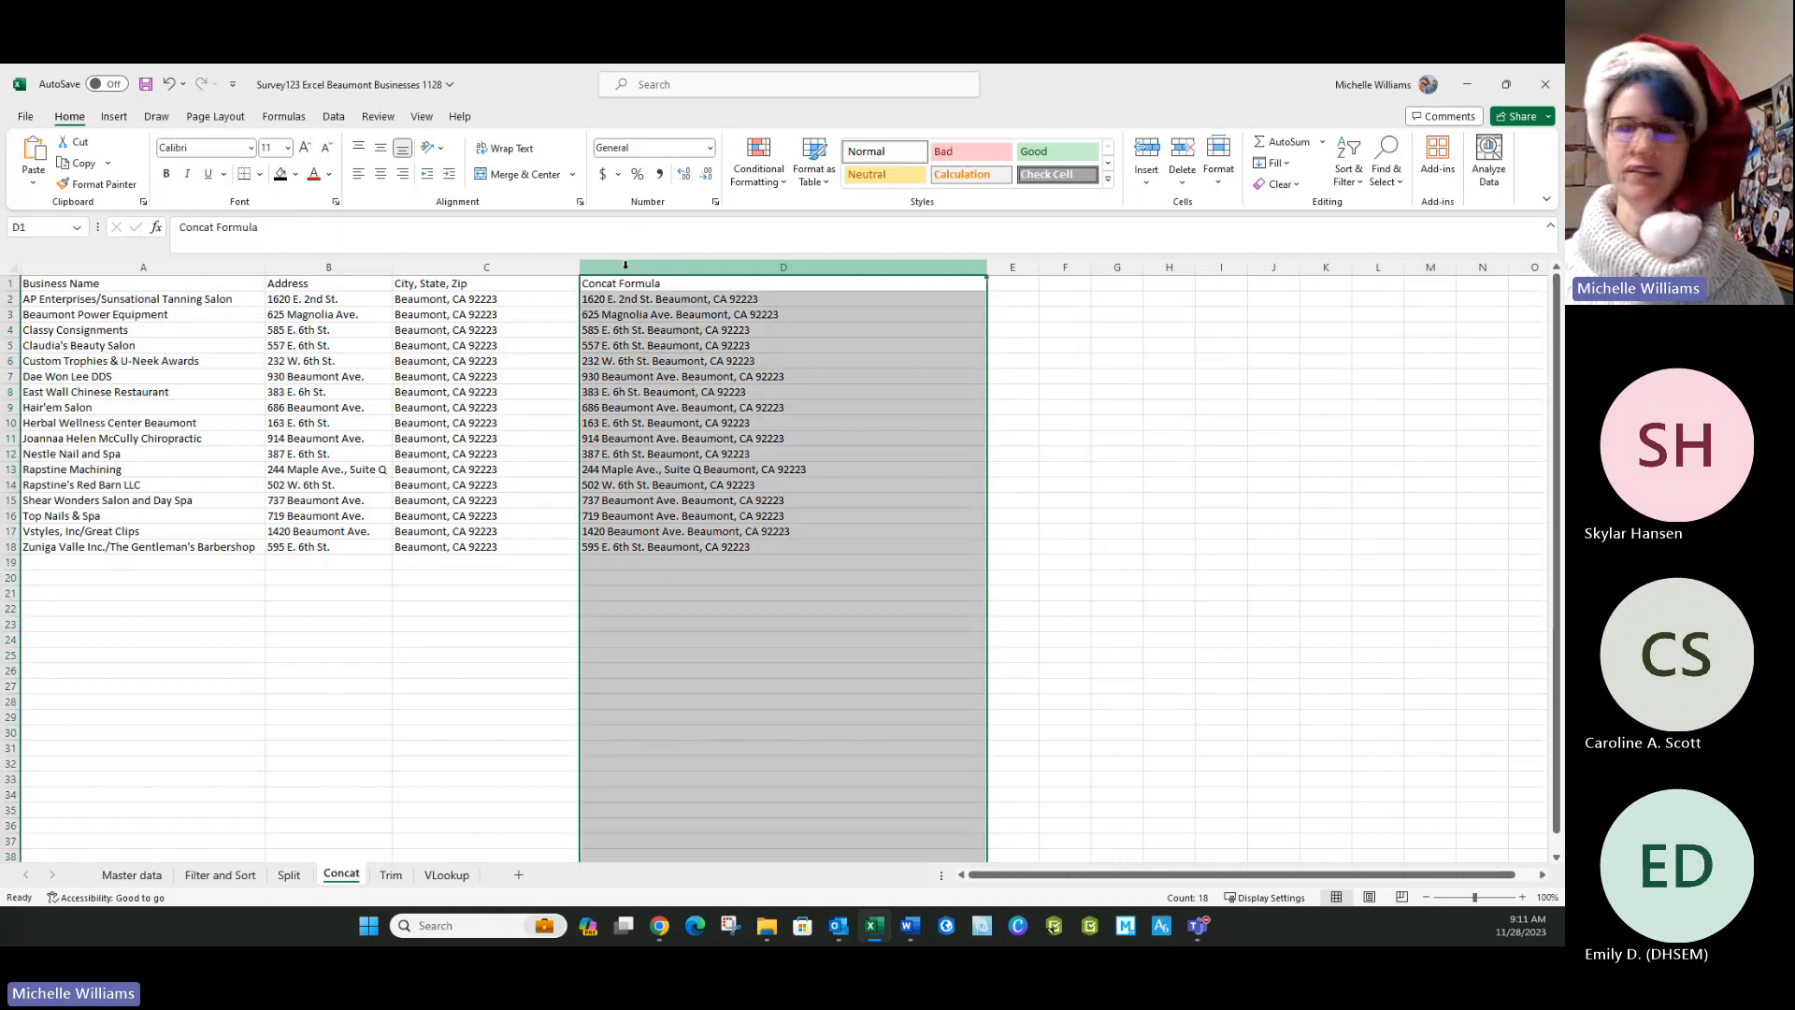
pyautogui.rightClick(695, 424)
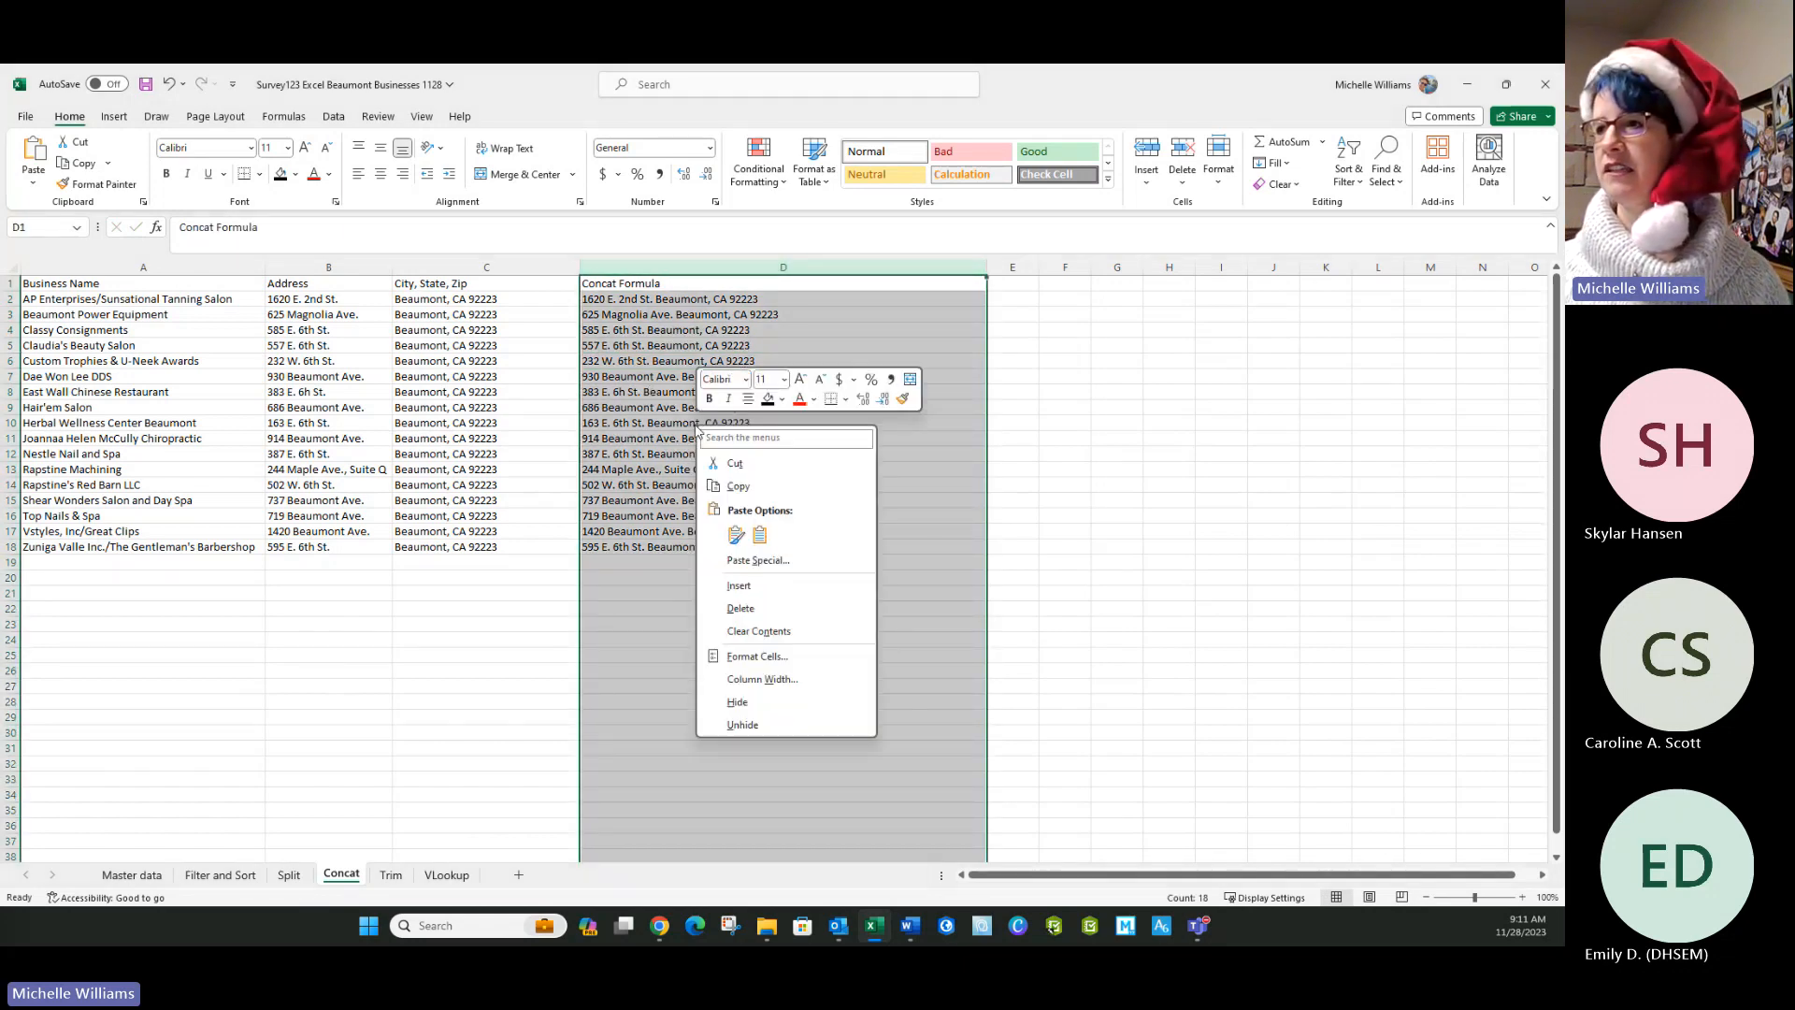
pyautogui.click(741, 487)
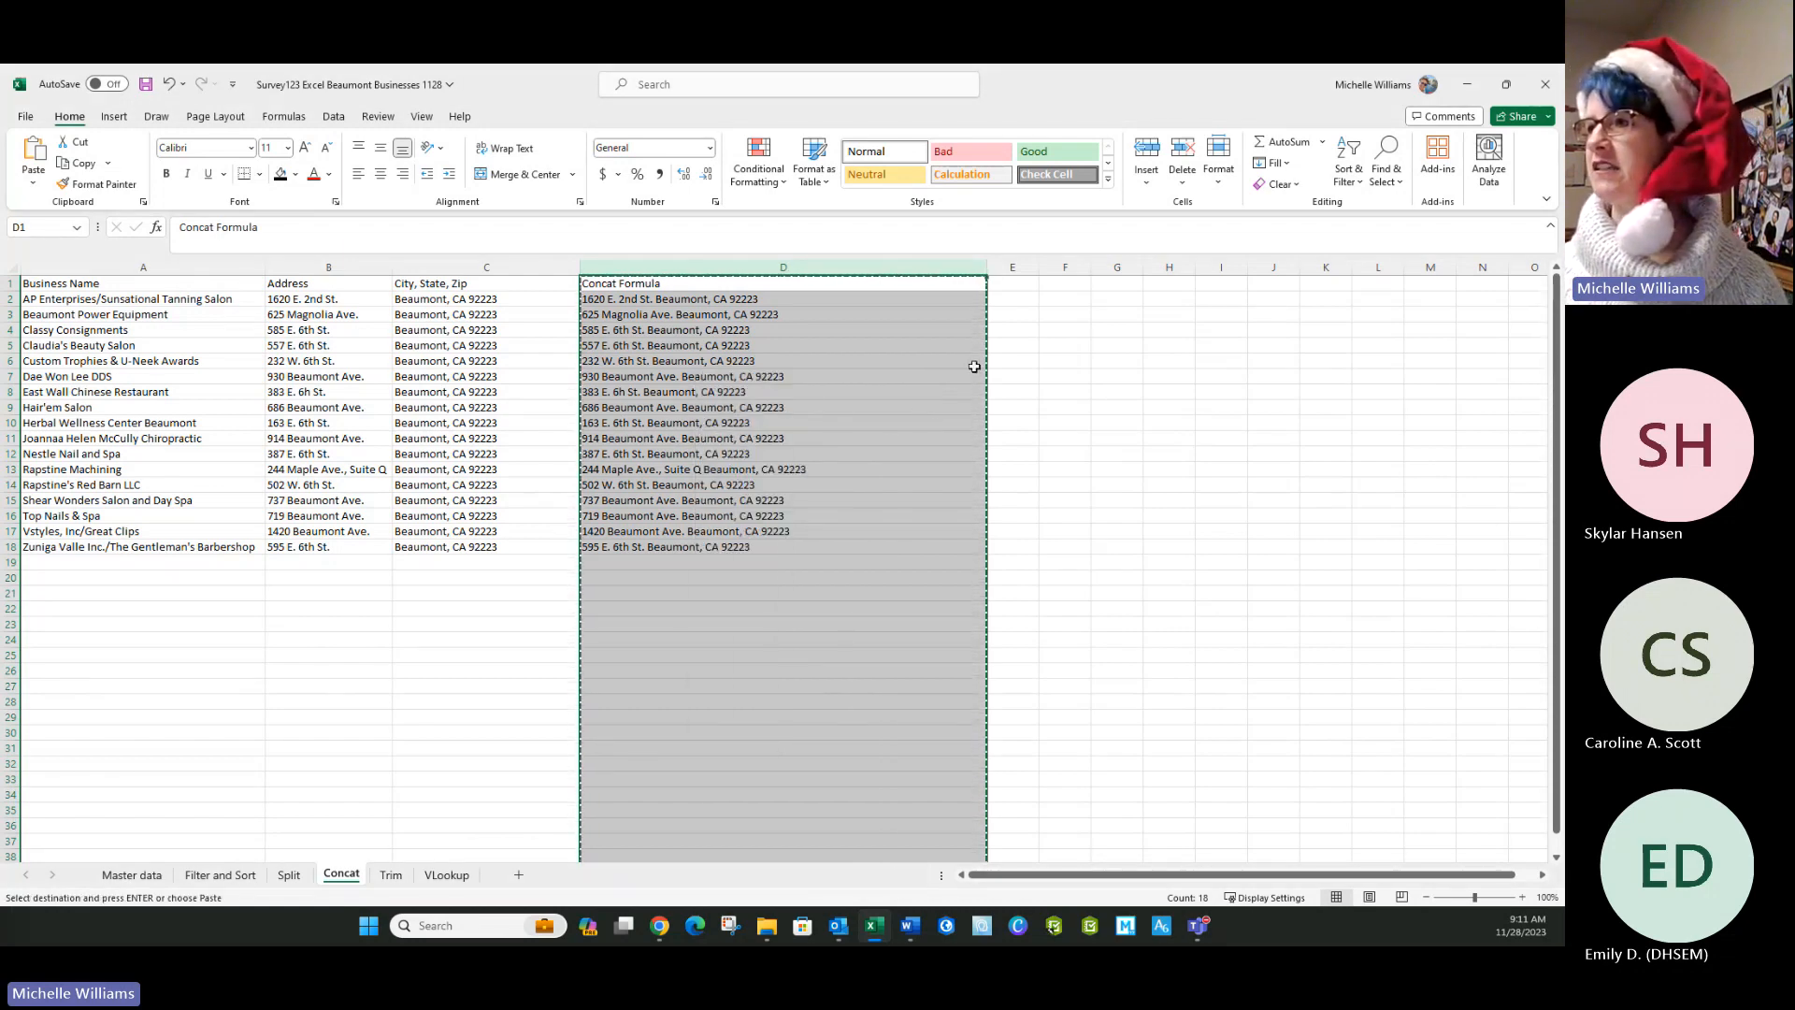
pyautogui.click(1013, 283)
pyautogui.rightClick(1012, 284)
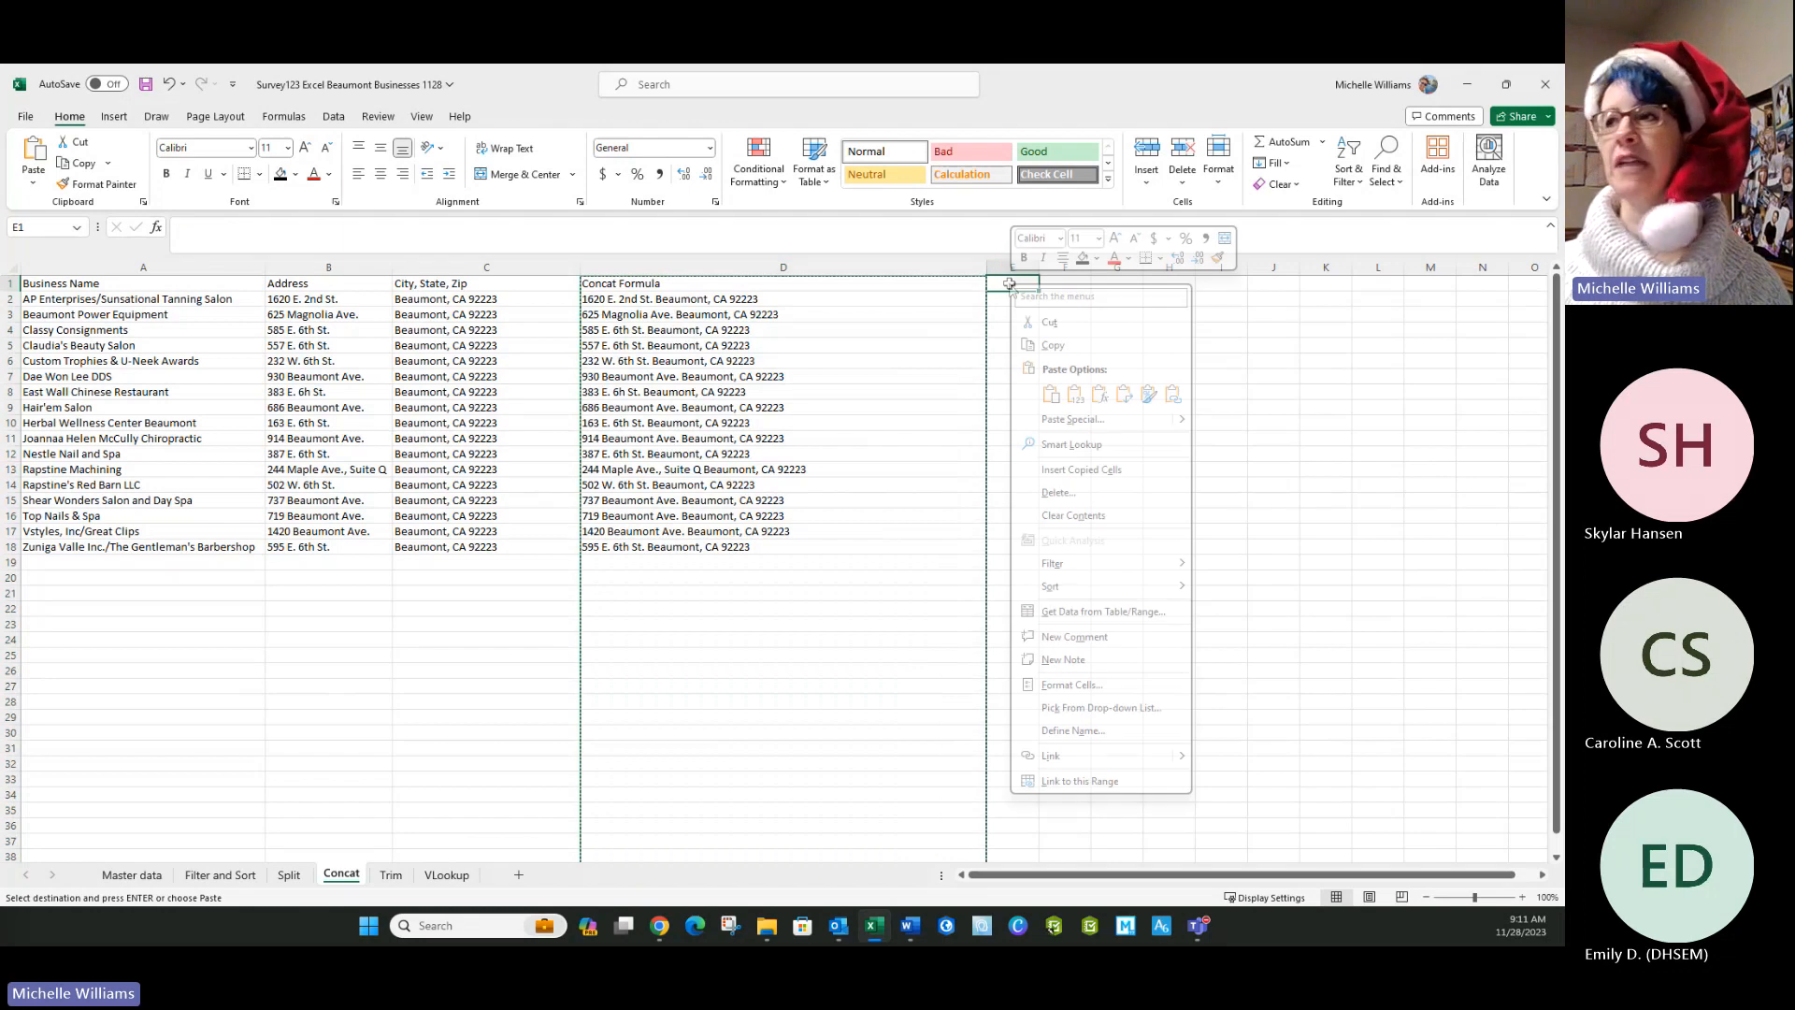
pyautogui.click(1077, 400)
pyautogui.click(1074, 329)
pyautogui.moveTo(1041, 271); pyautogui.dragTo(1194, 270)
# Compare the contents of the formula cells in column D with the pasted values in column E.
pyautogui.click(1068, 466)
pyautogui.click(1069, 377)
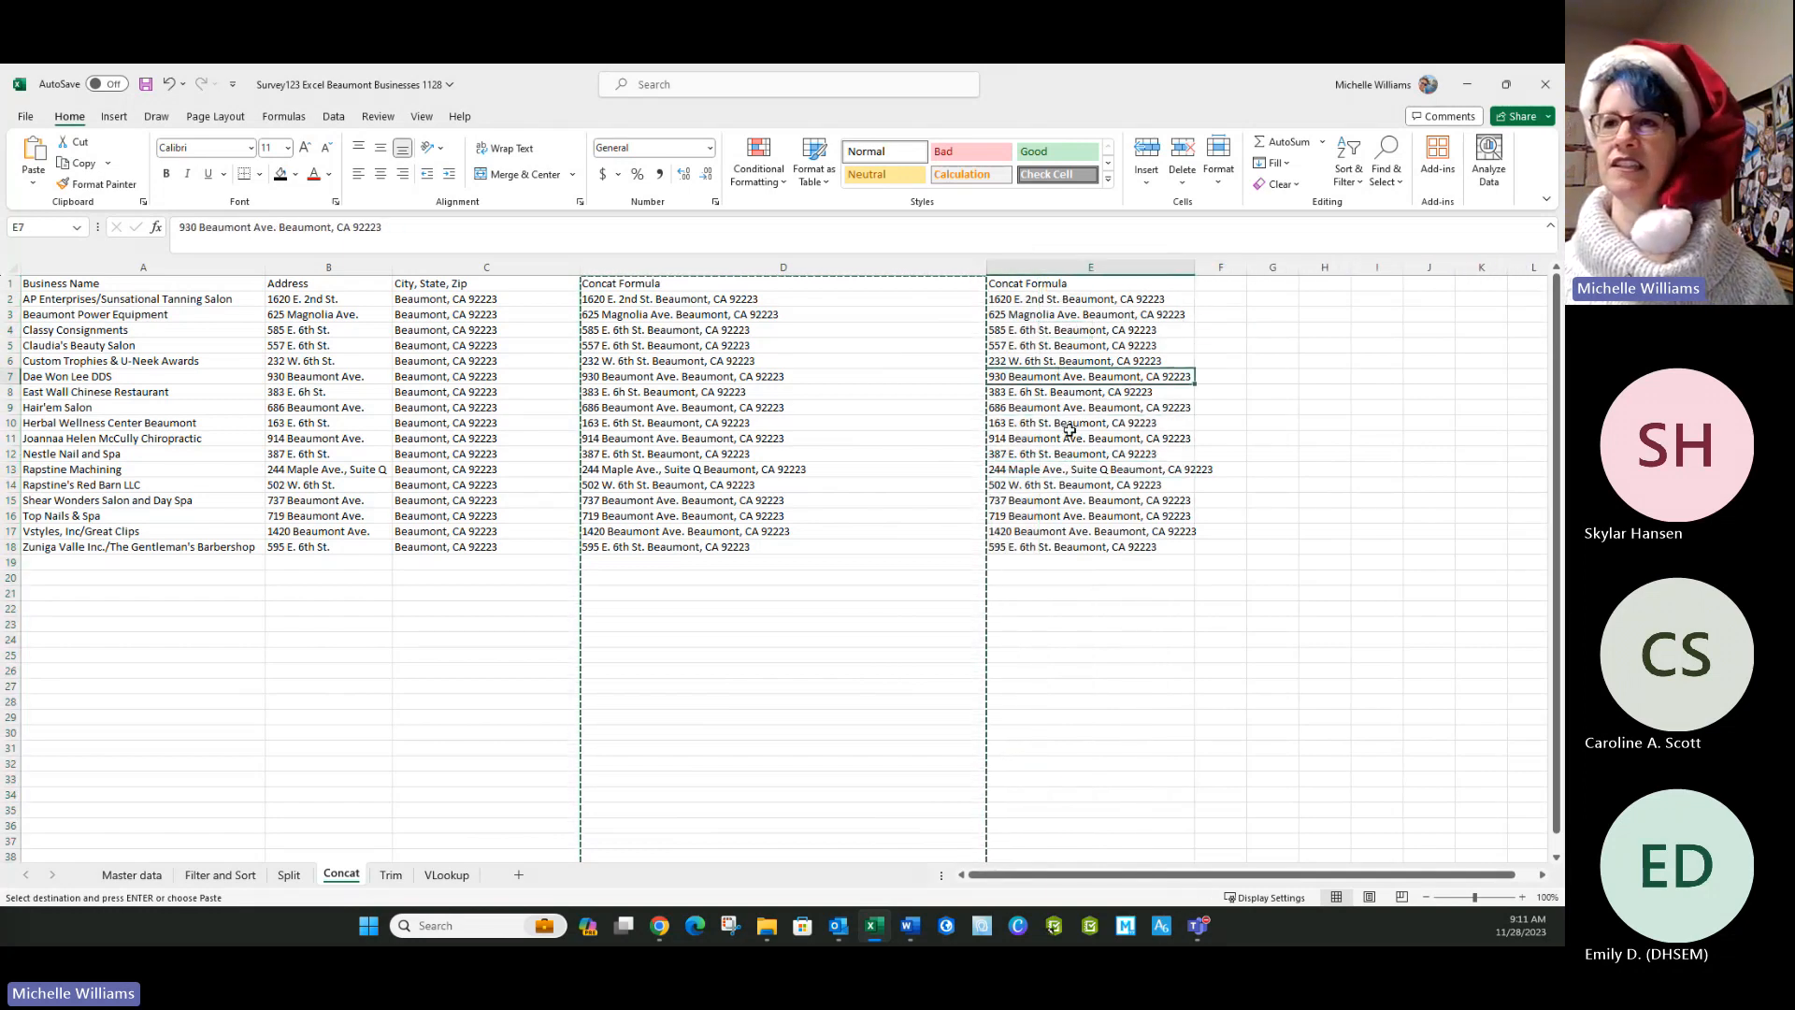
pyautogui.click(1082, 469)
pyautogui.click(726, 607)
pyautogui.click(705, 391)
pyautogui.click(690, 344)
pyautogui.click(695, 407)
pyautogui.click(700, 503)
pyautogui.click(689, 408)
# Color the "Concat Formula" header text in D1 red.
pyautogui.click(661, 283)
pyautogui.click(315, 176)
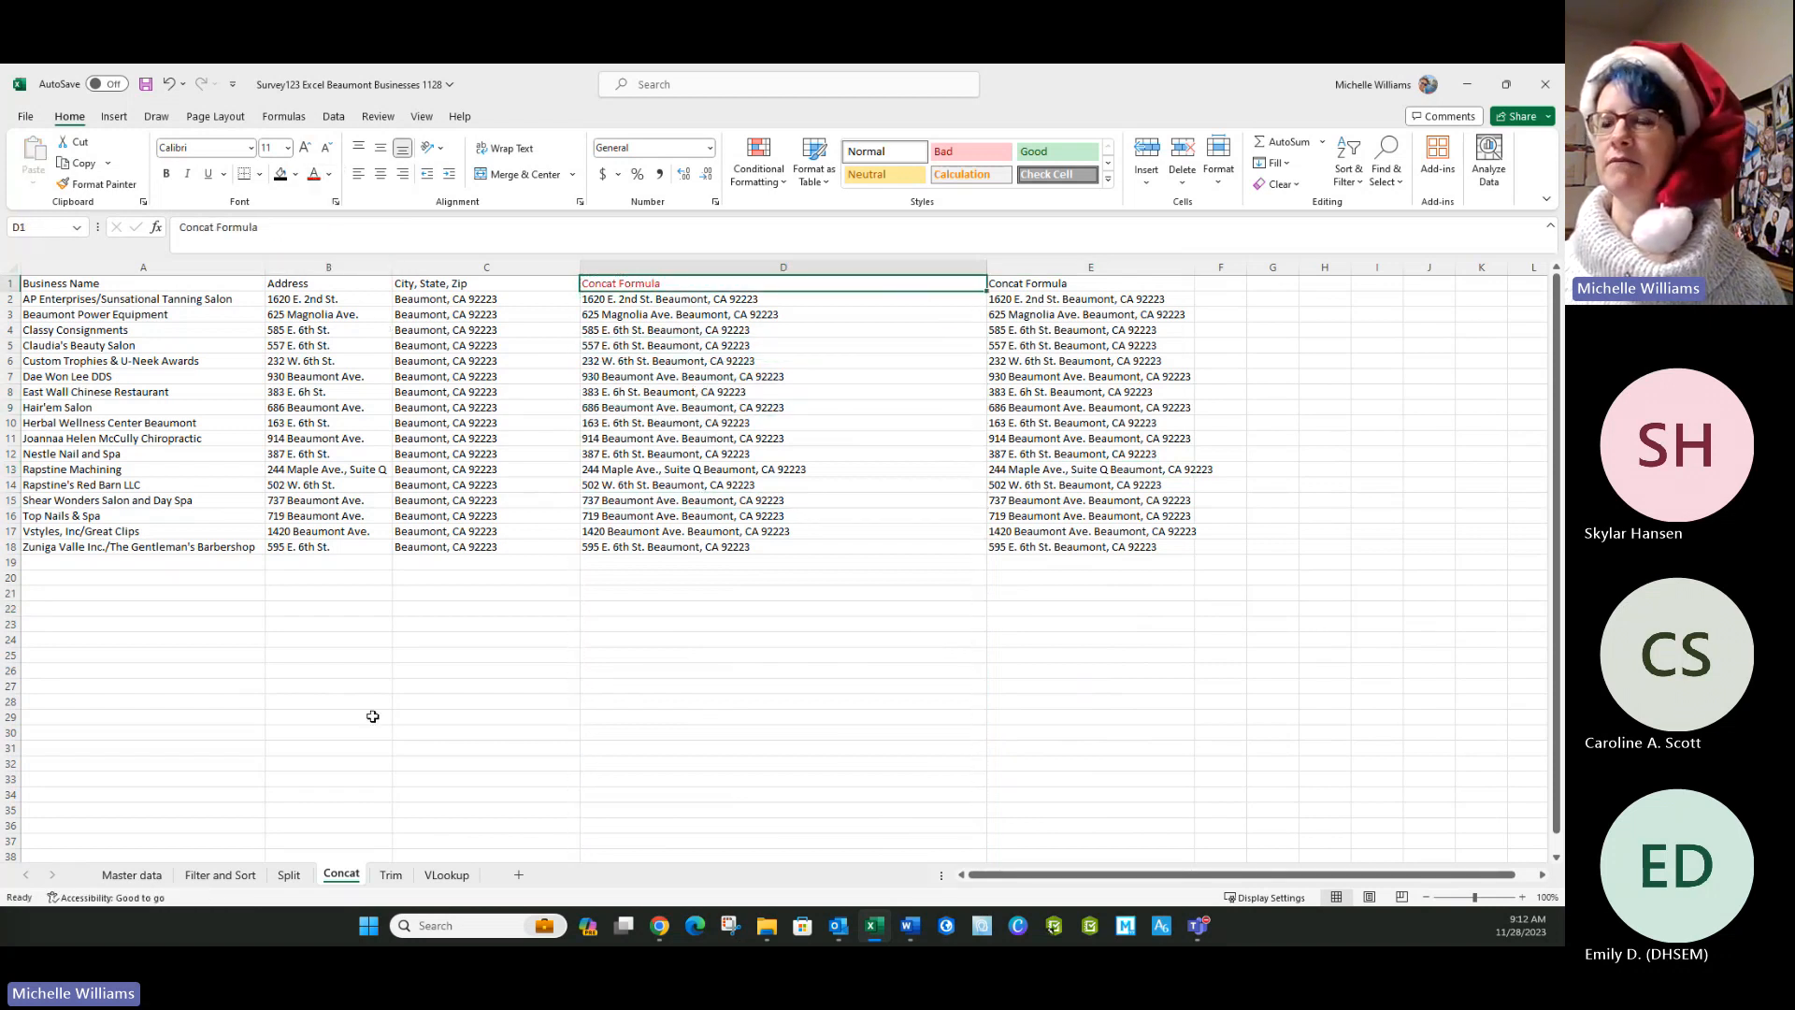
pyautogui.click(370, 703)
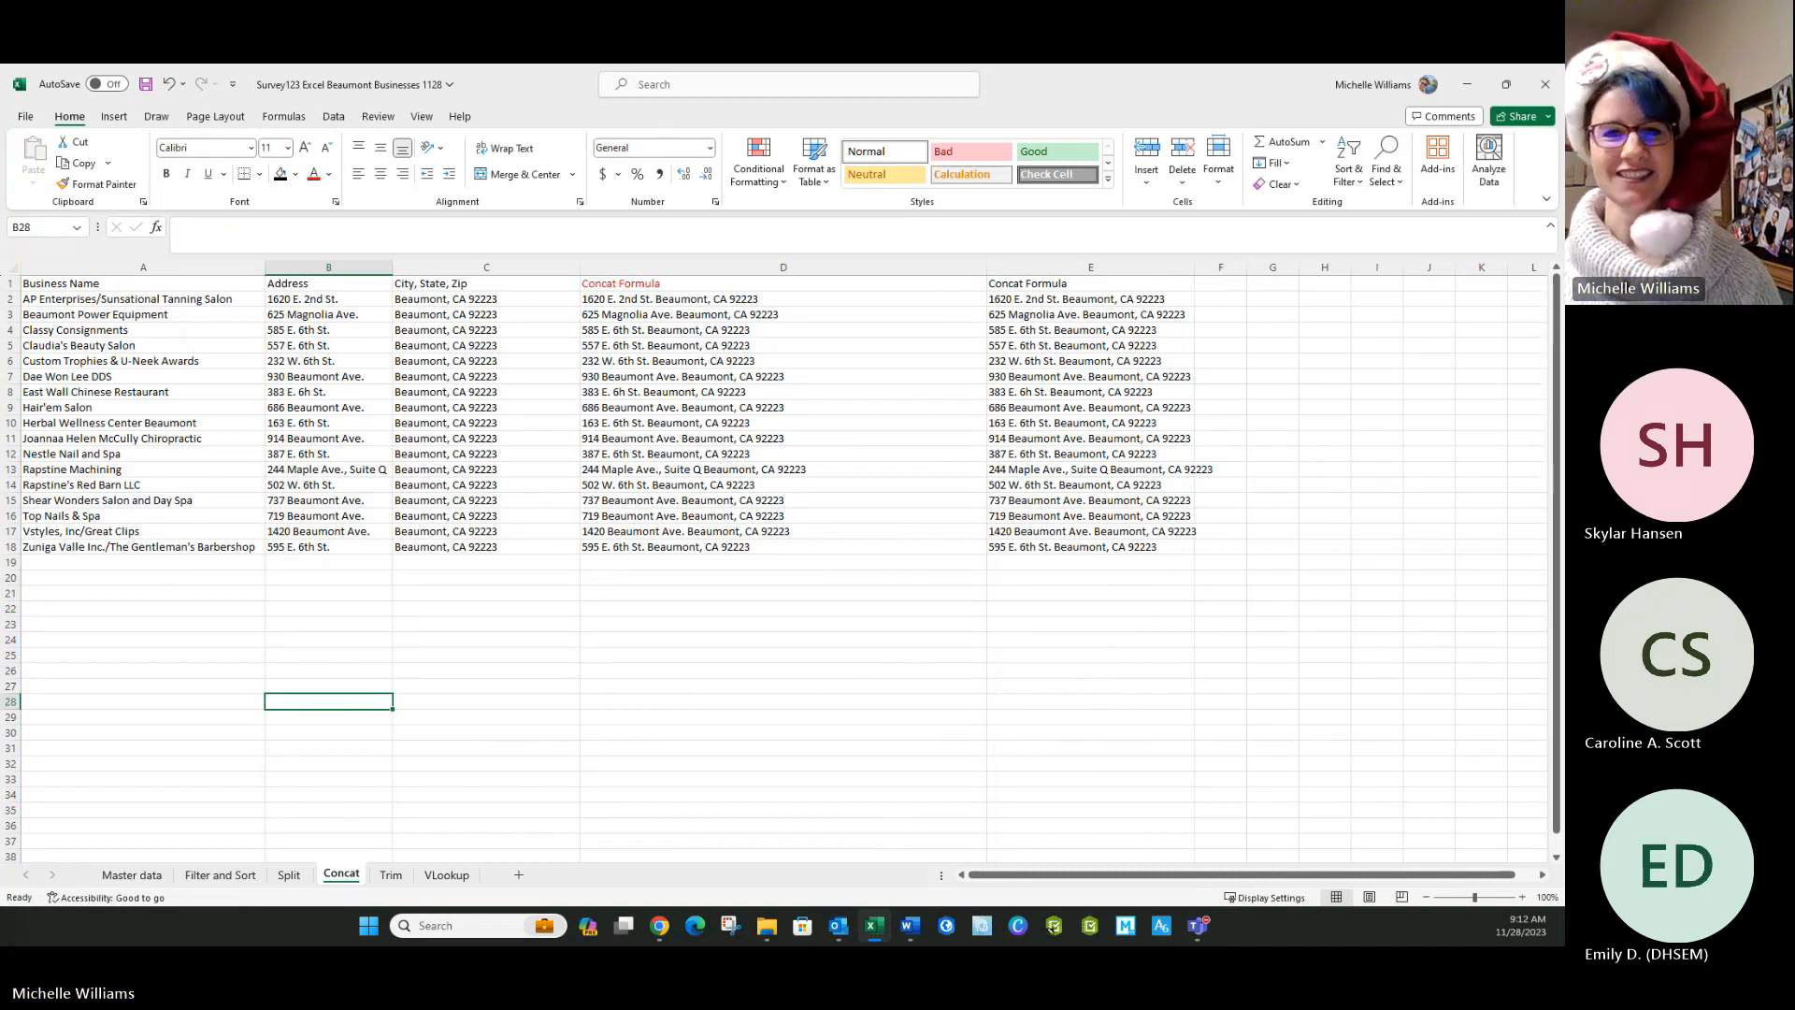
# On the Trim sheet, insert a TRIM function in B2 that removes extra spaces from the business name in A2.
pyautogui.hotkey('alt', 'Tab')
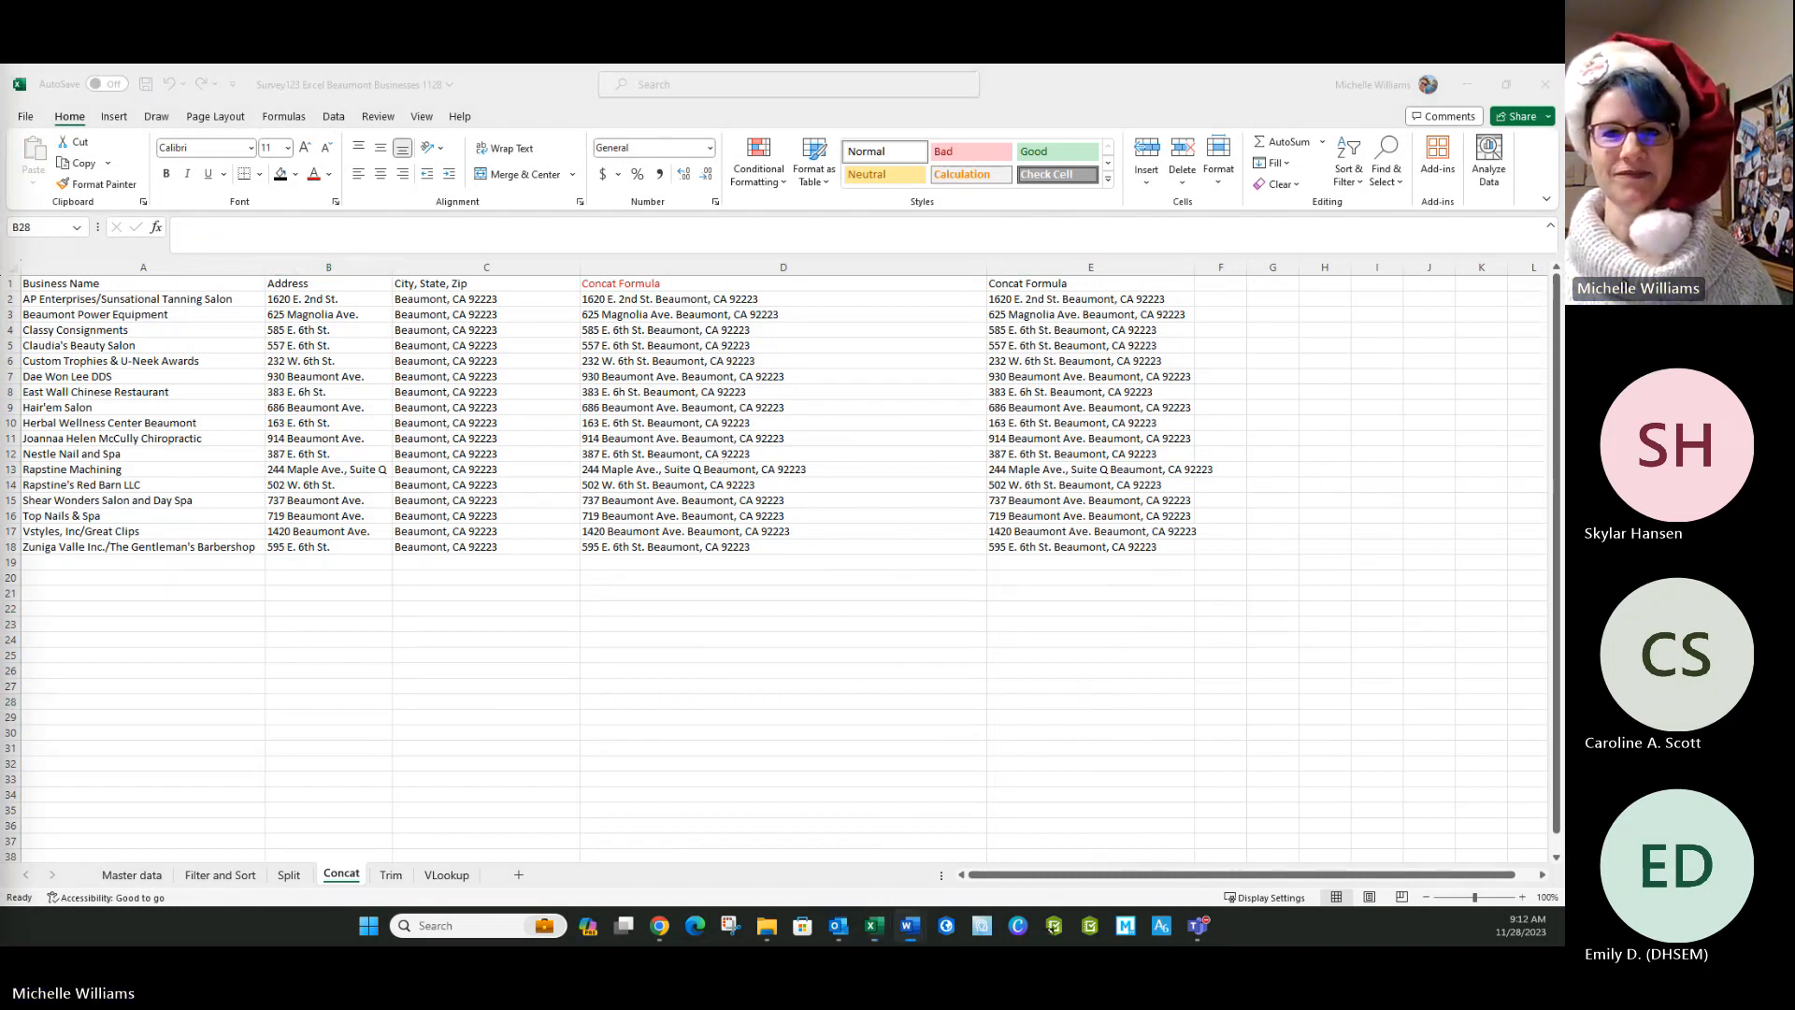
pyautogui.click(394, 876)
pyautogui.click(391, 876)
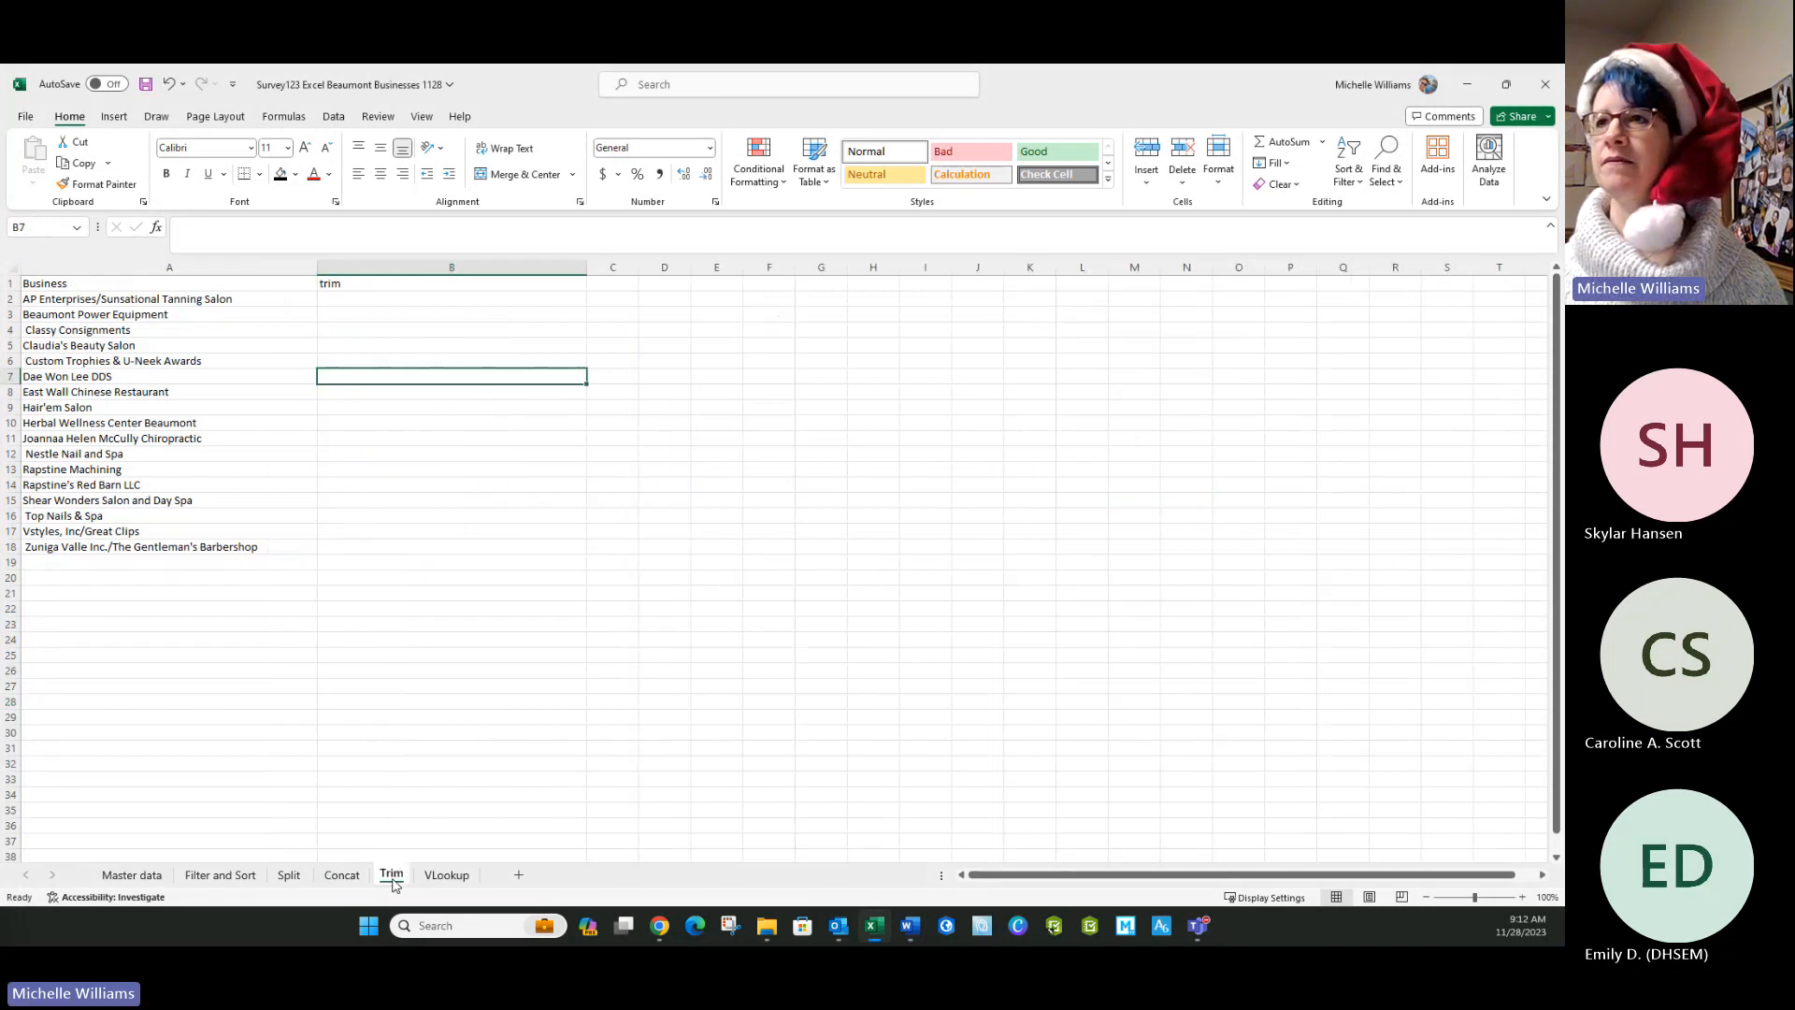
pyautogui.click(329, 298)
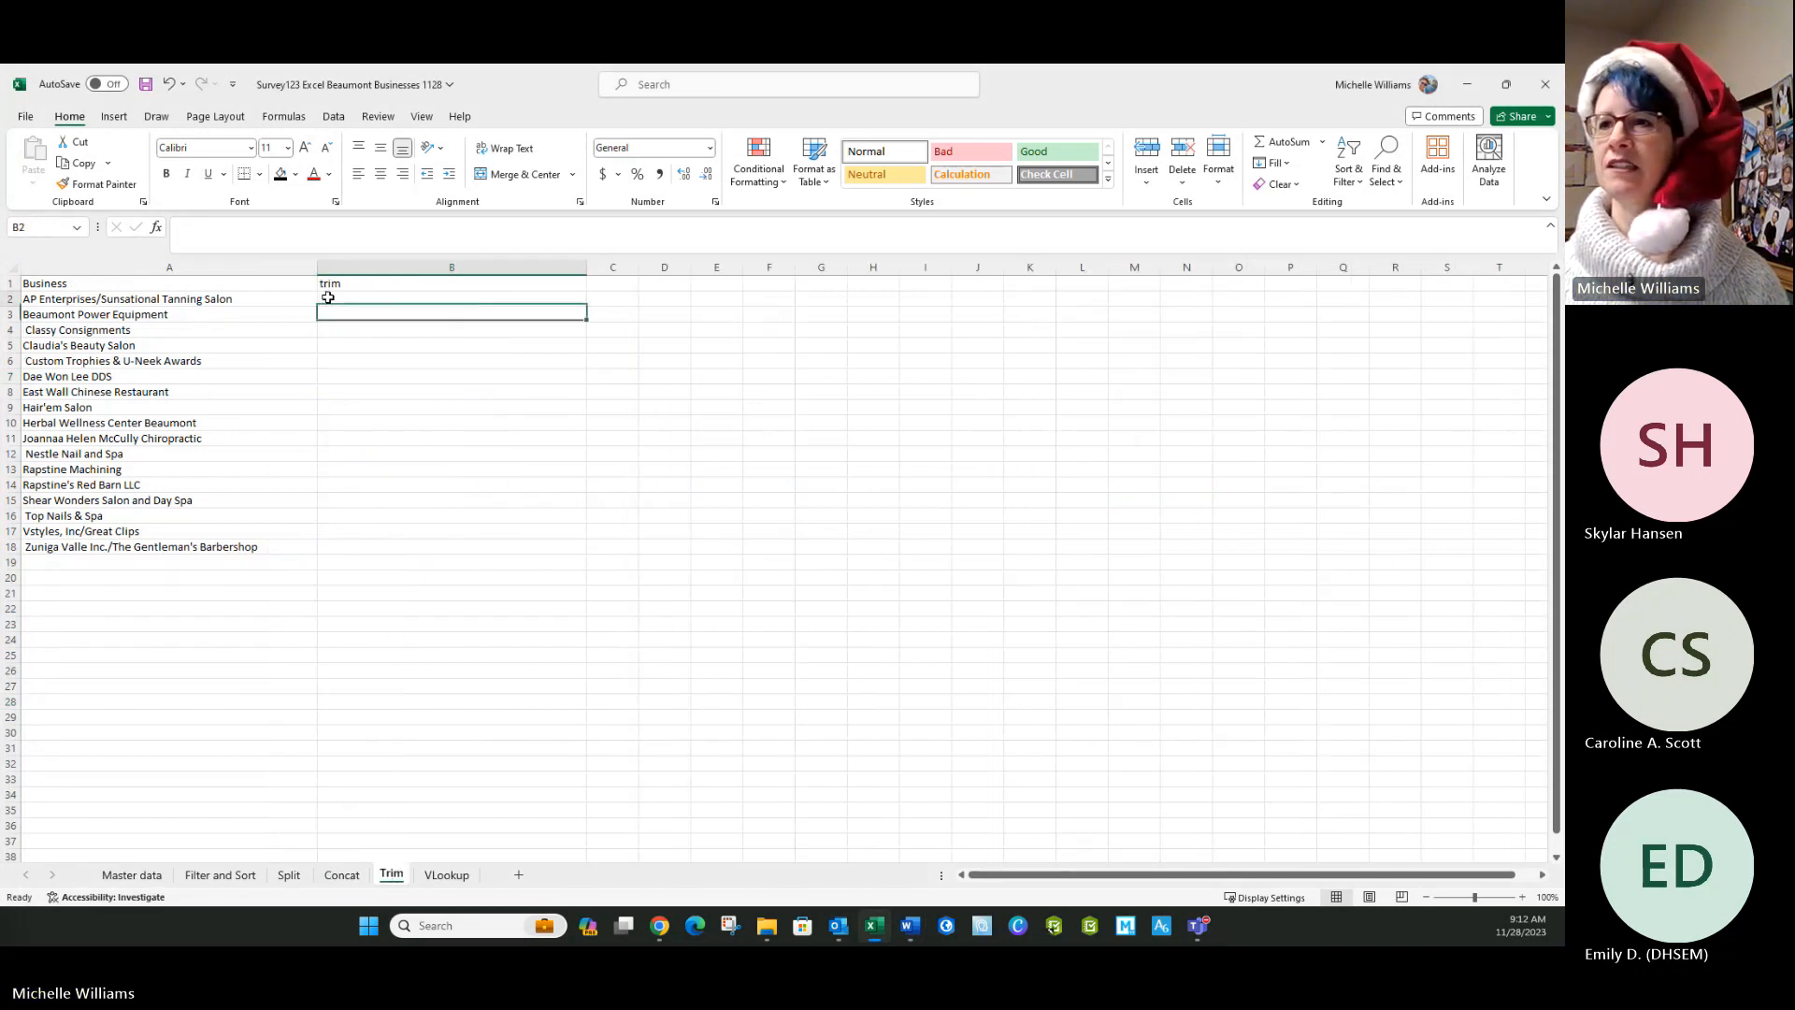
pyautogui.click(158, 227)
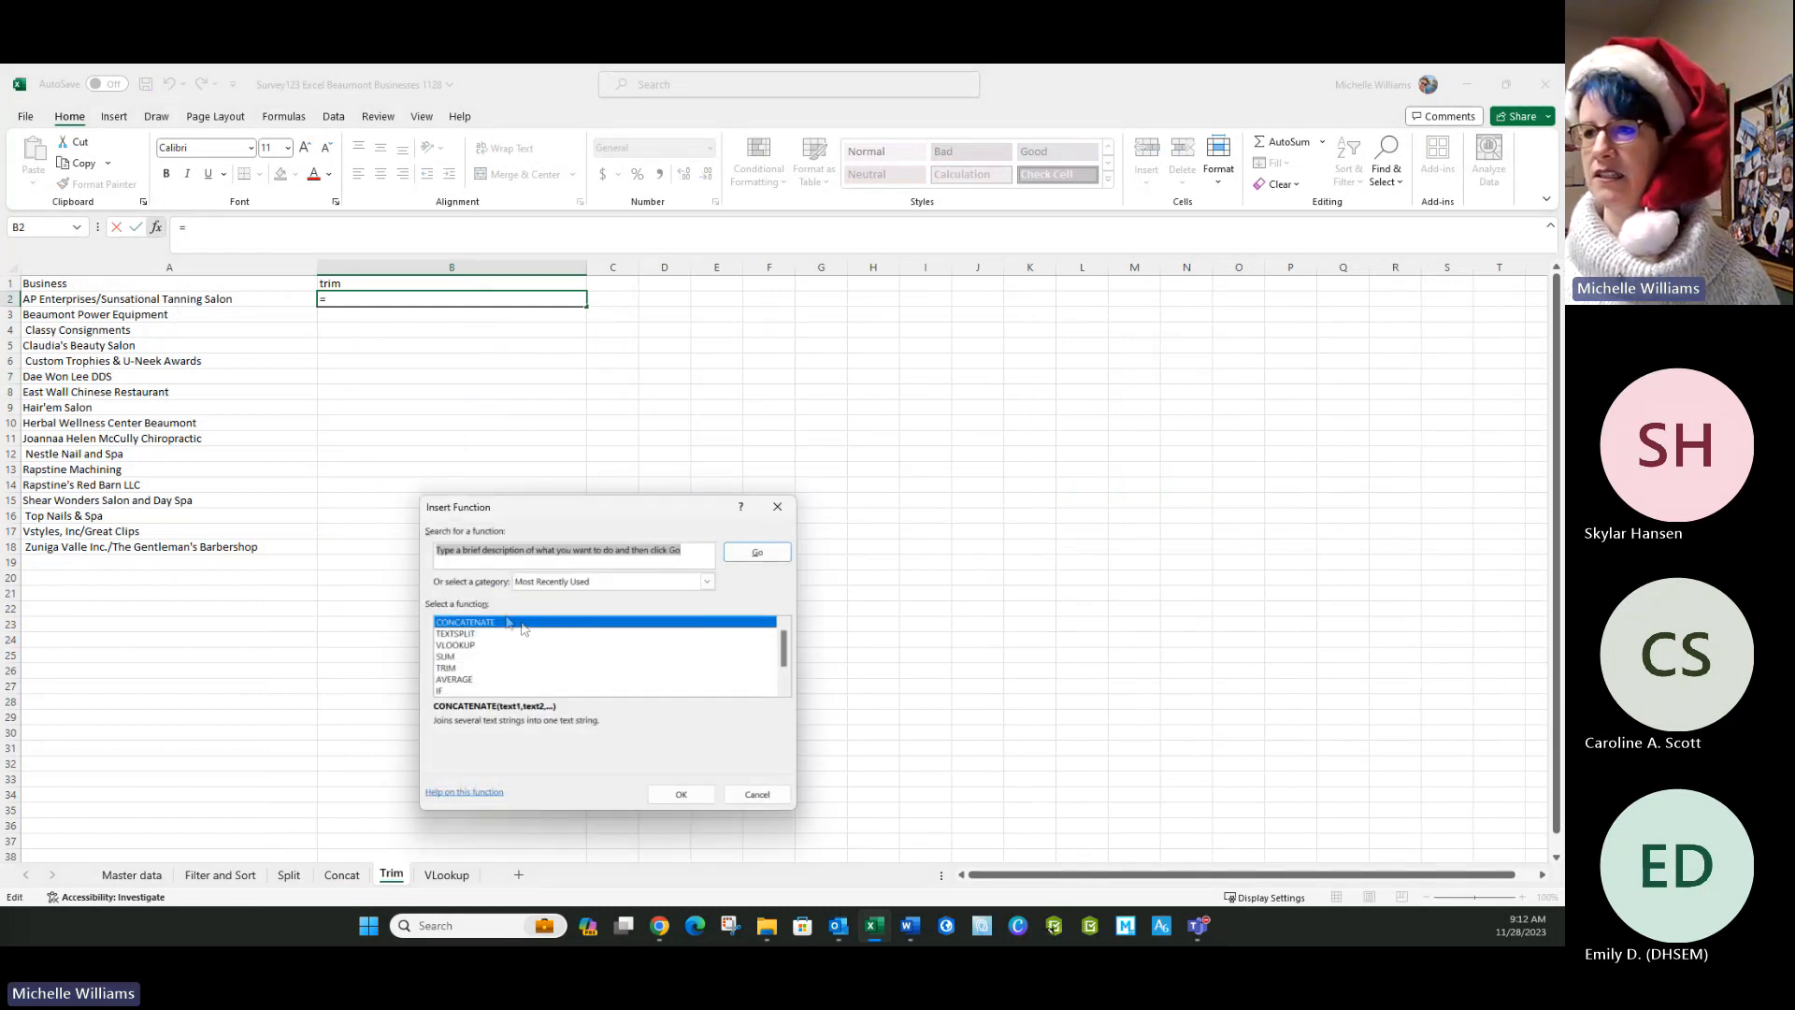
pyautogui.click(449, 669)
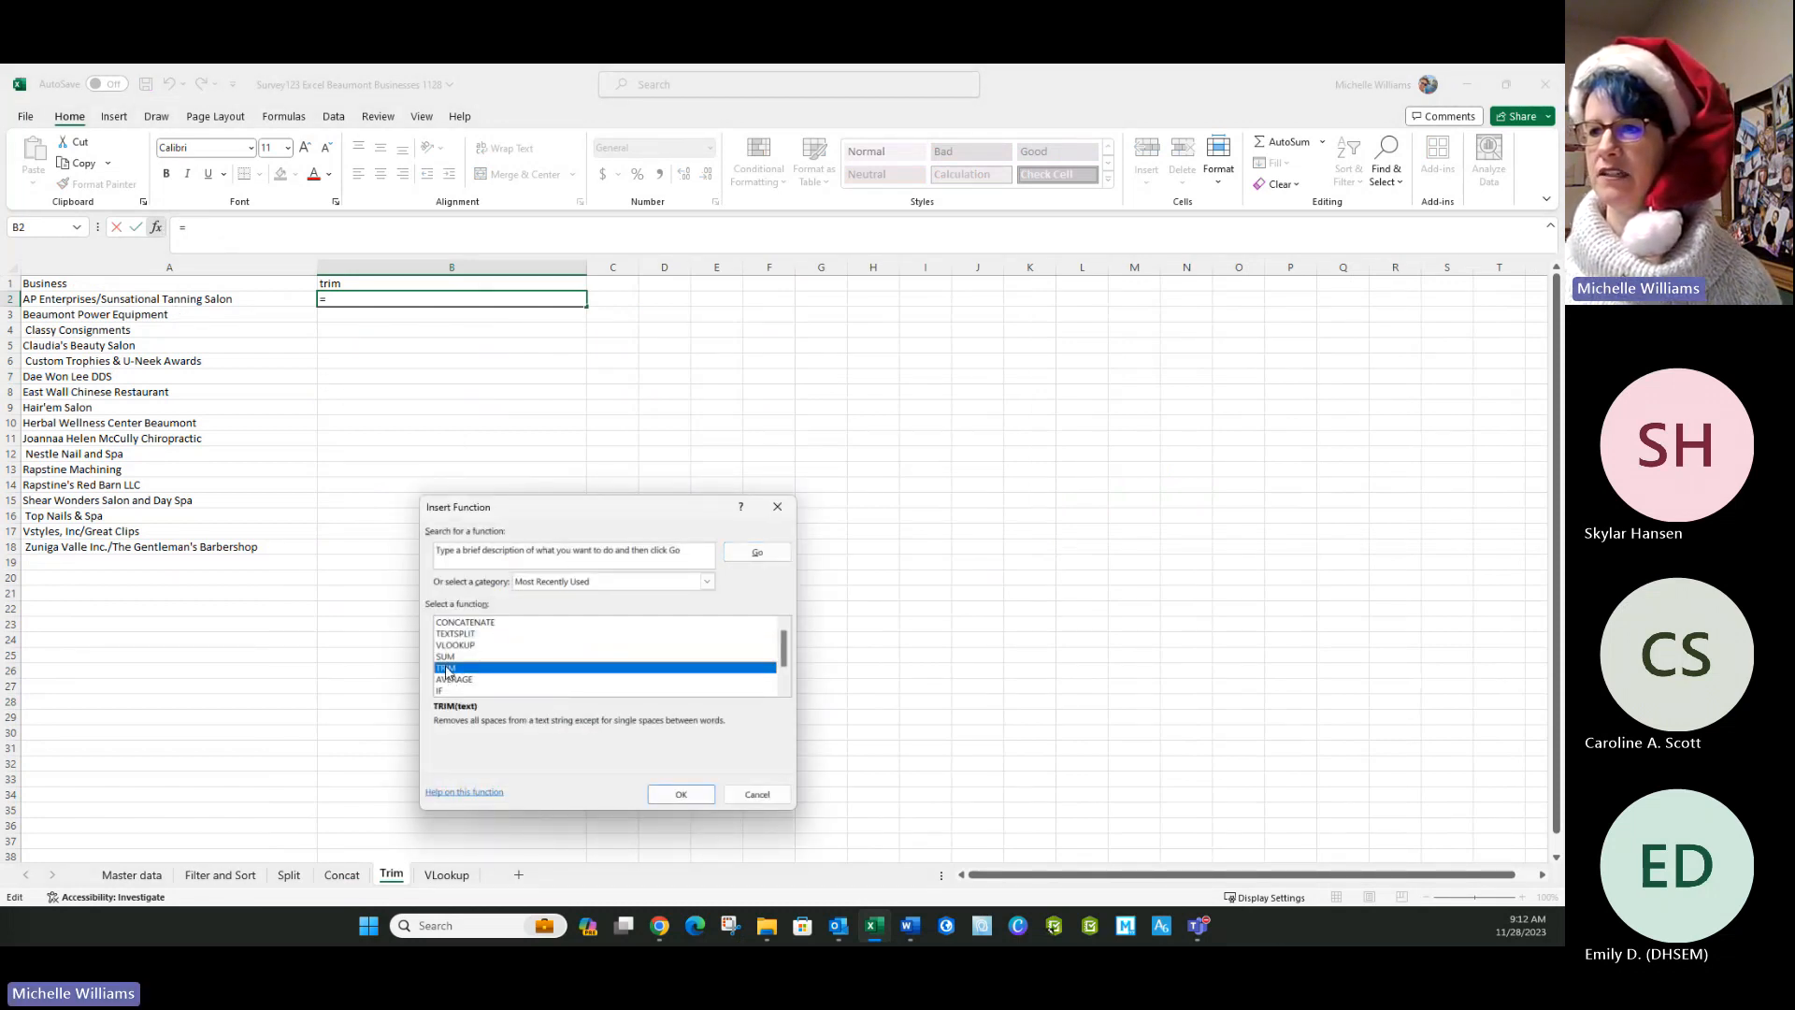
pyautogui.doubleClick(449, 670)
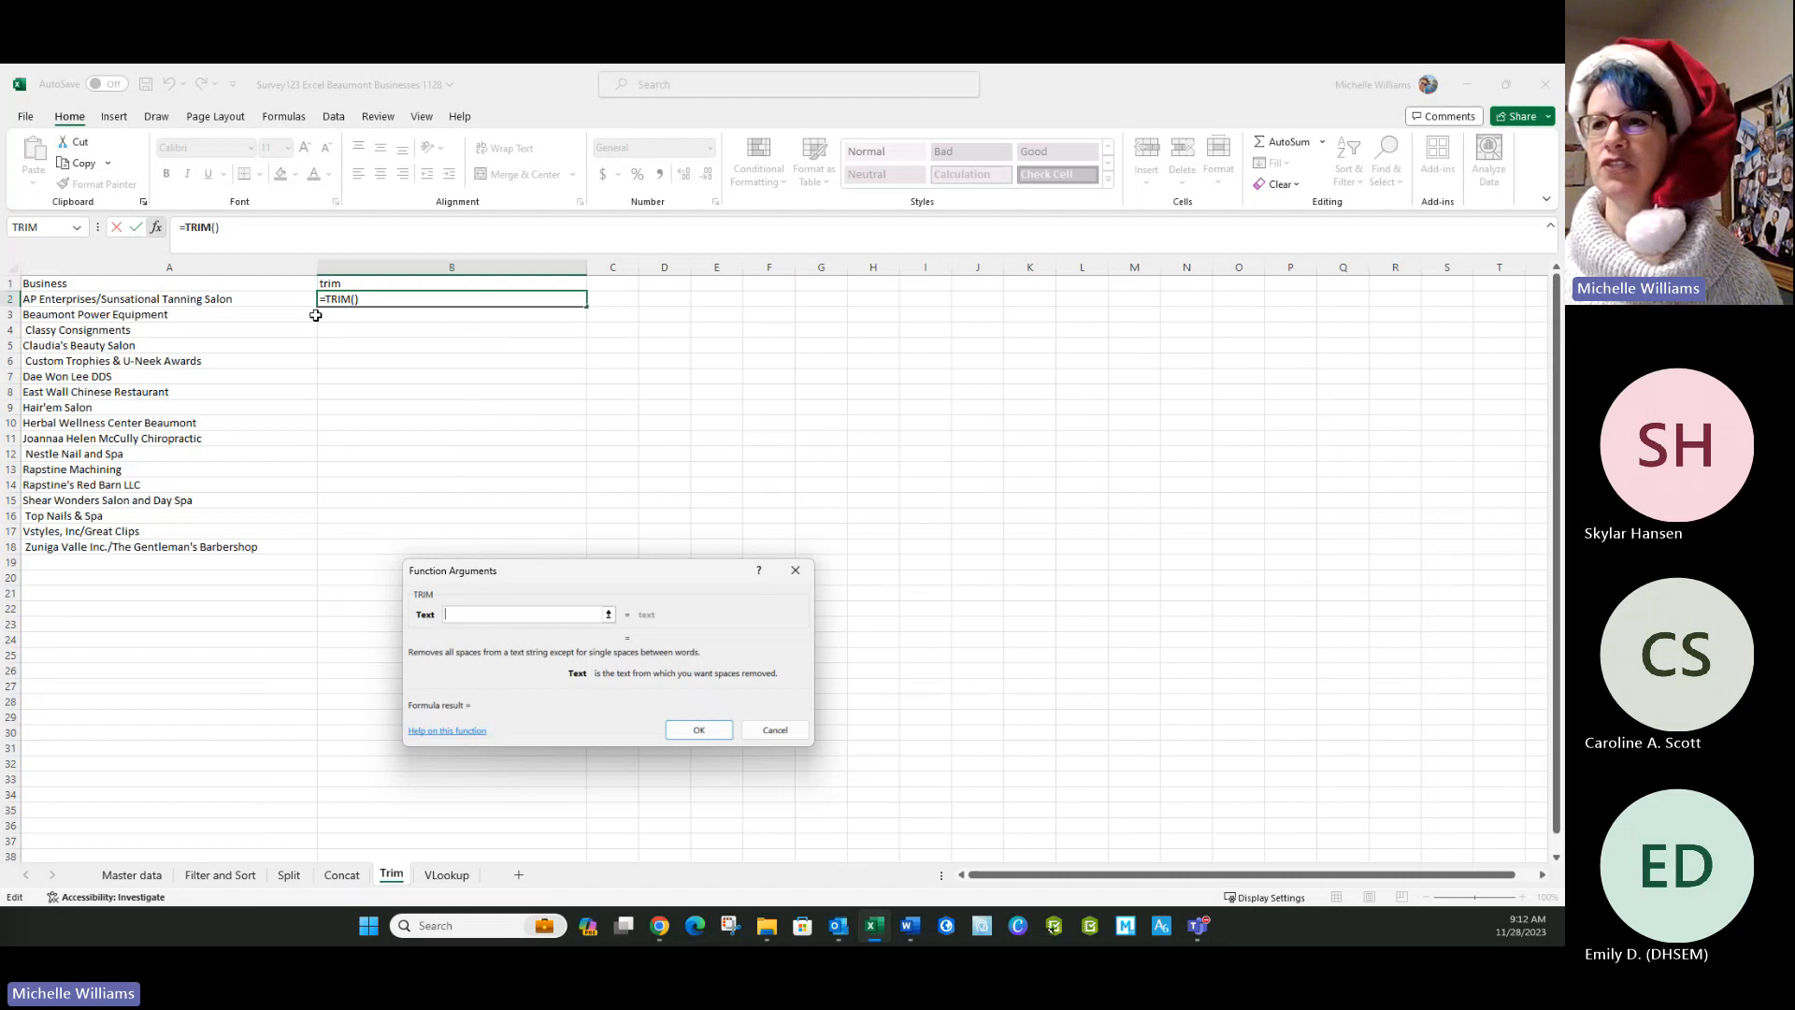
pyautogui.click(140, 297)
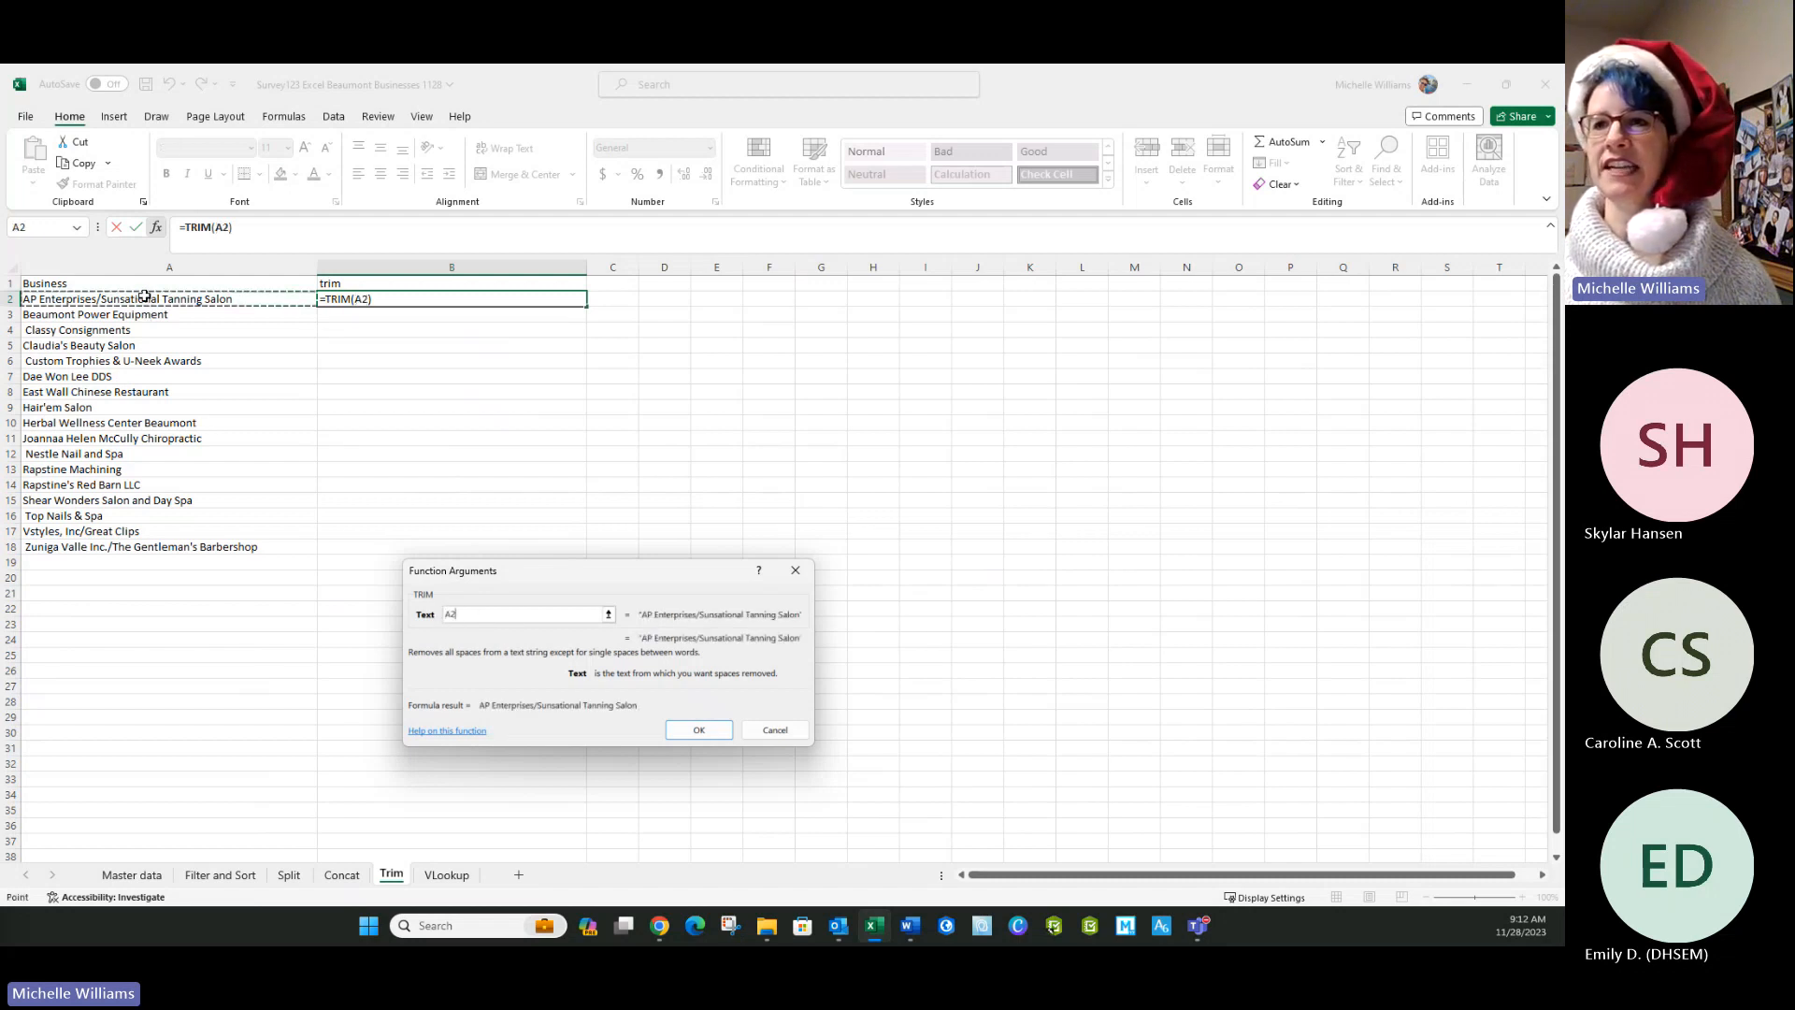
pyautogui.click(695, 730)
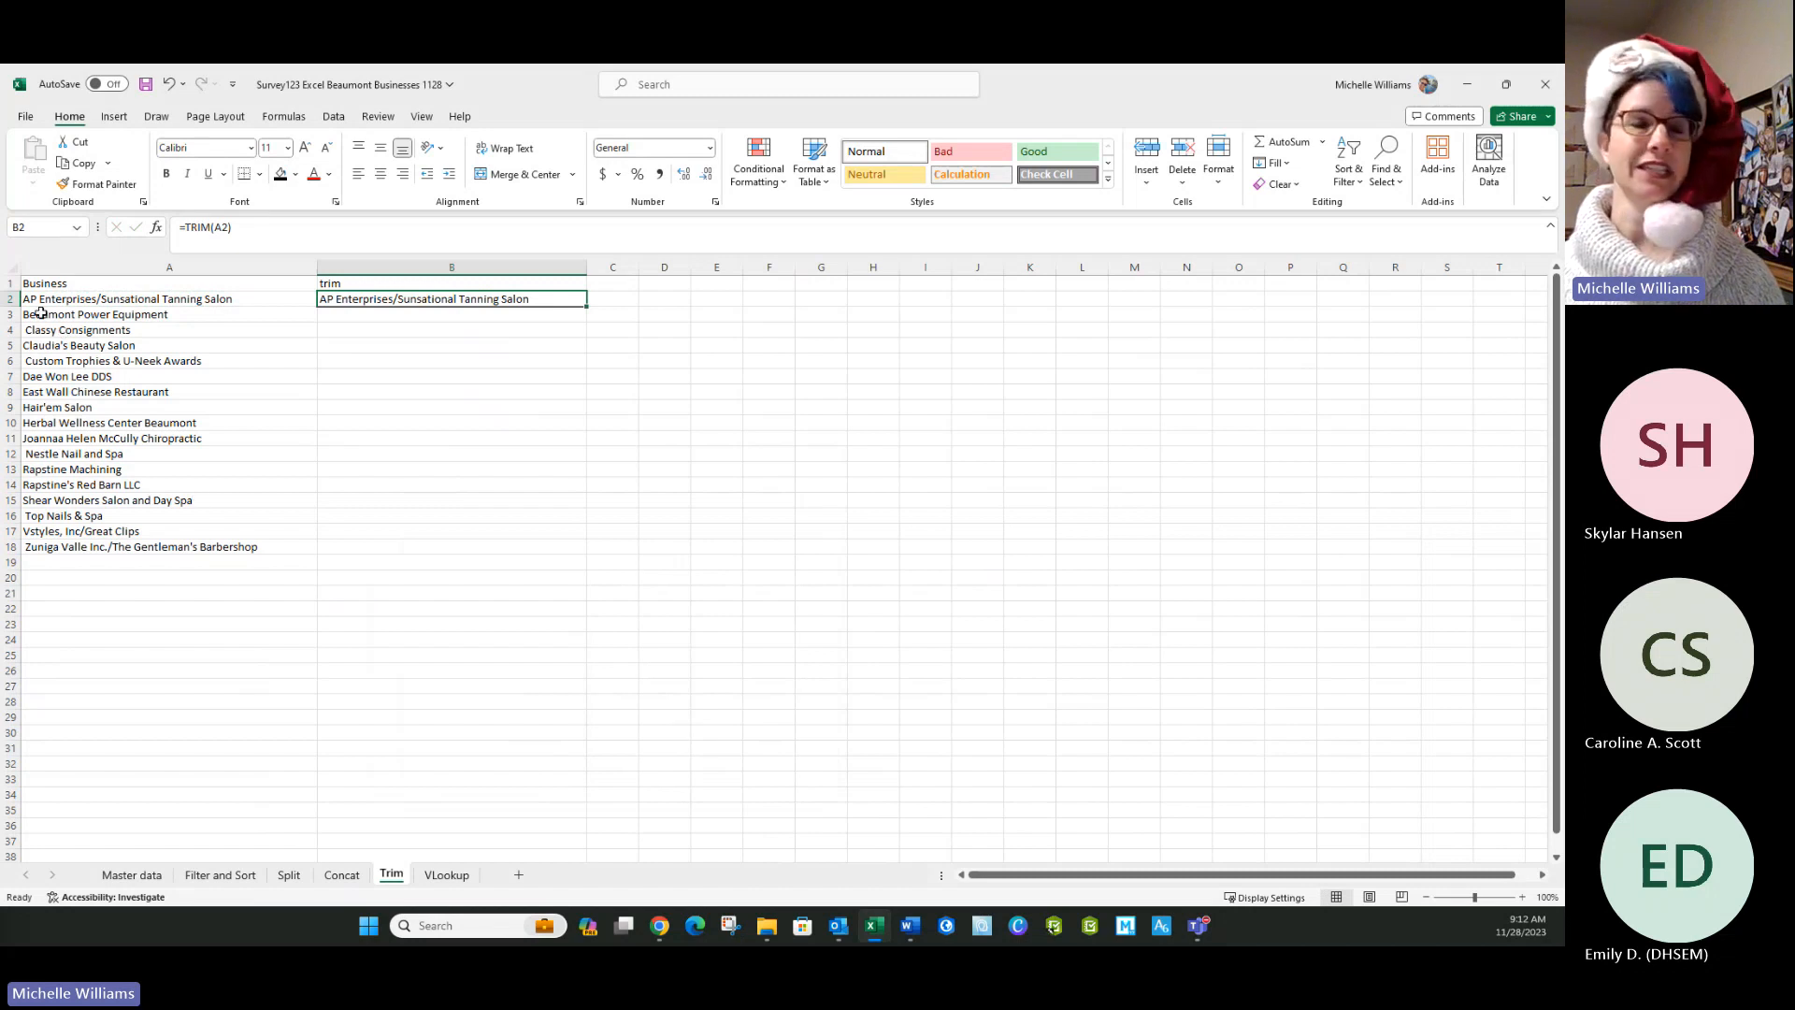
# Fill the TRIM formula from B2 down to row 18 and check the Top Nails & Spa row.
pyautogui.doubleClick(586, 307)
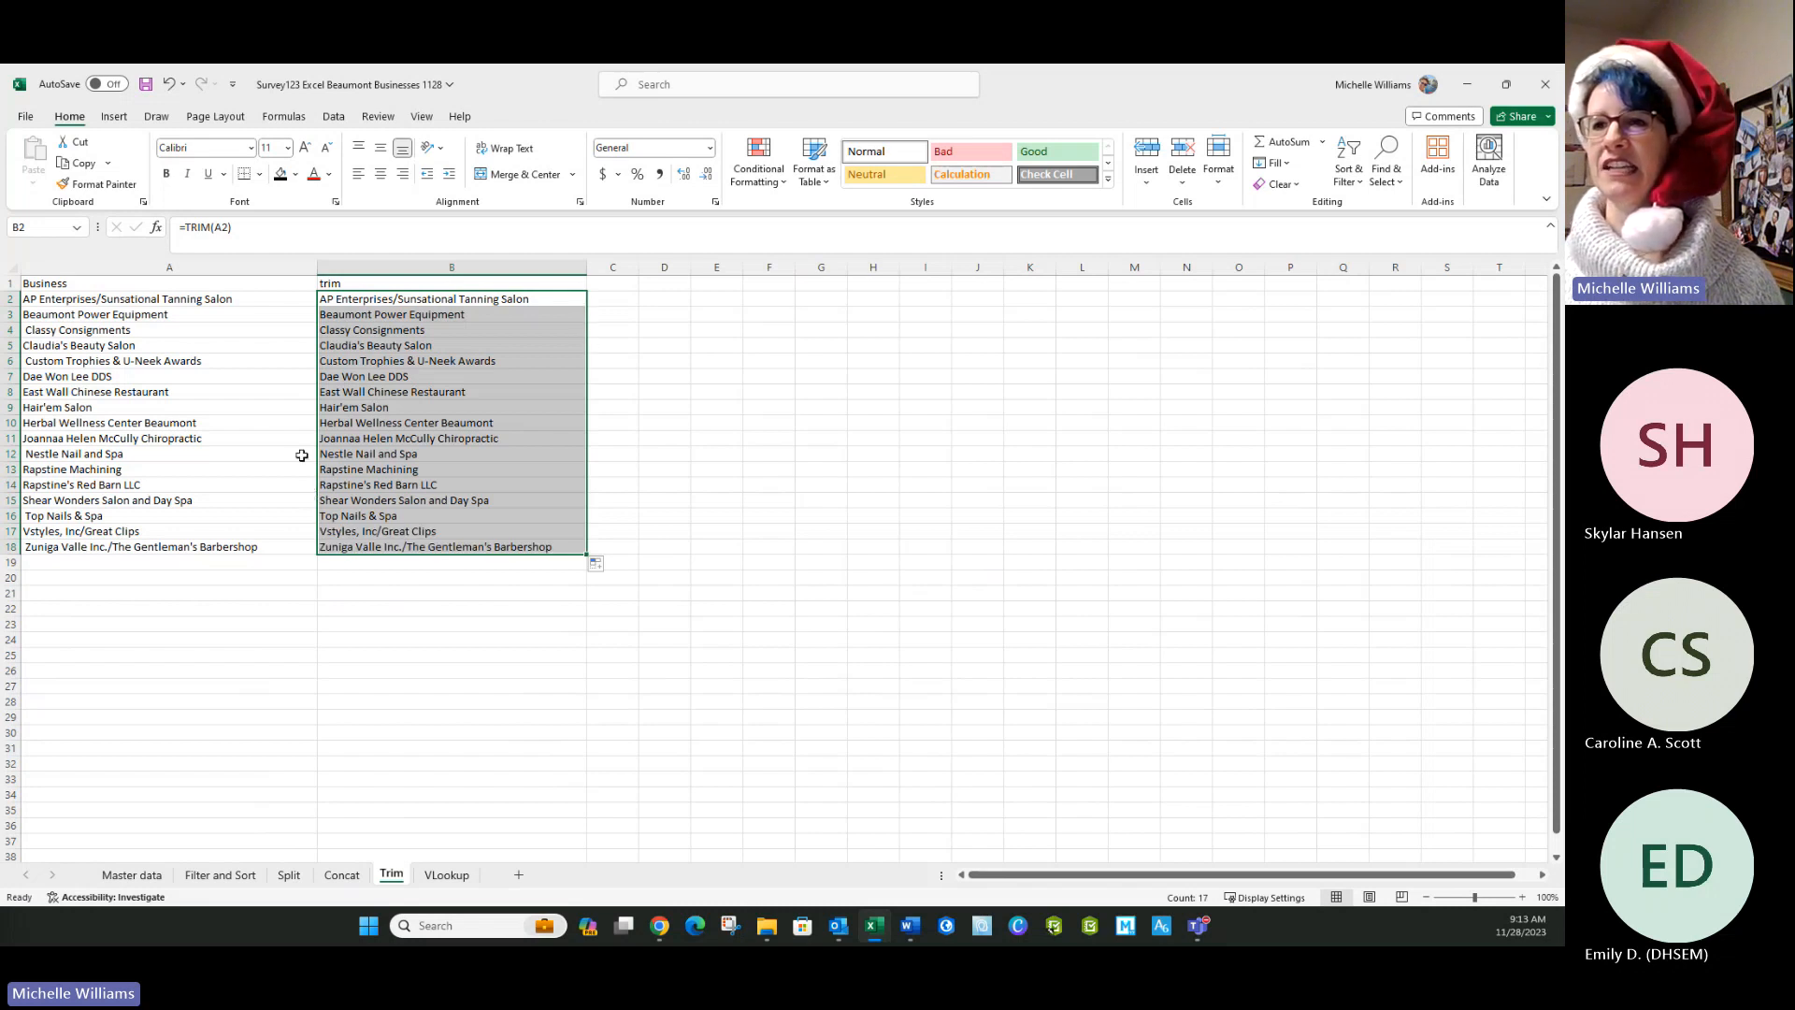
pyautogui.click(12, 515)
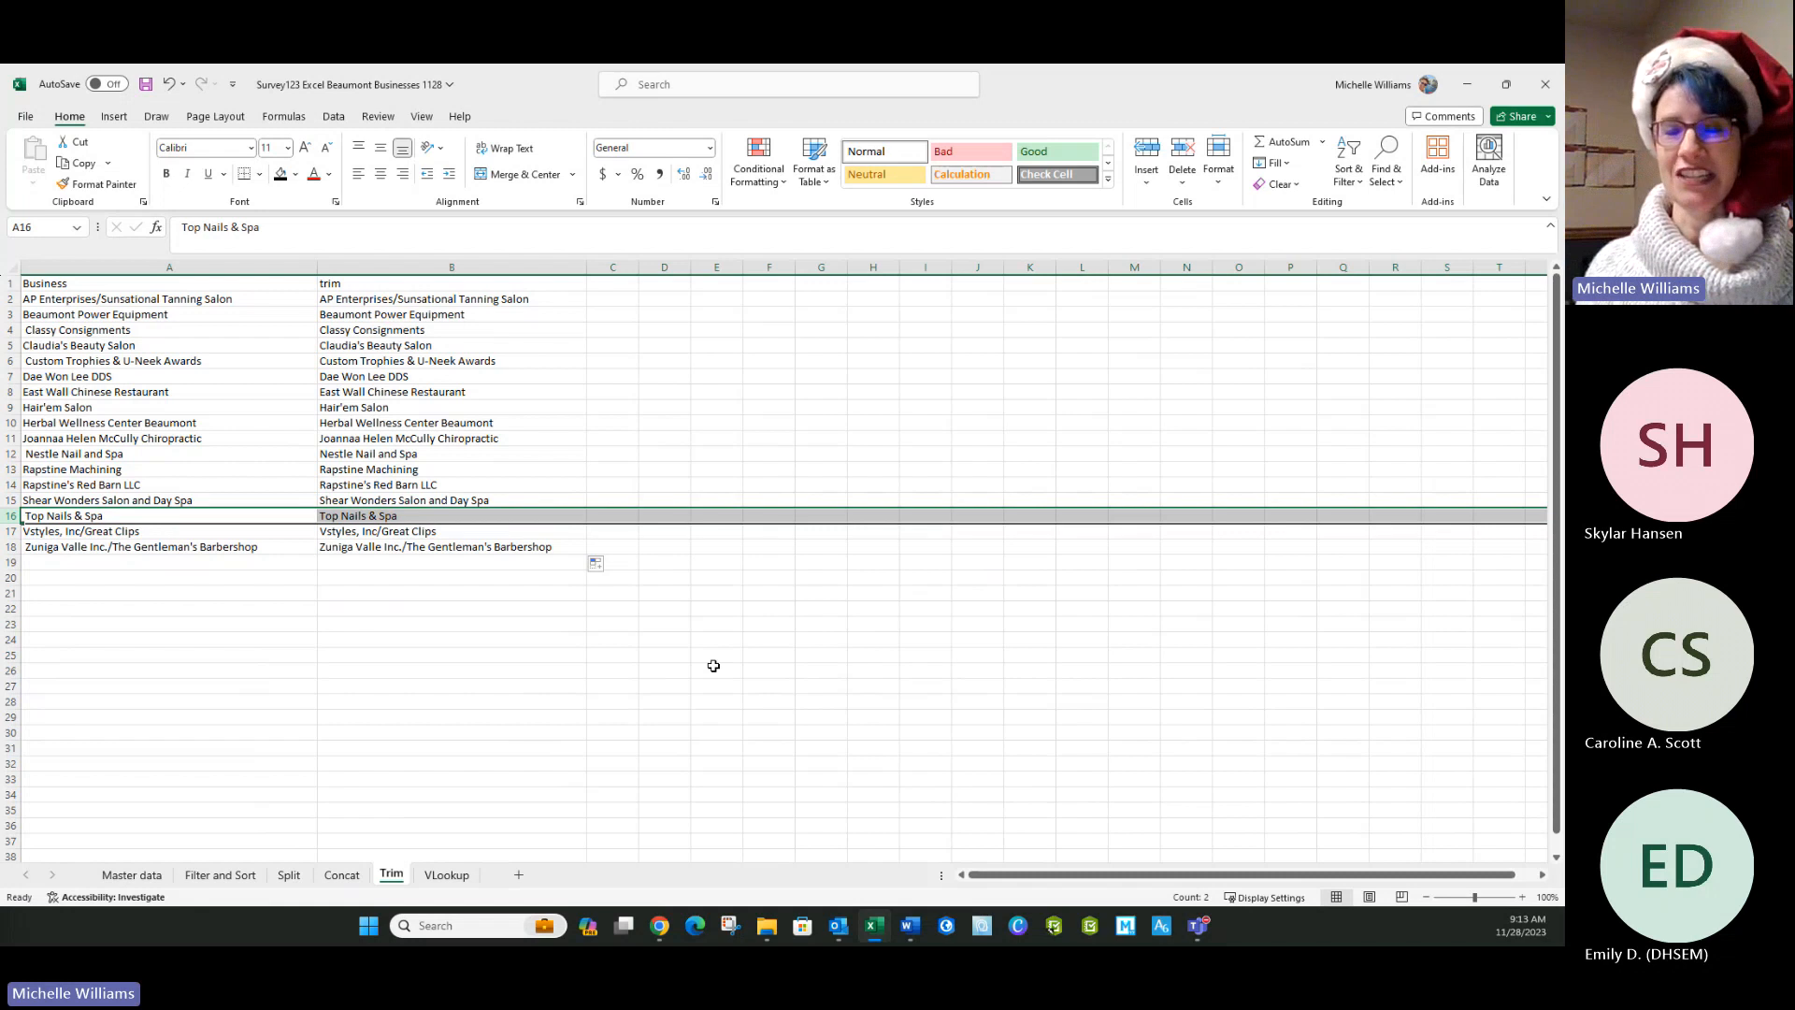
pyautogui.click(549, 686)
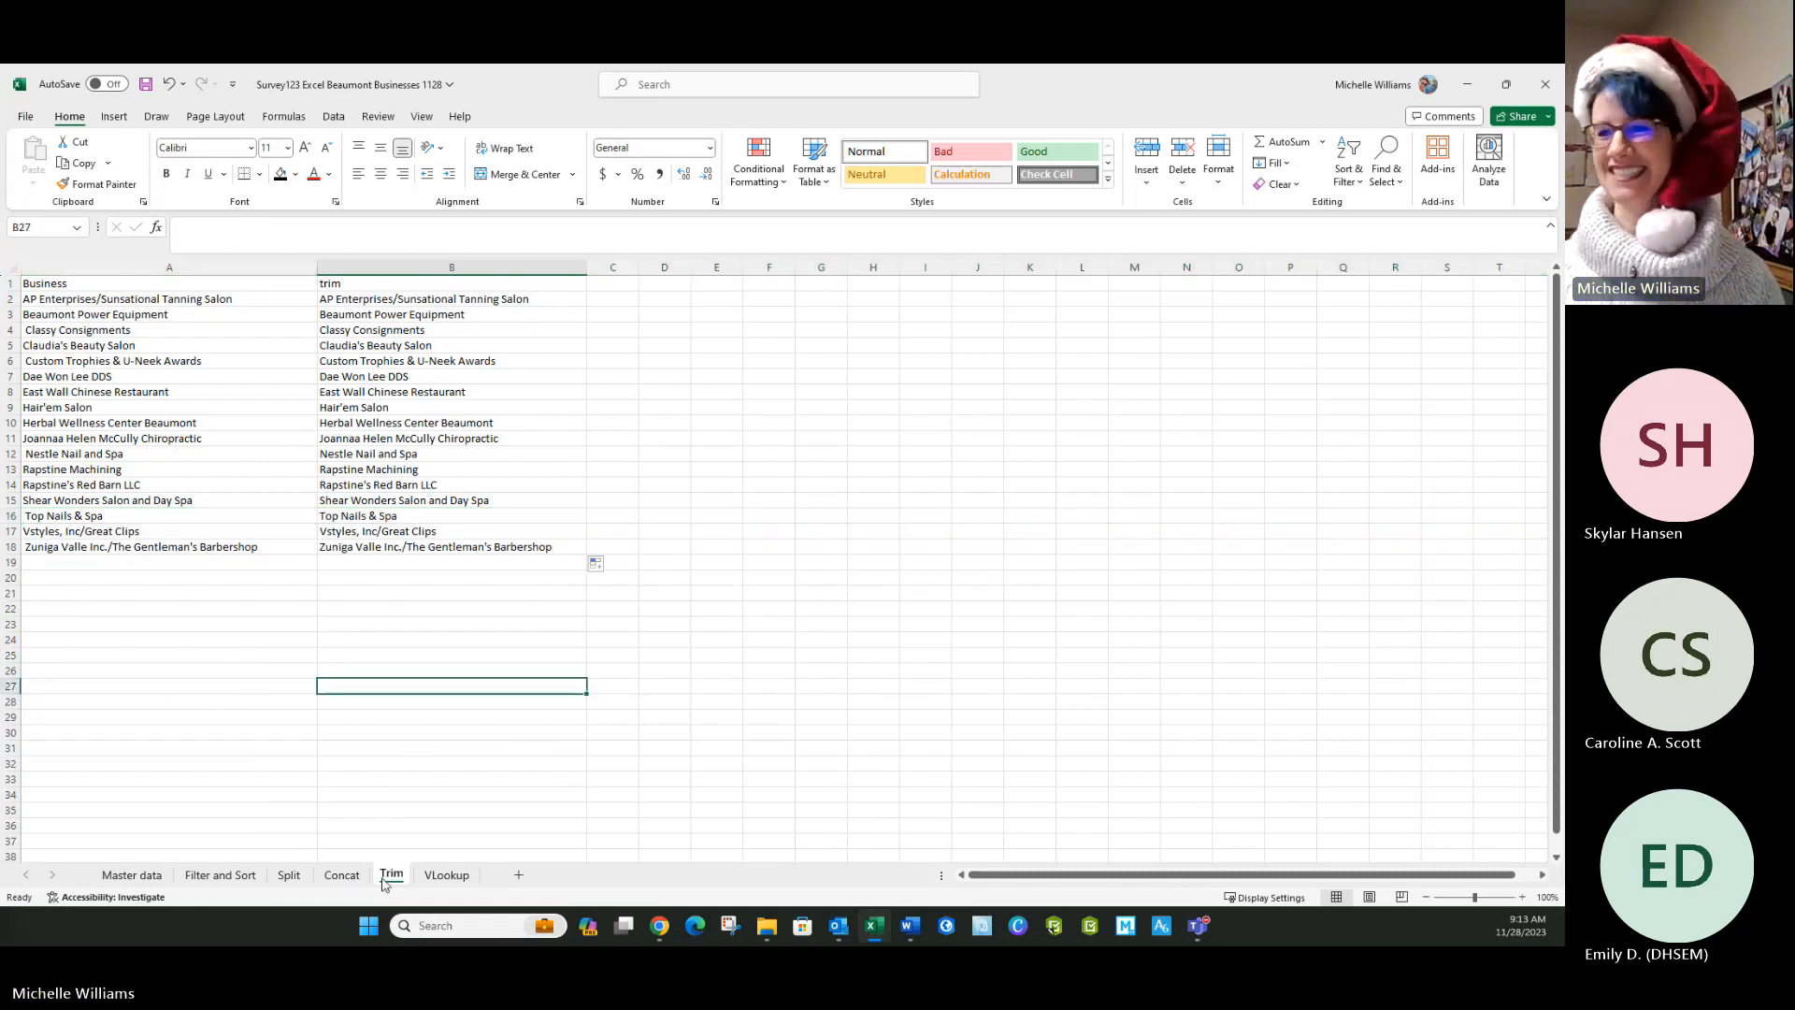
# View the VLookup sheet's columns, and delete rows 16 to 18 from the Master data sheet.
pyautogui.click(449, 874)
pyautogui.click(110, 703)
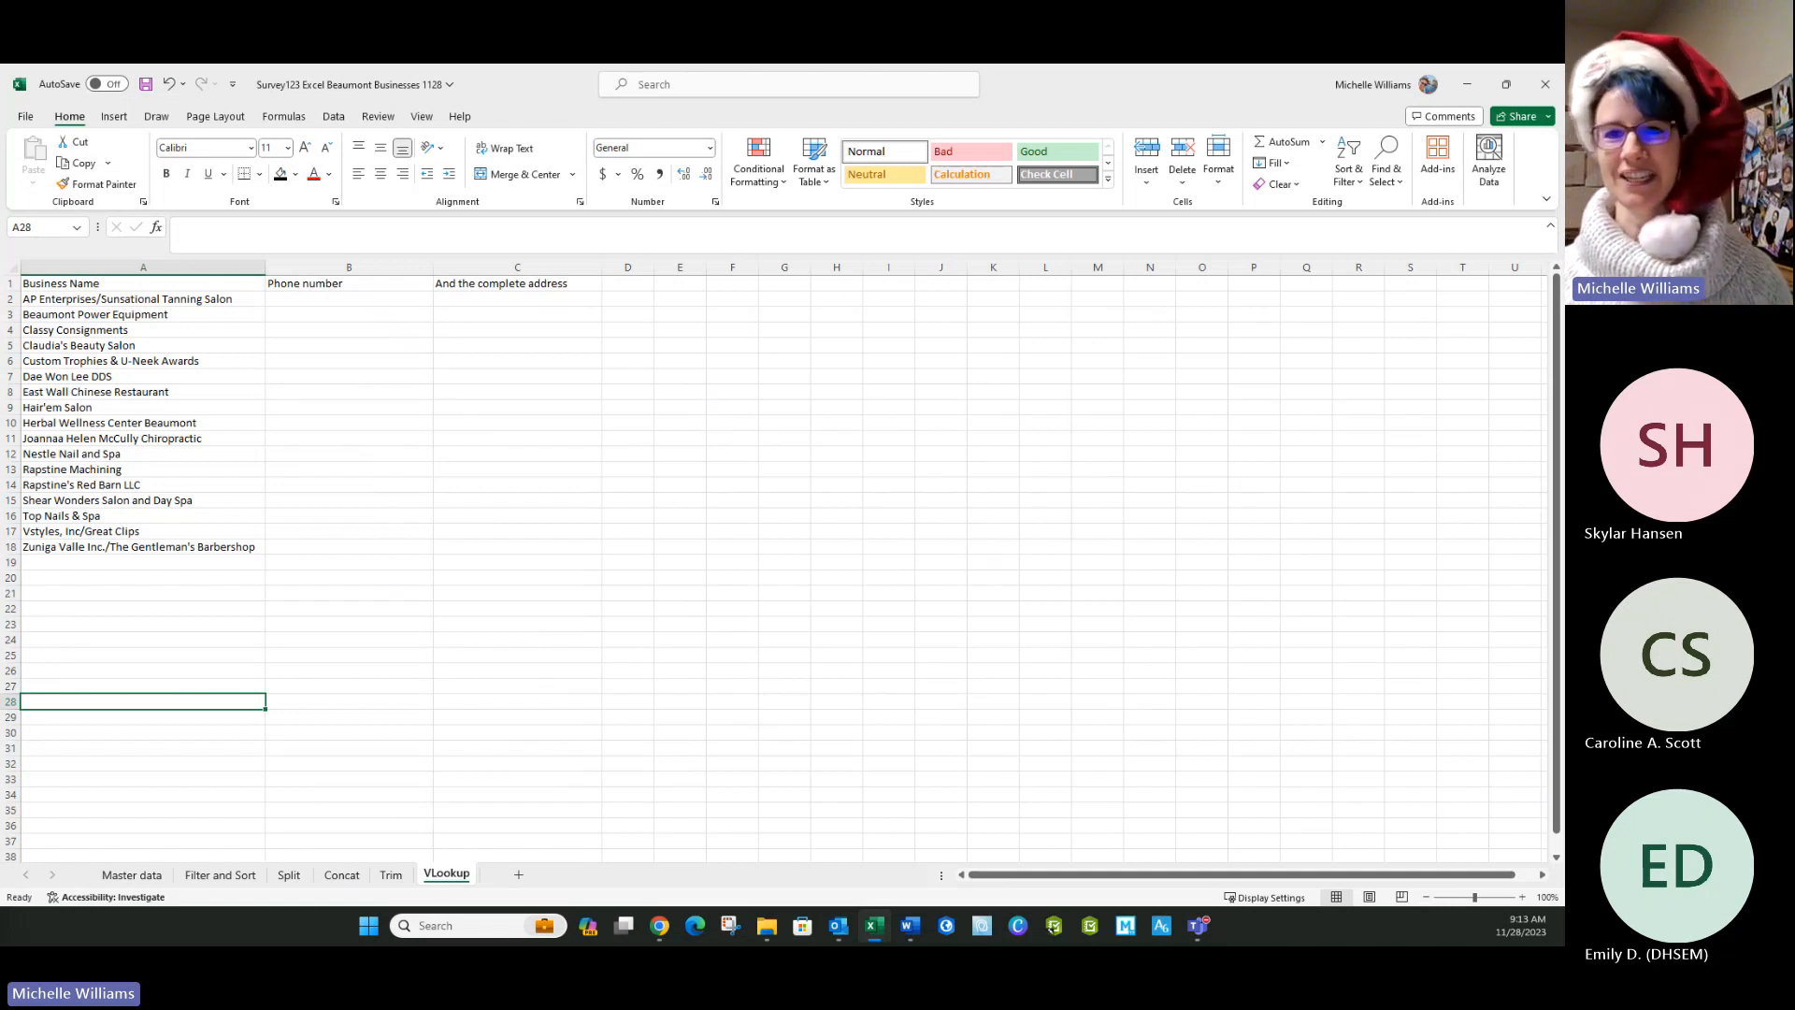
pyautogui.click(441, 440)
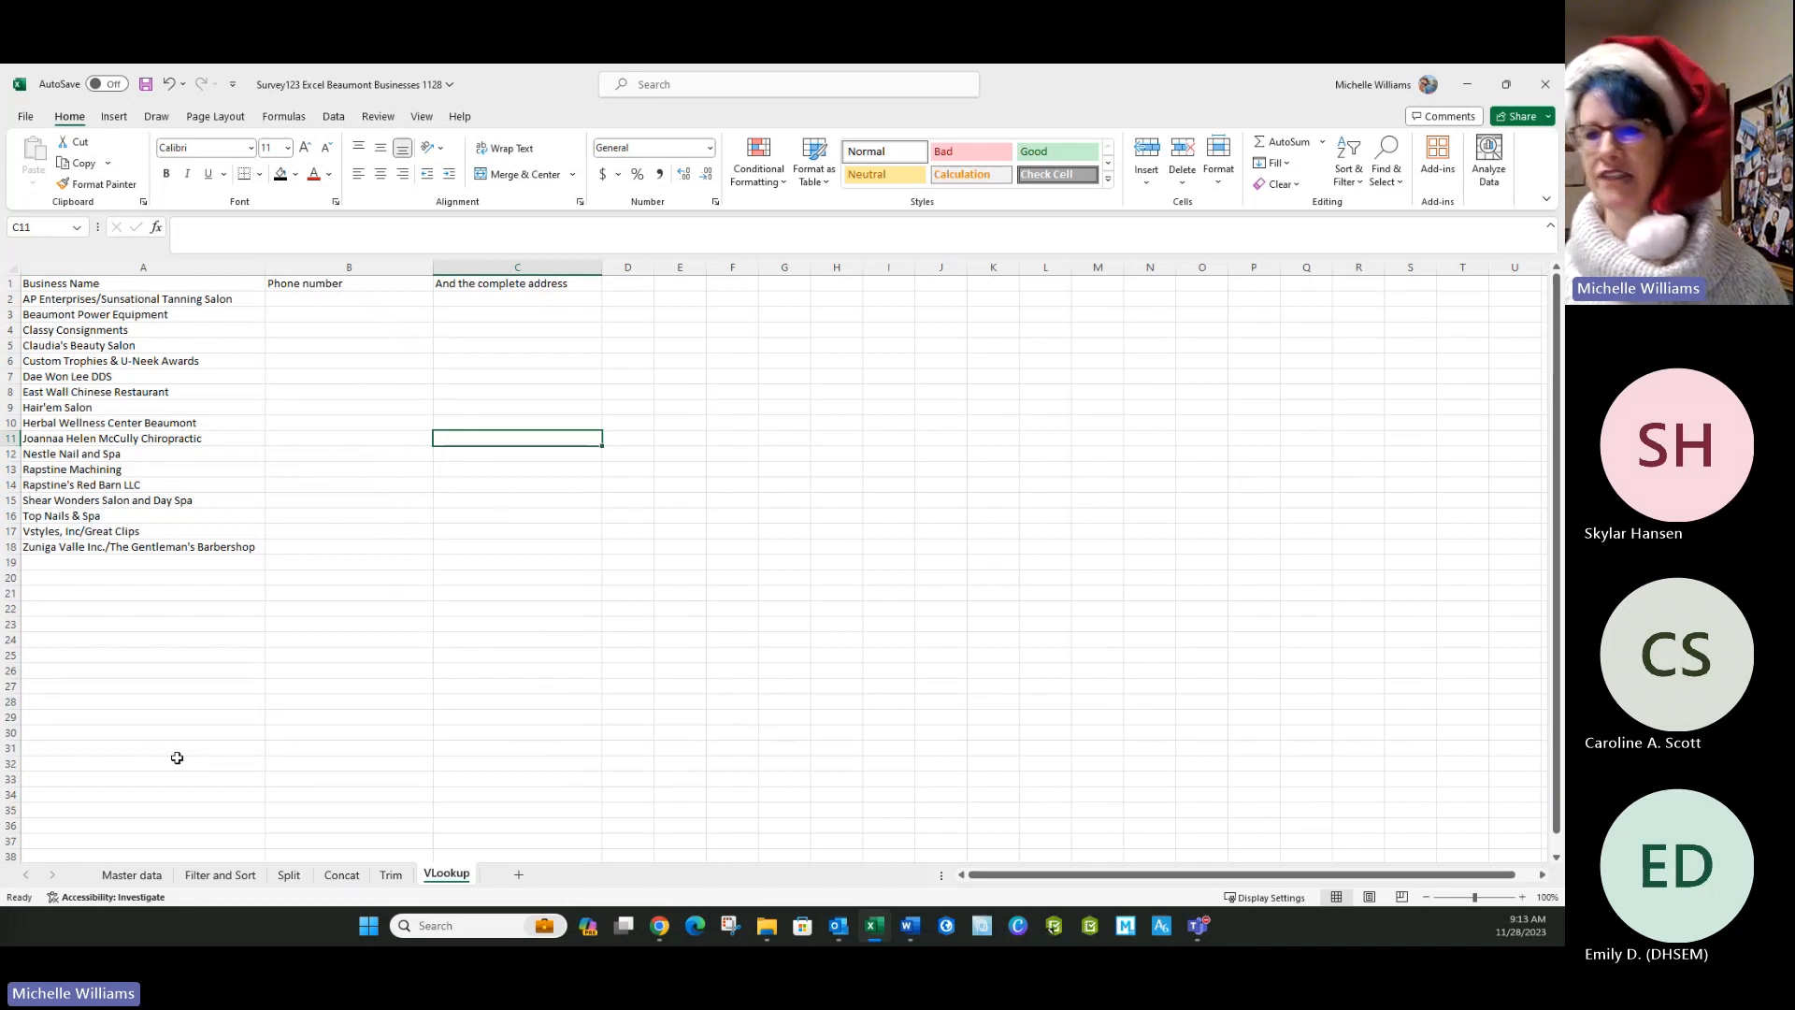
pyautogui.click(121, 877)
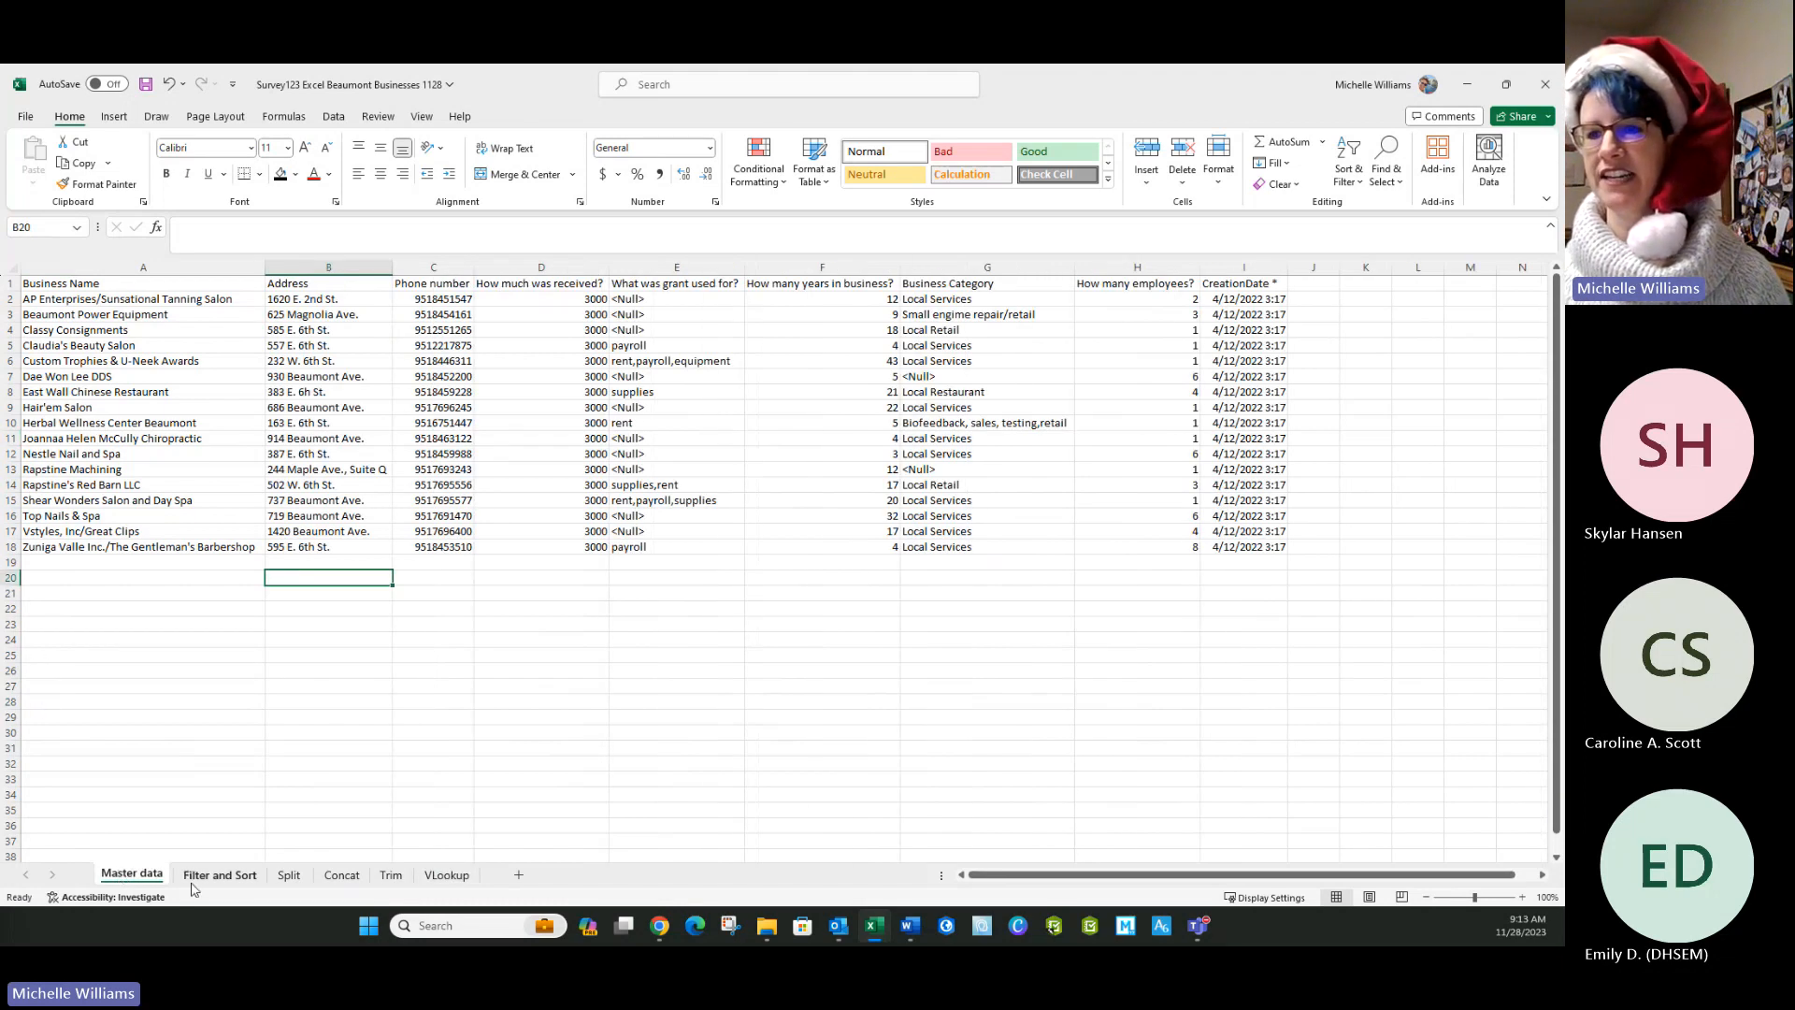
pyautogui.click(8, 516)
pyautogui.rightClick(10, 516)
pyautogui.click(361, 689)
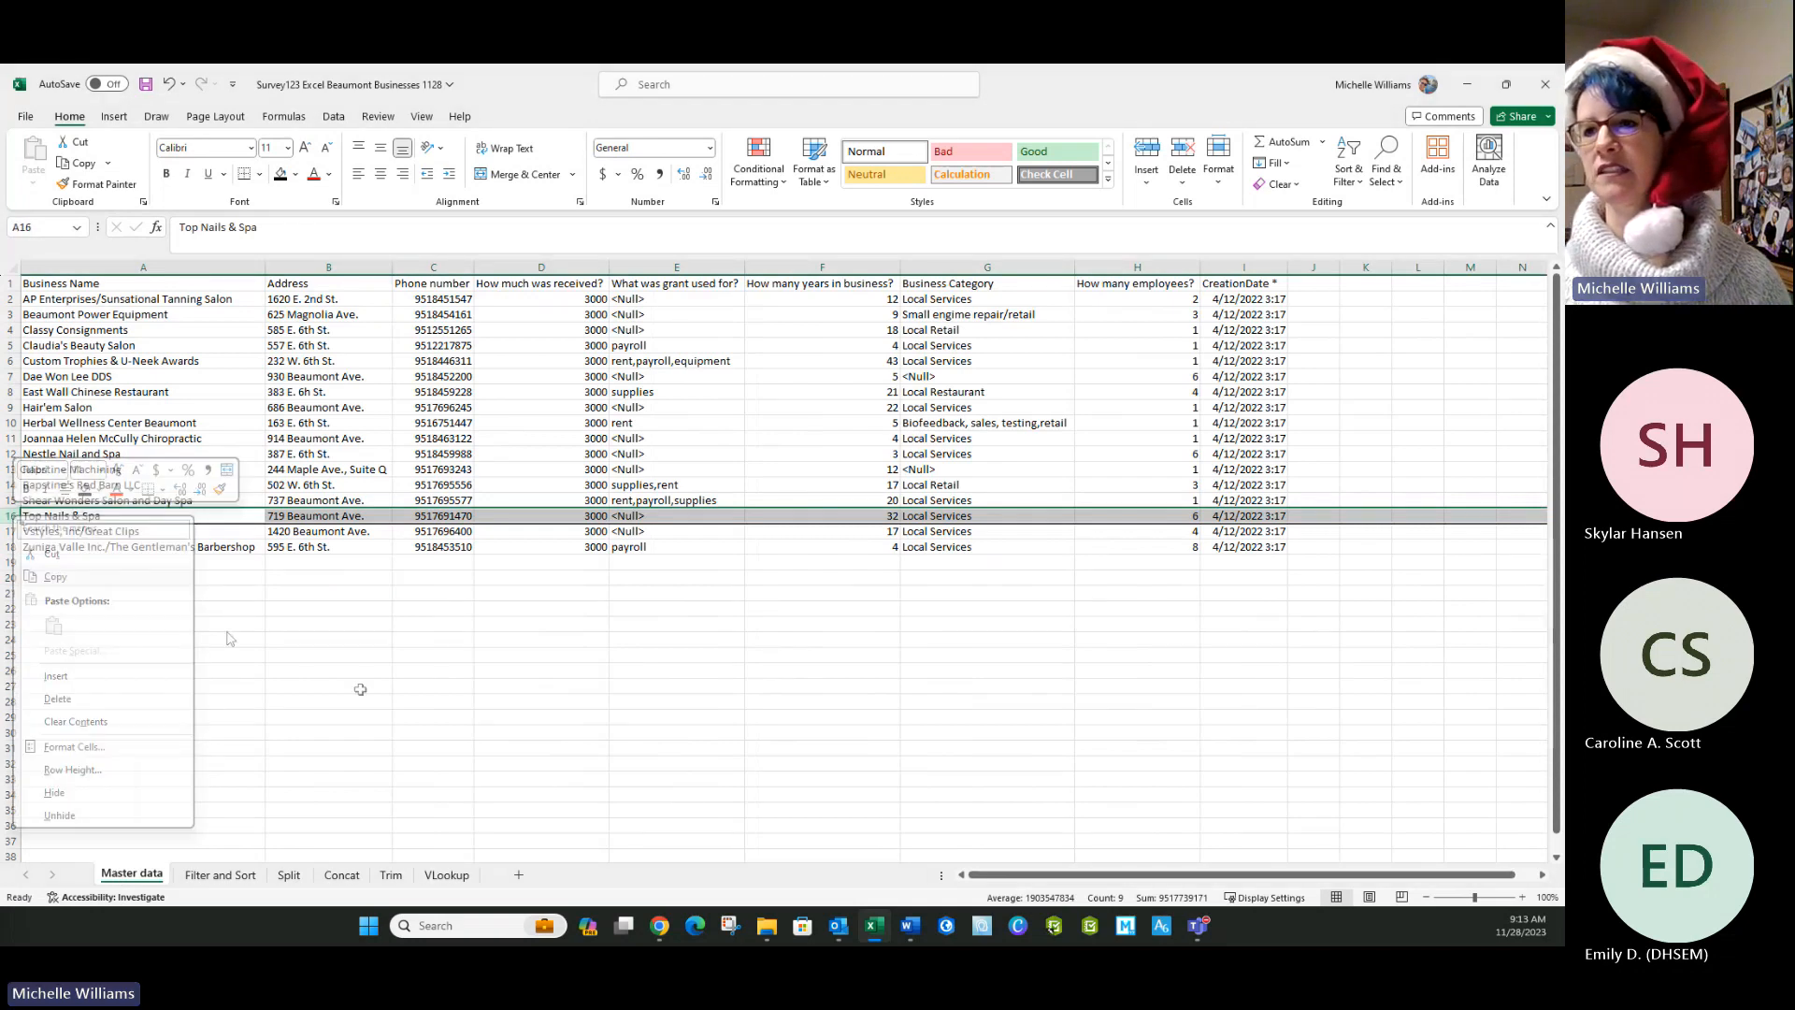
pyautogui.moveTo(10, 516); pyautogui.dragTo(9, 547)
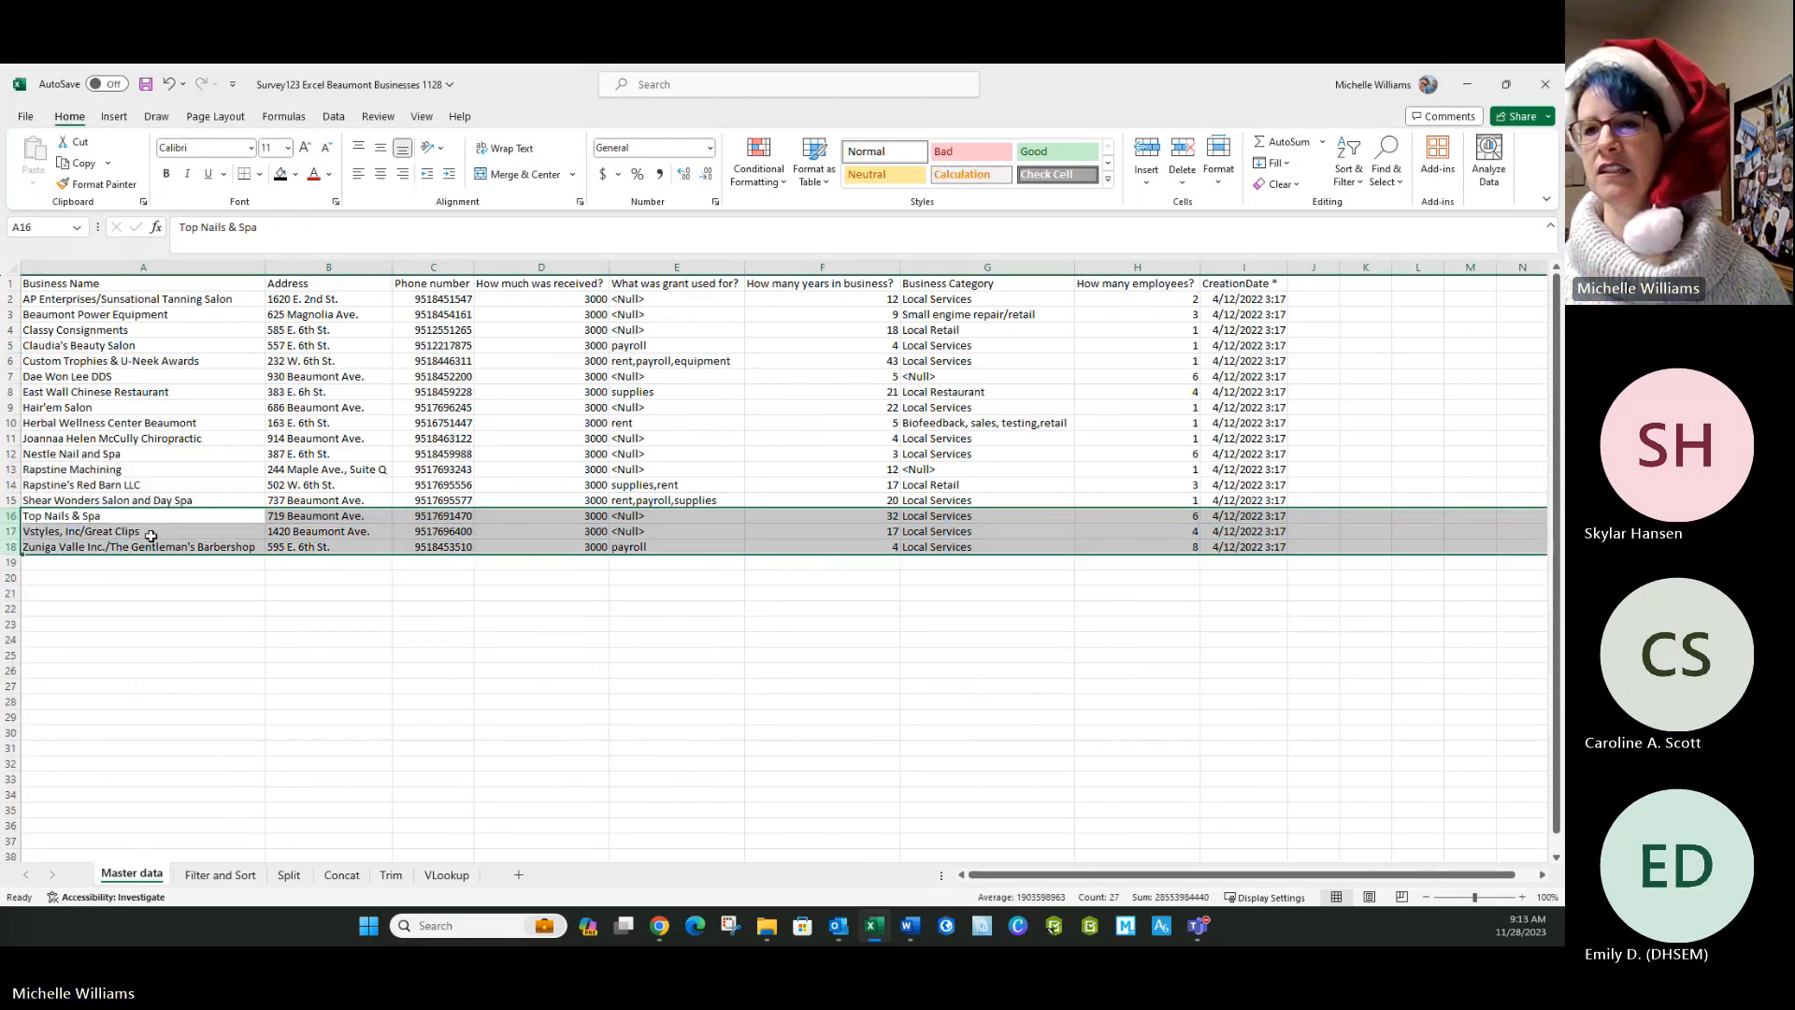
pyautogui.rightClick(156, 542)
pyautogui.click(196, 719)
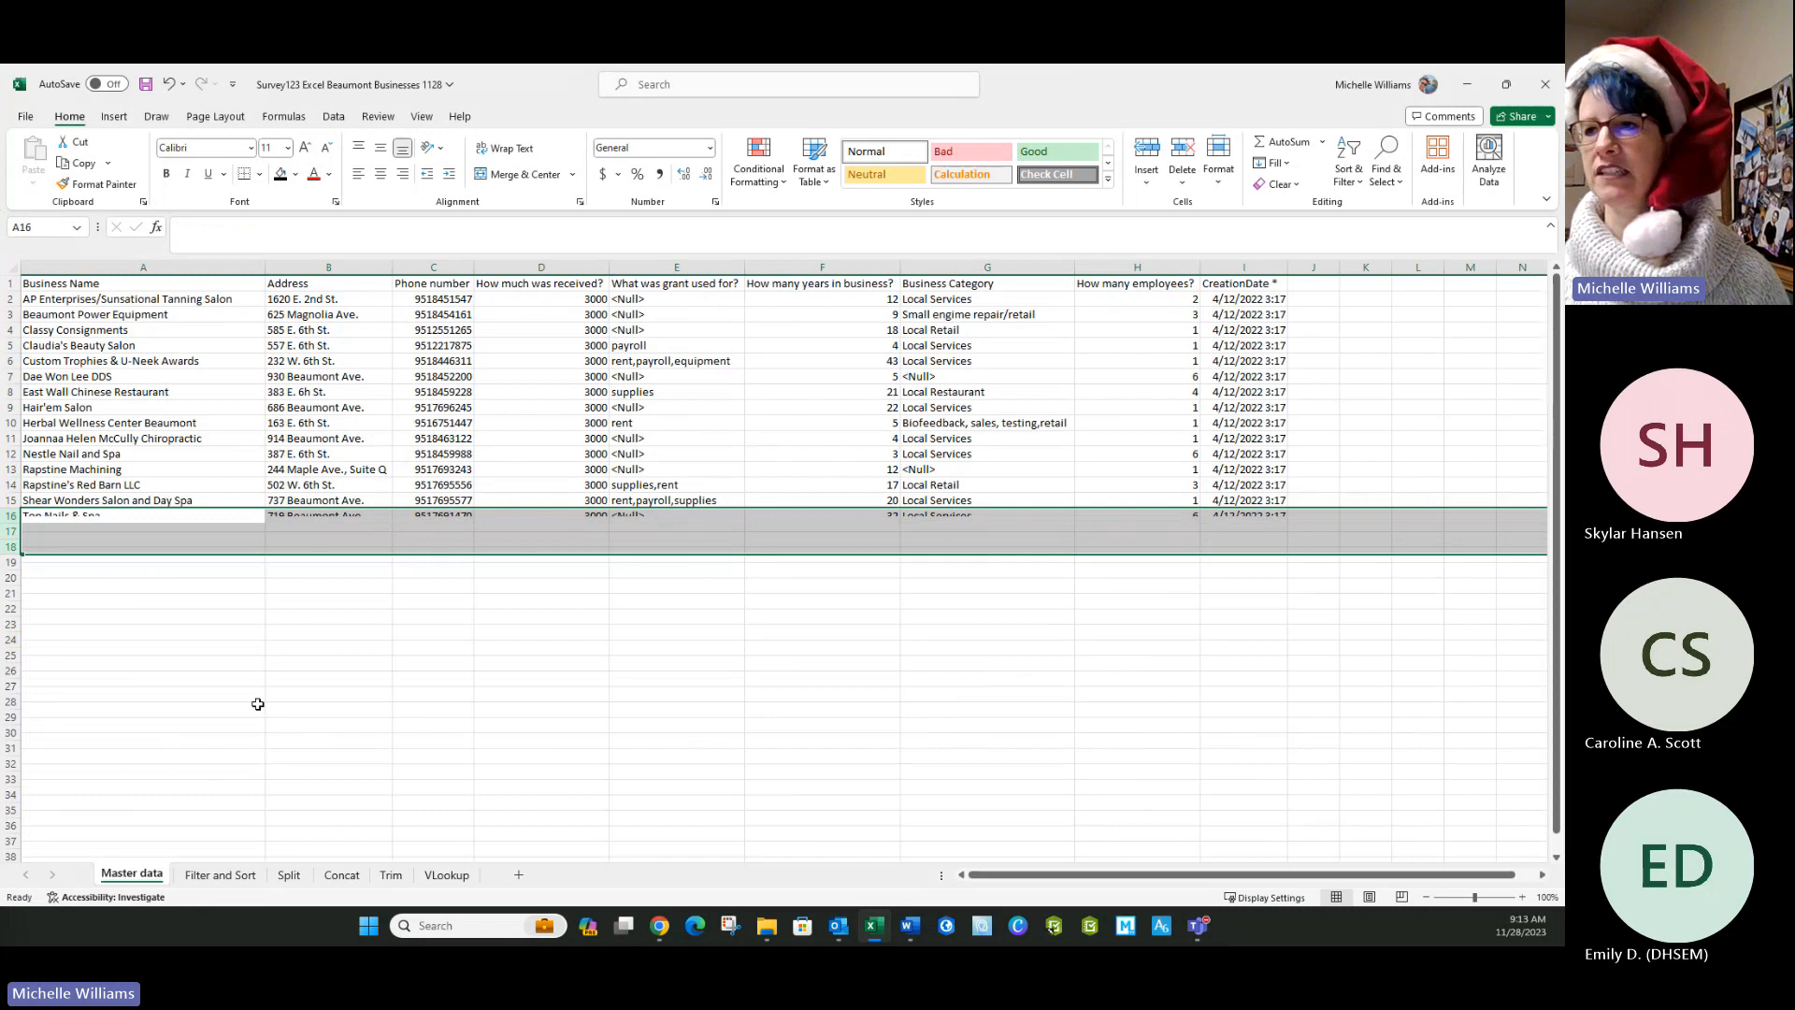
# On the VLookup sheet, insert a VLOOKUP function in B2 with the business name in A2 as the lookup value.
pyautogui.click(445, 875)
pyautogui.click(136, 690)
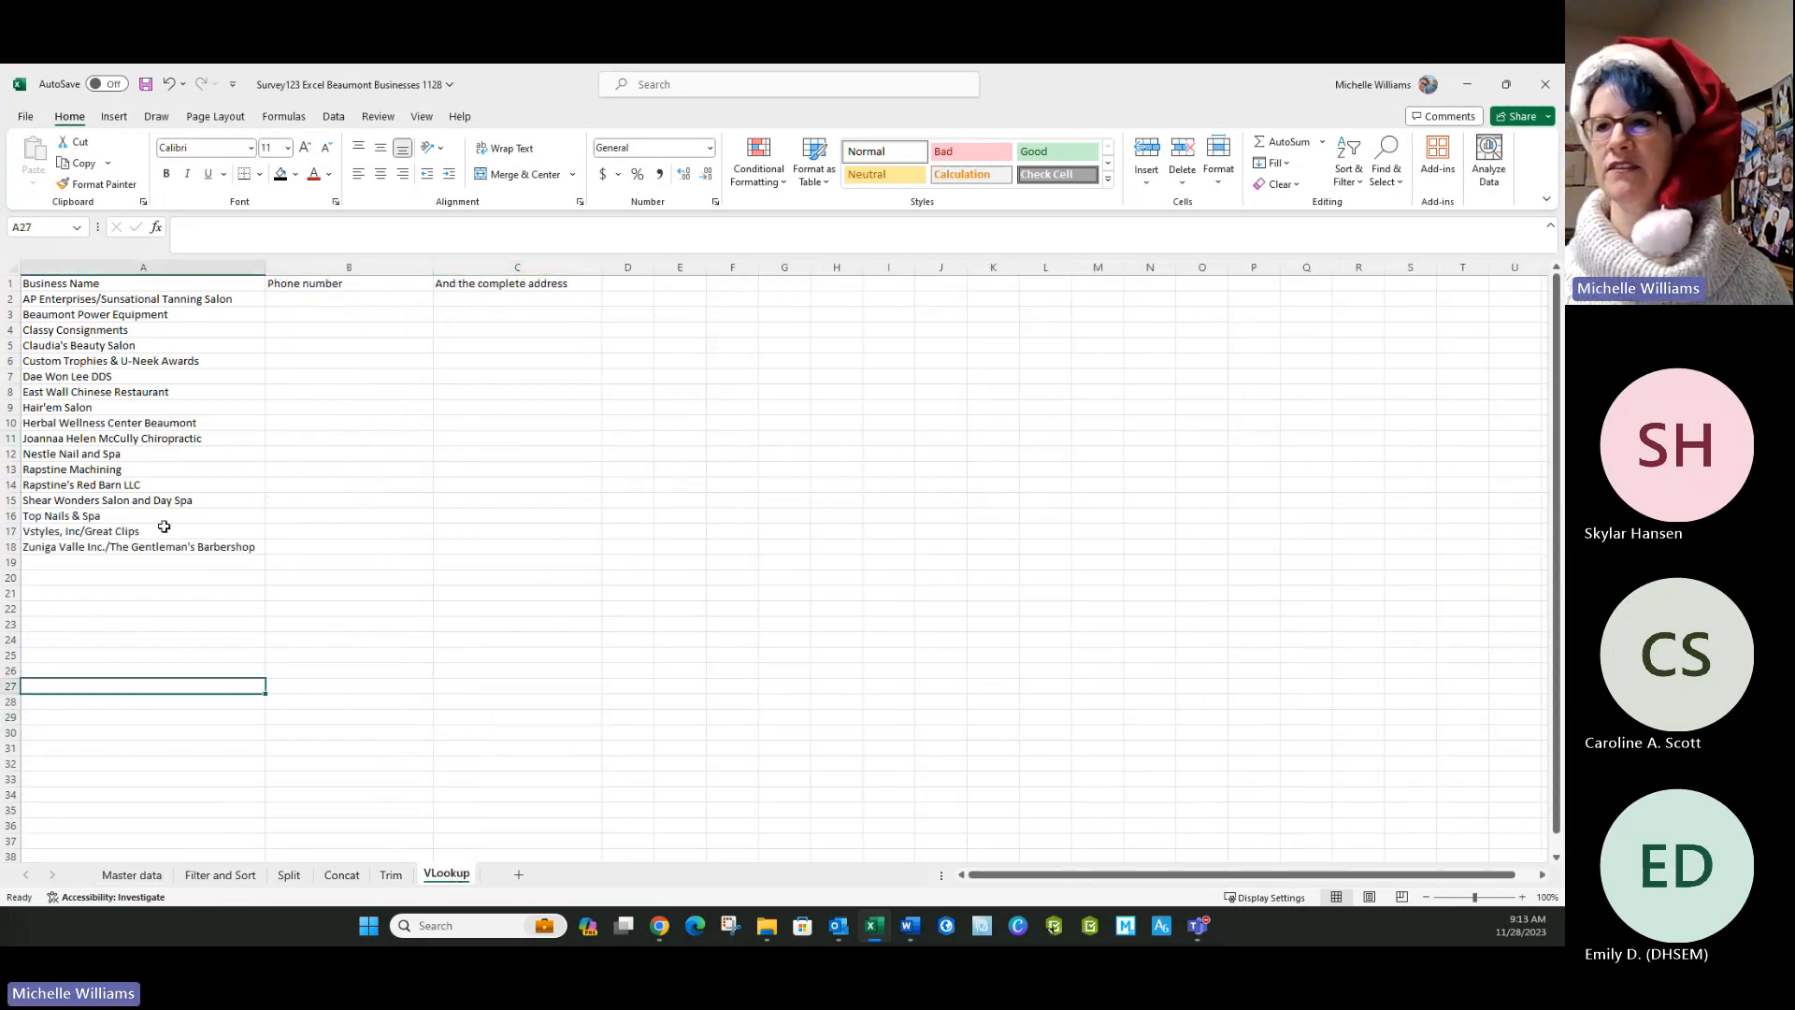
pyautogui.click(317, 295)
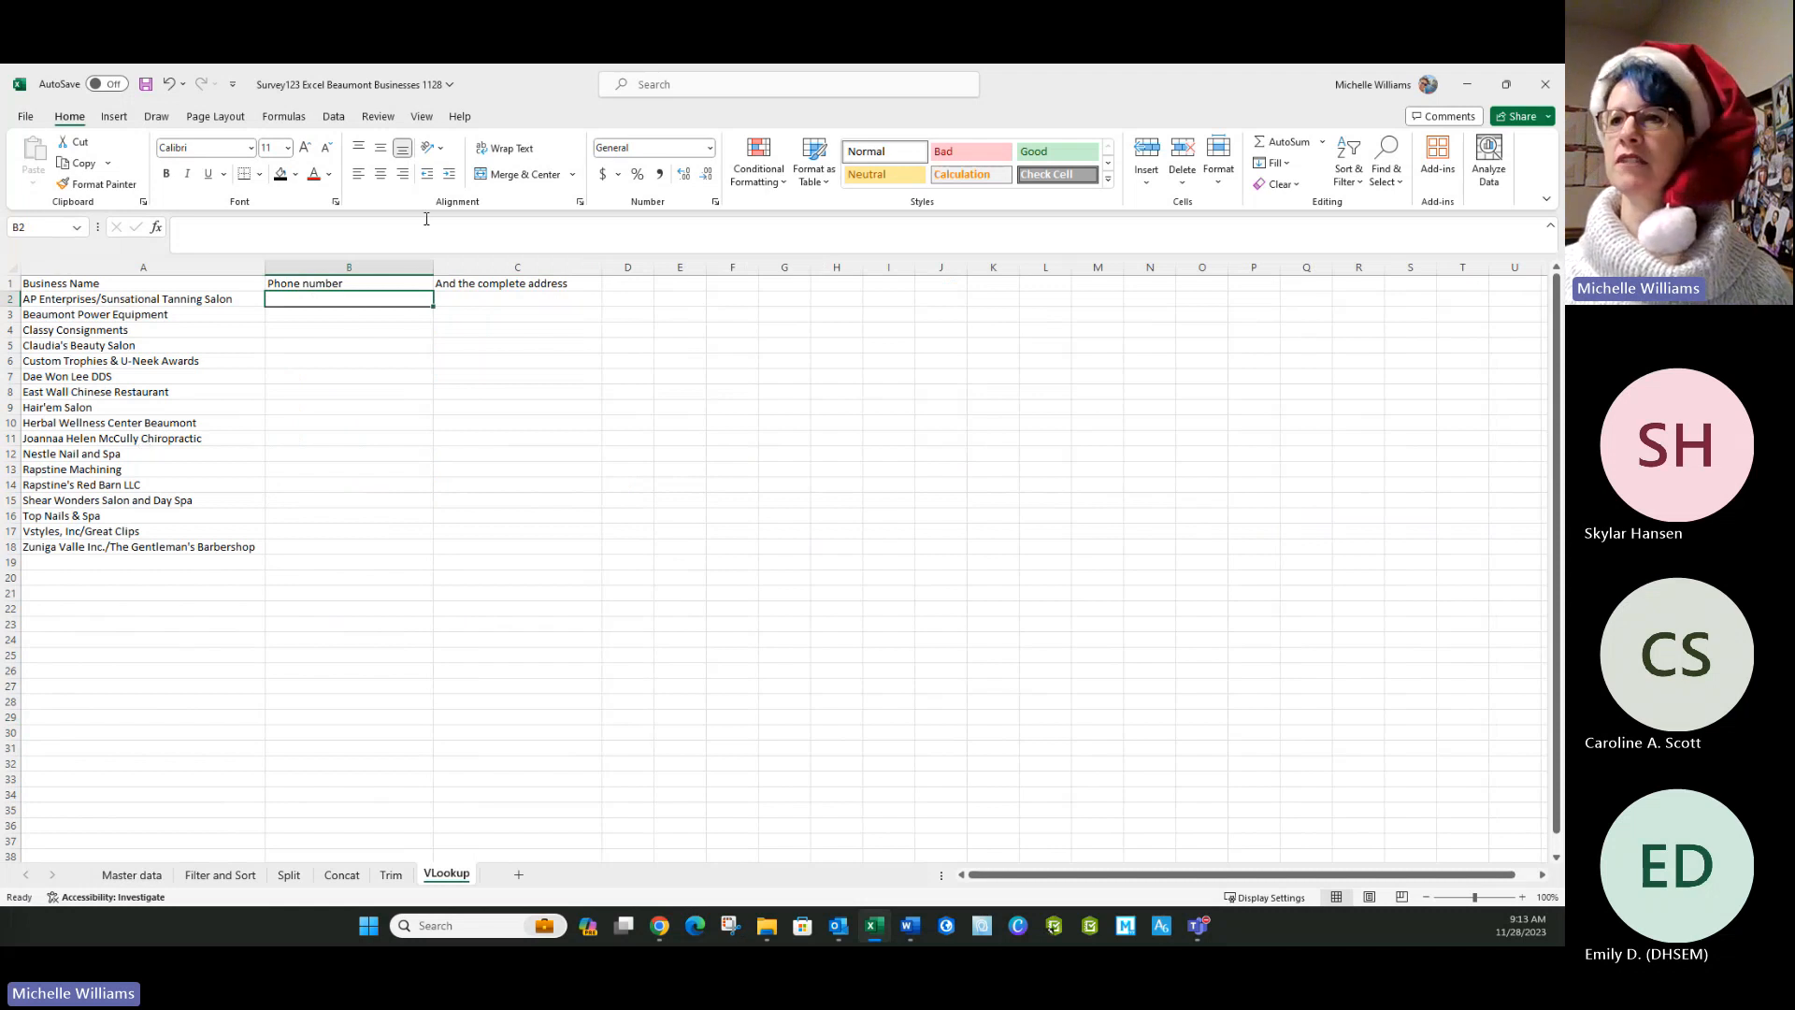
pyautogui.click(156, 227)
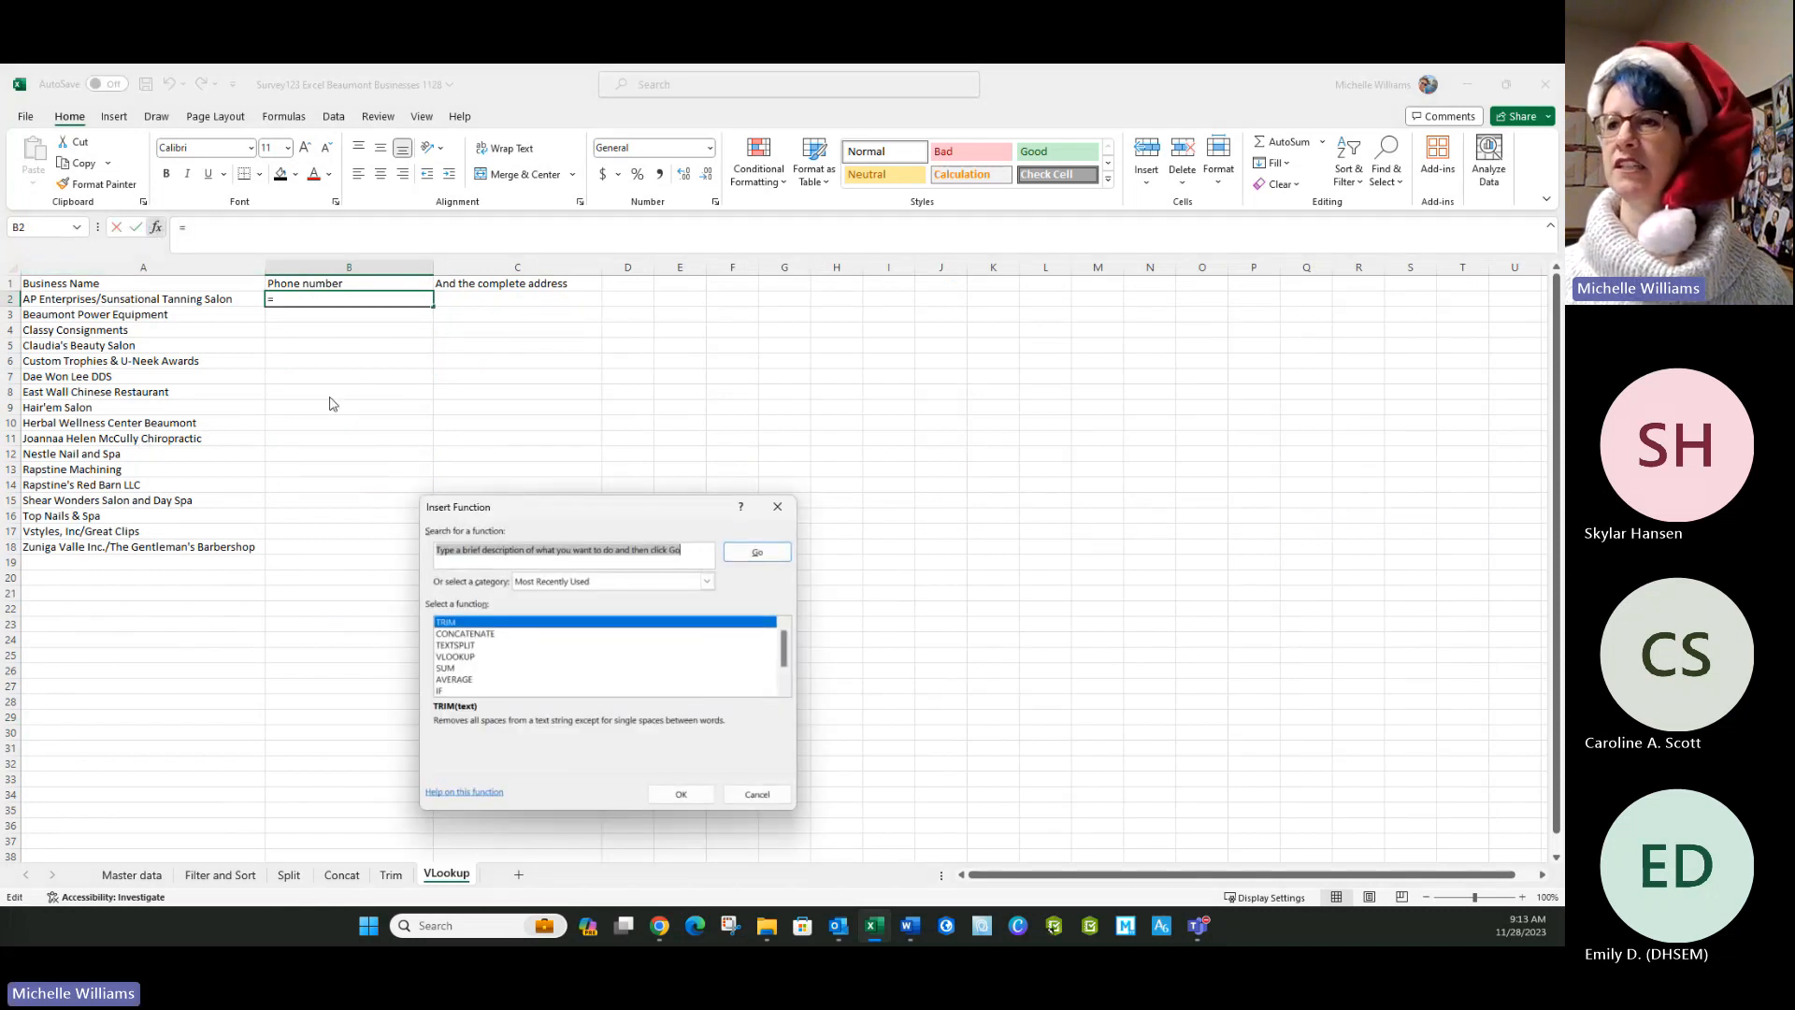
pyautogui.doubleClick(455, 656)
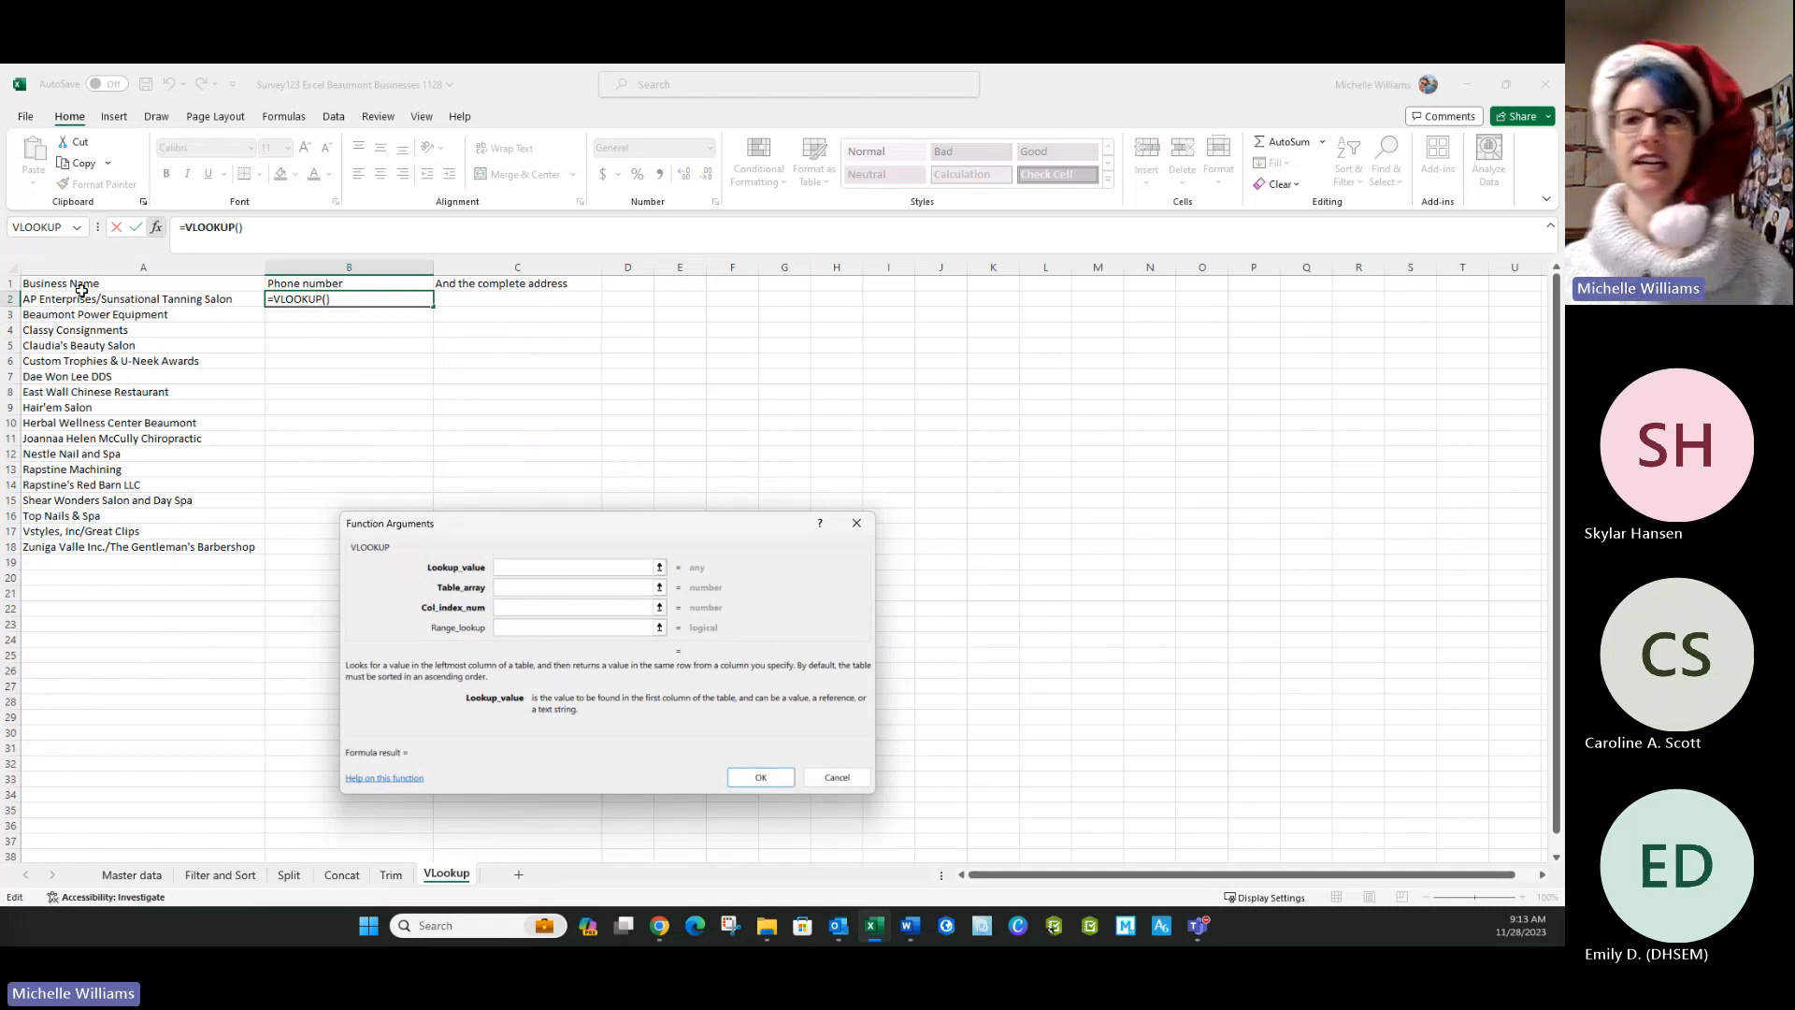
pyautogui.click(127, 300)
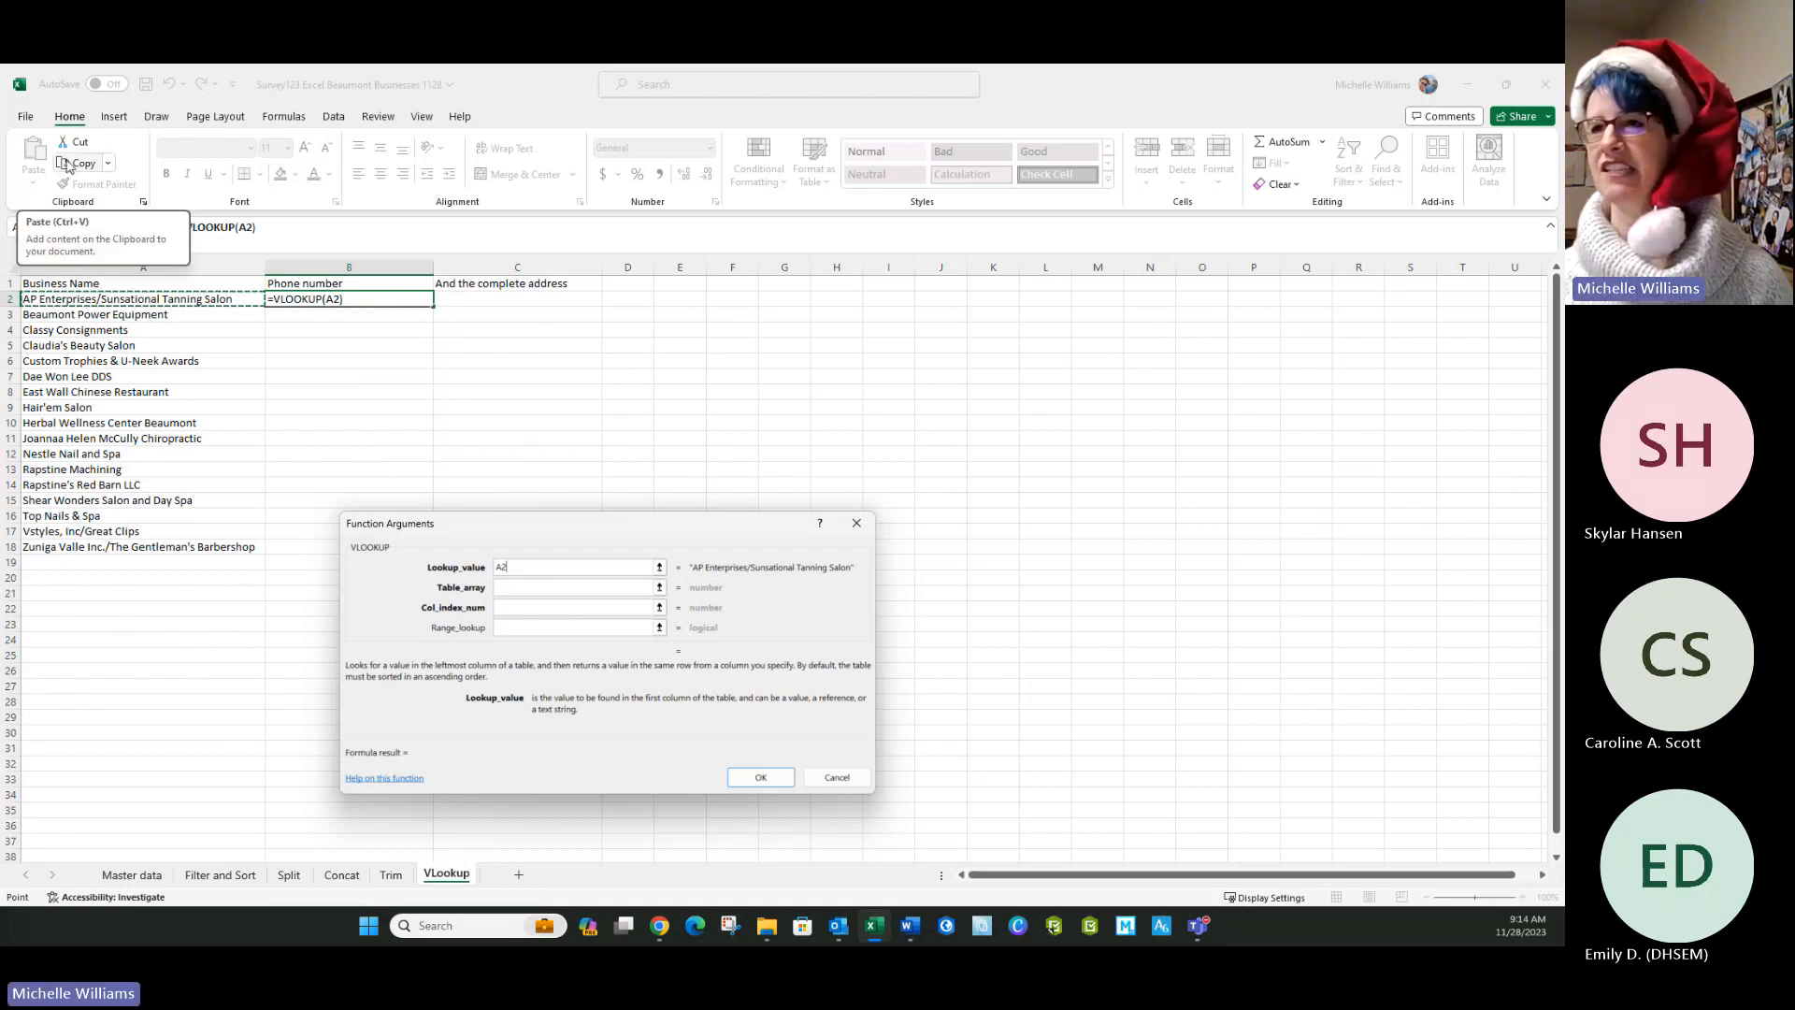
# Complete the phone number lookup with columns A:C of the Master data sheet as table array, column index 3 and range lookup FALSE.
pyautogui.click(522, 589)
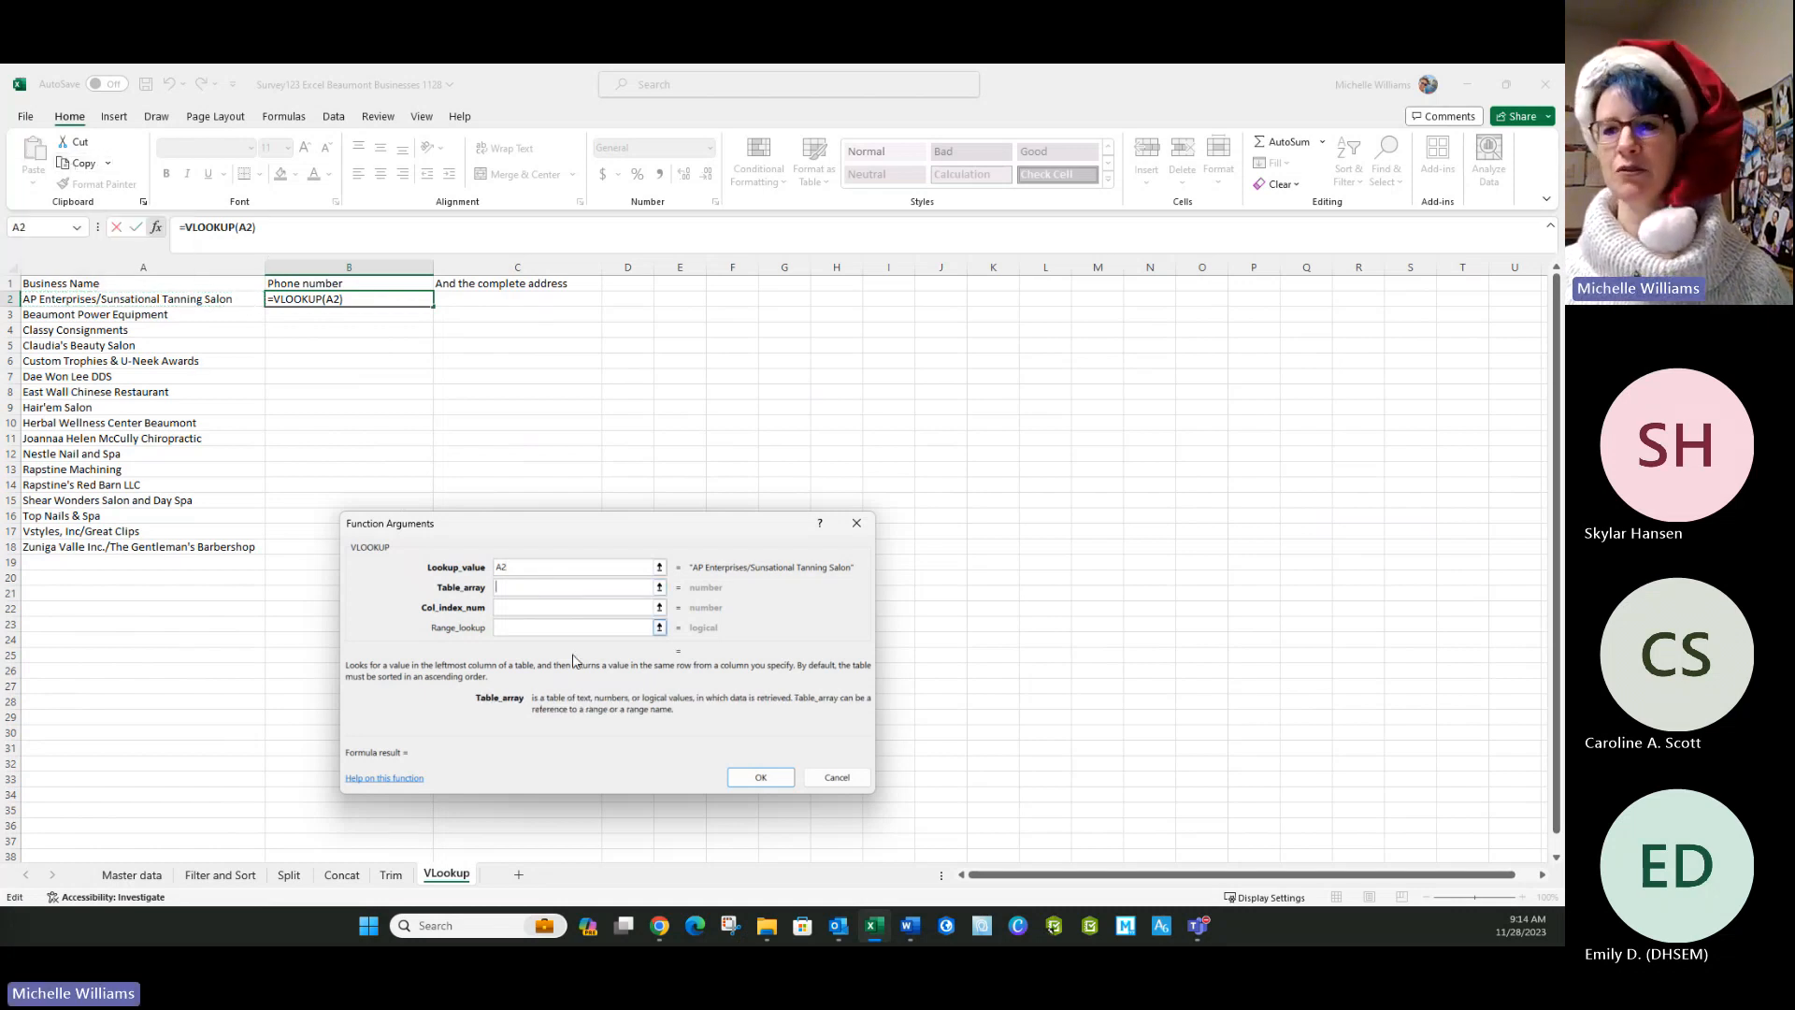
pyautogui.click(119, 876)
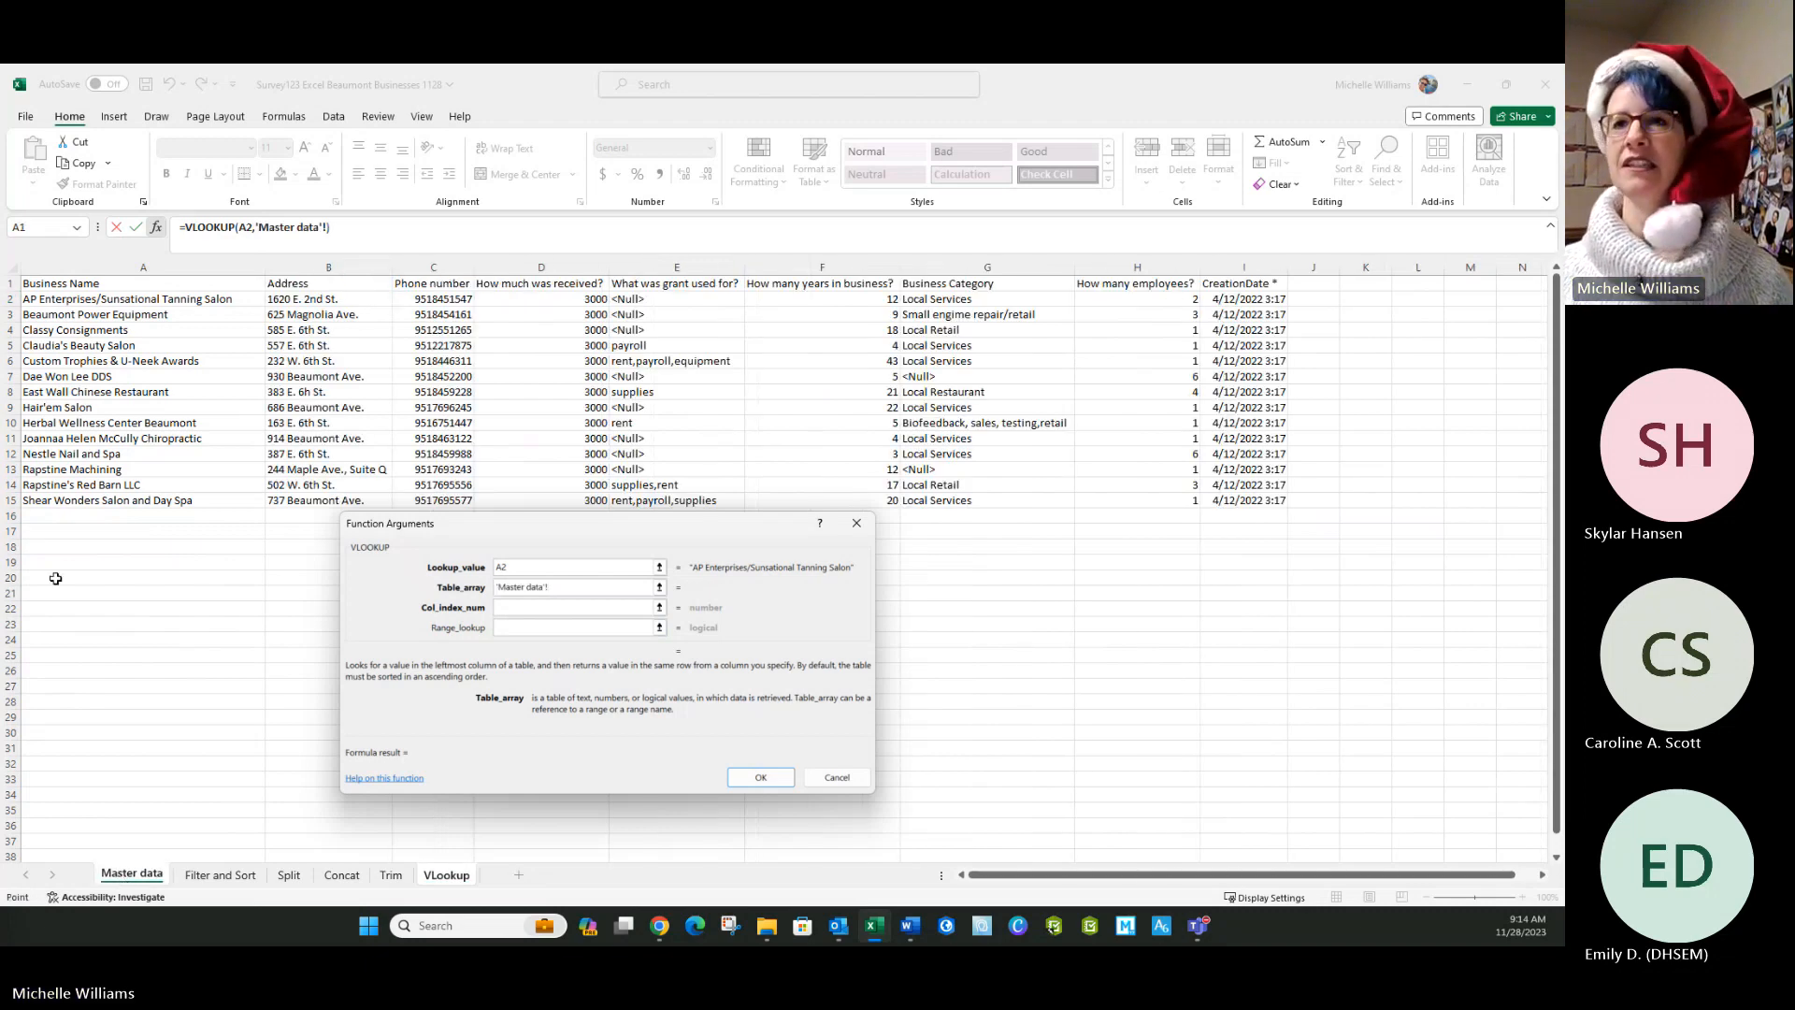
pyautogui.click(81, 265)
pyautogui.moveTo(81, 265); pyautogui.dragTo(453, 265)
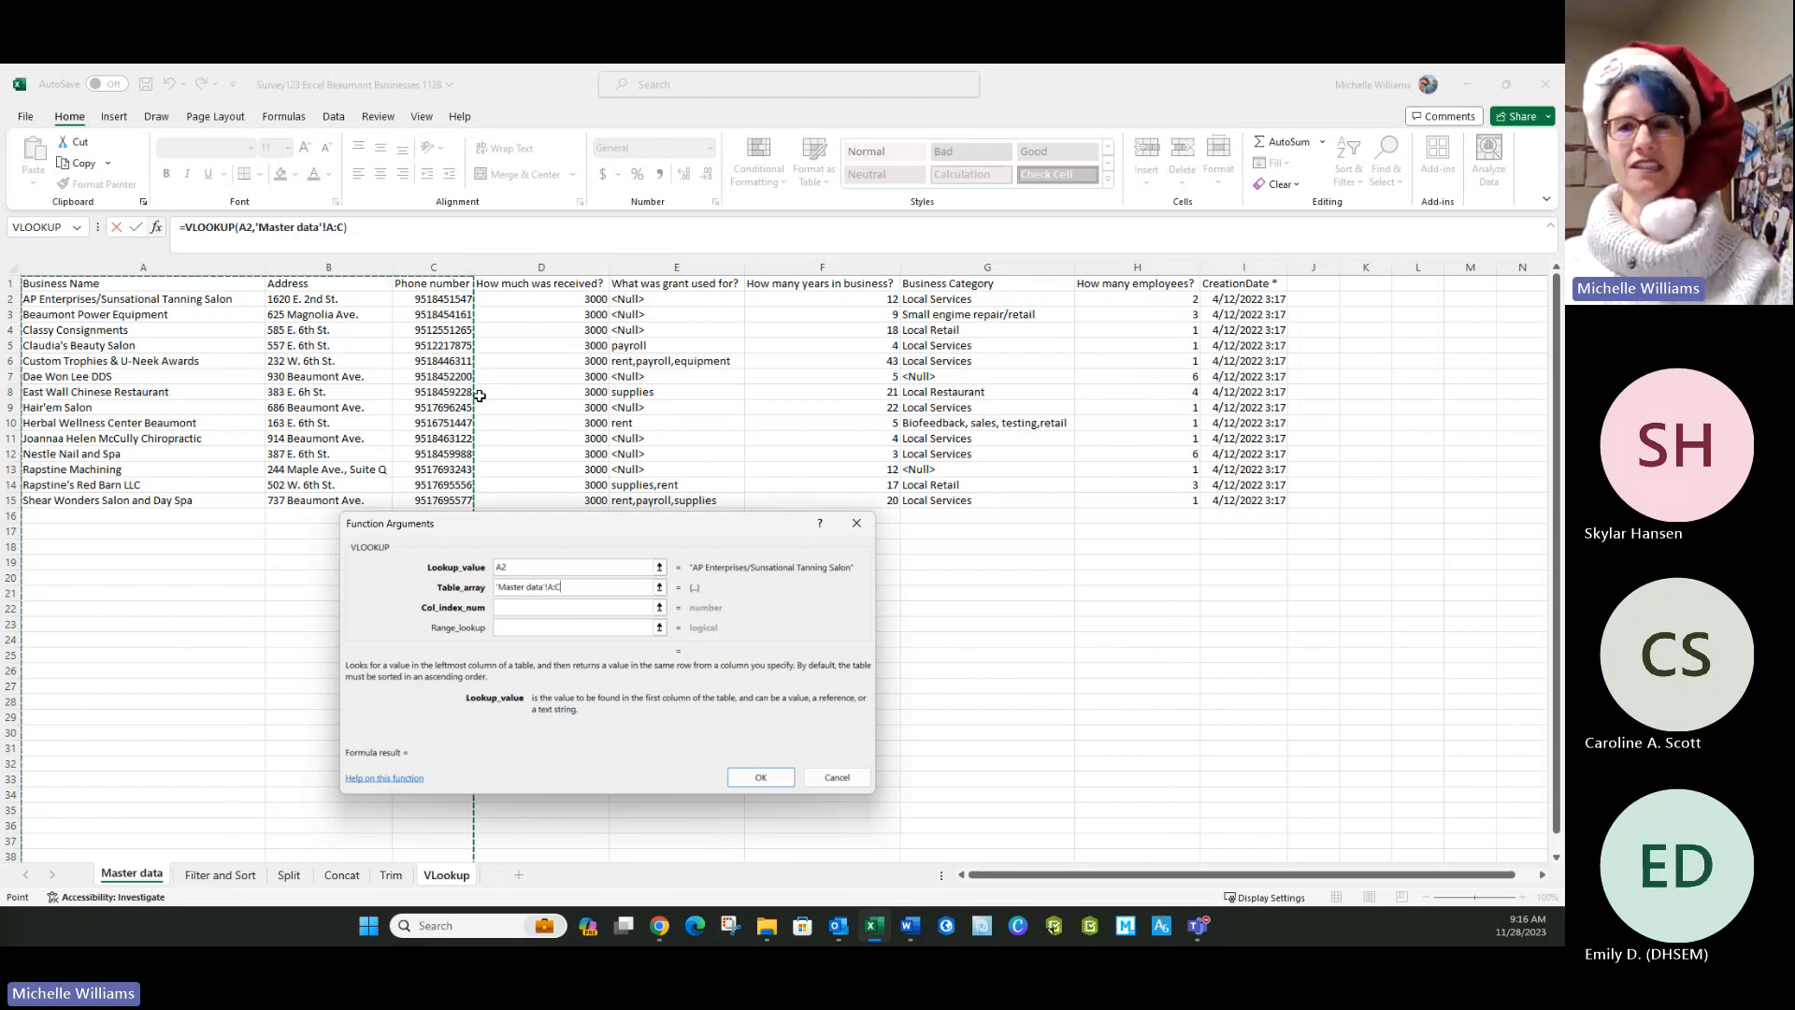
pyautogui.click(509, 607)
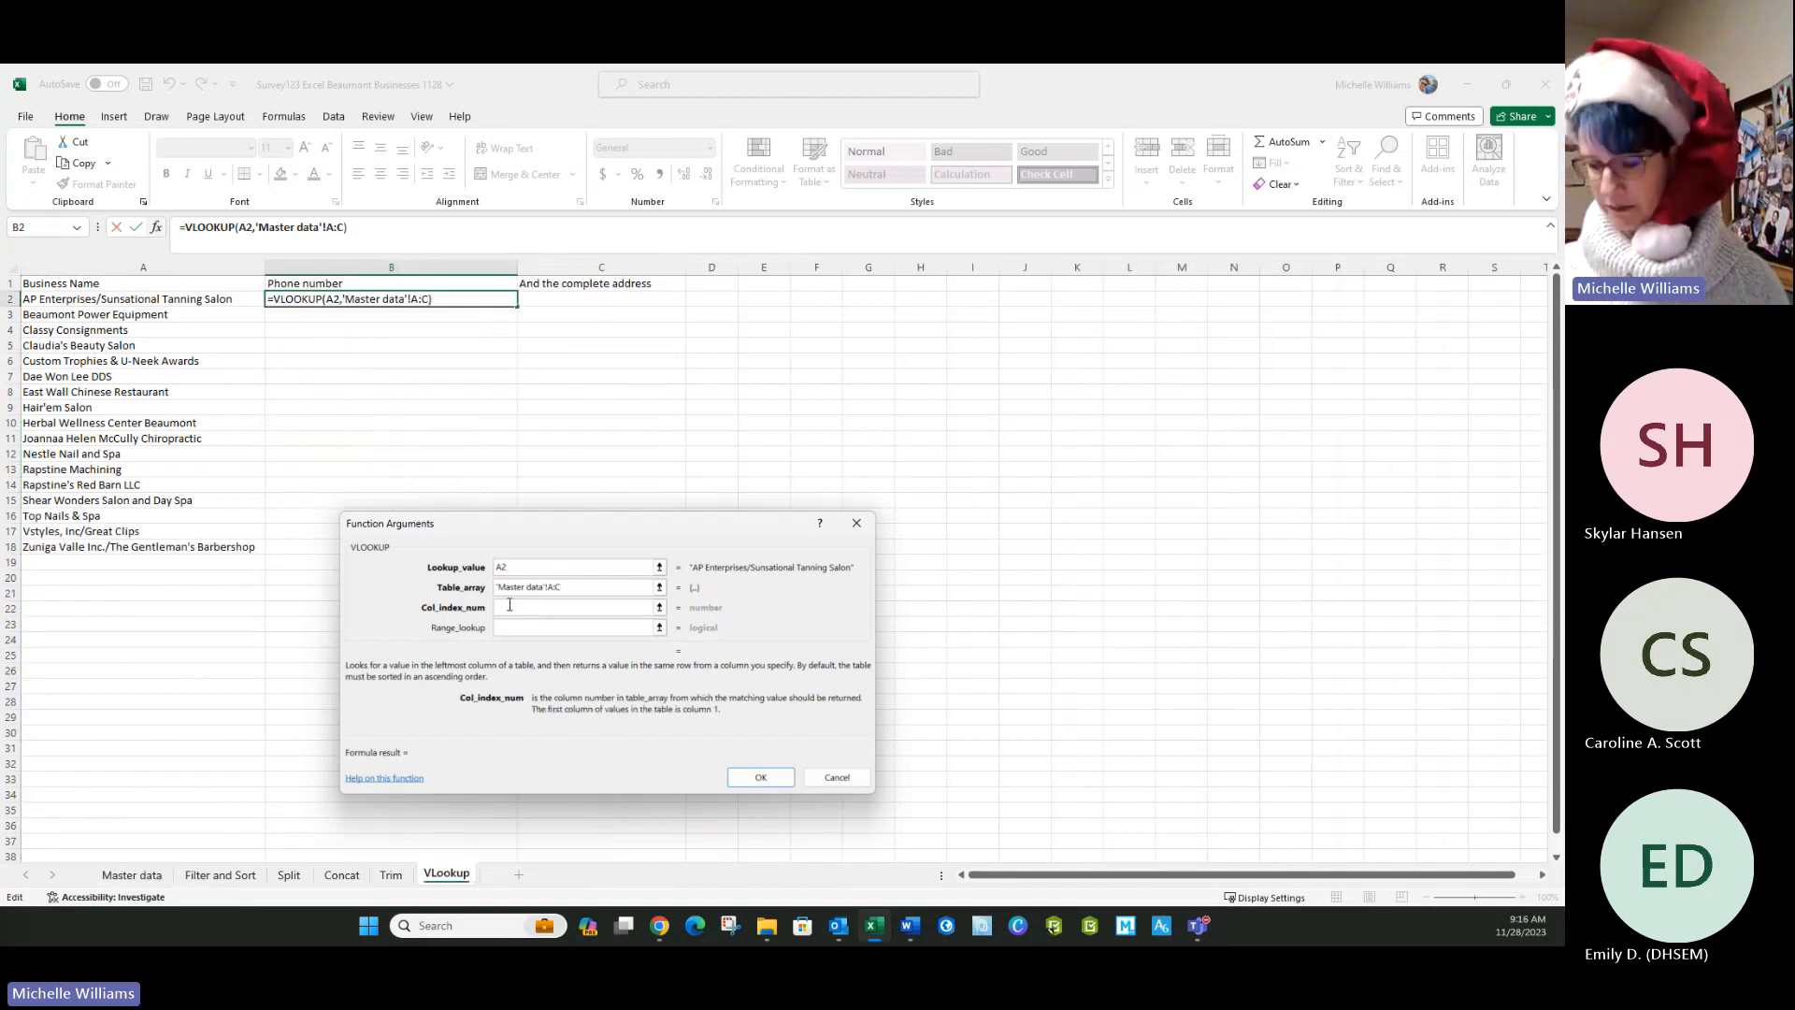
pyautogui.write('3')
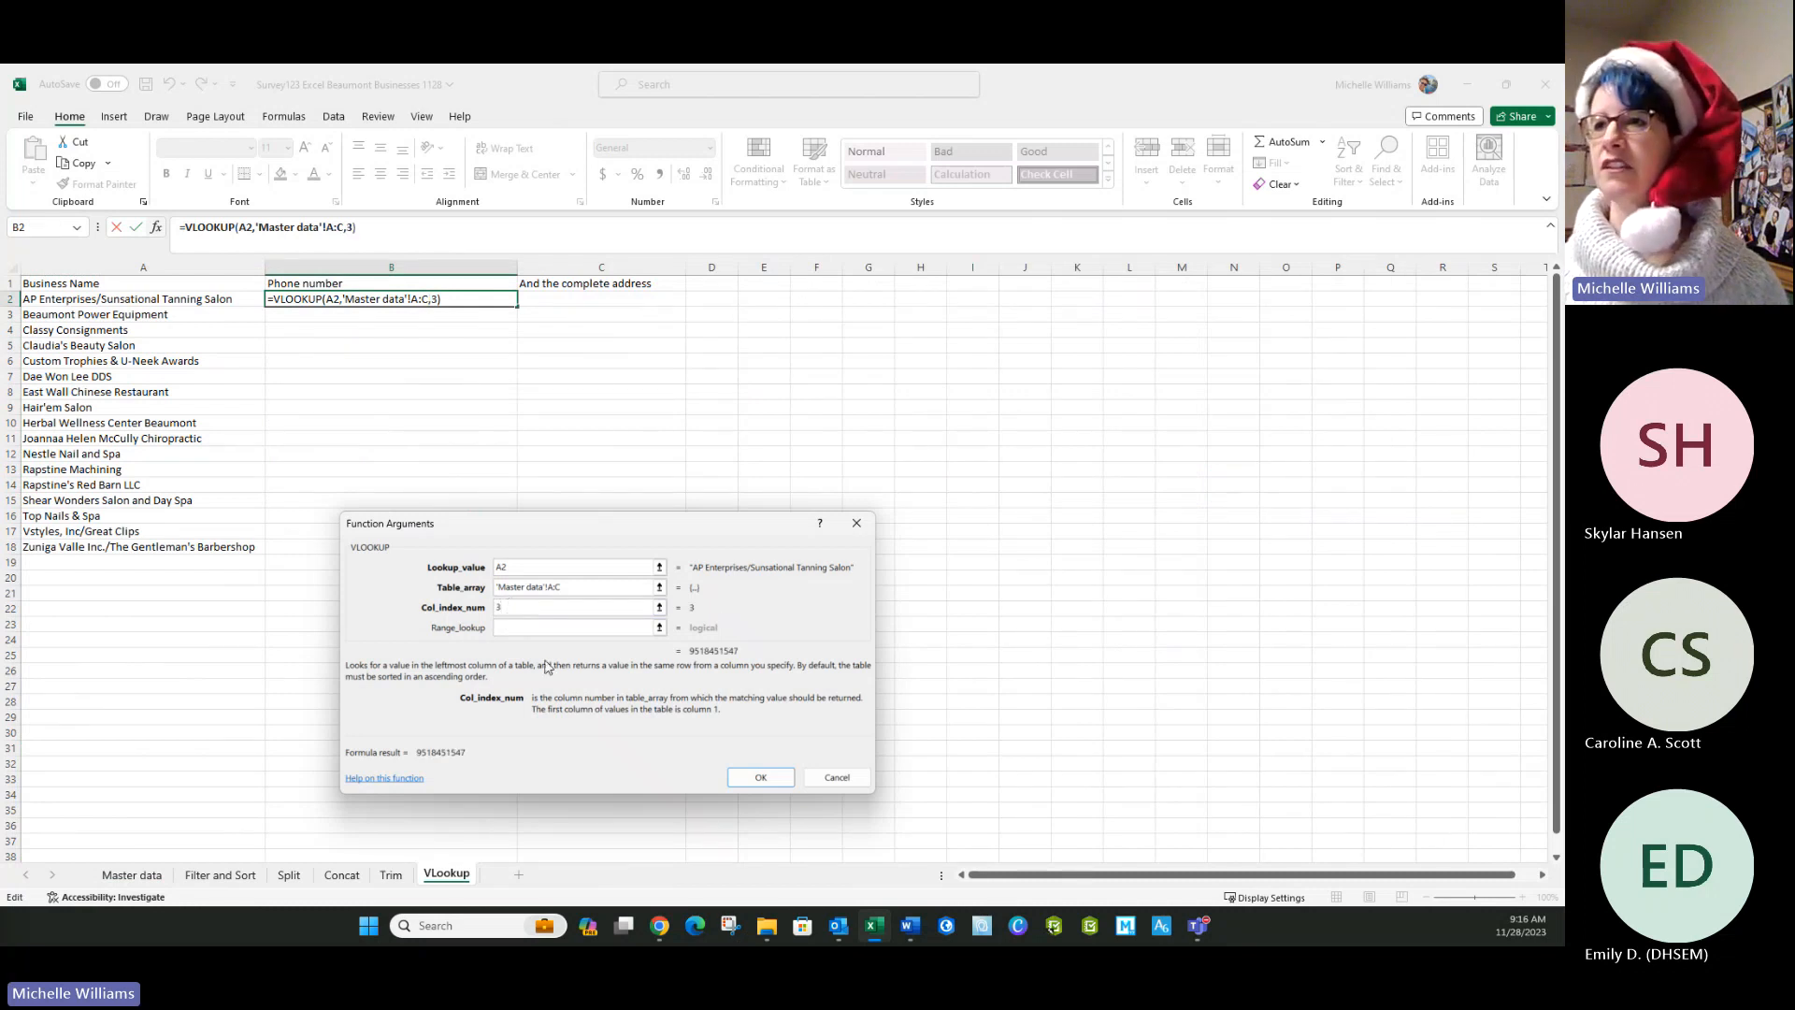
pyautogui.click(512, 628)
pyautogui.write('FALSE')
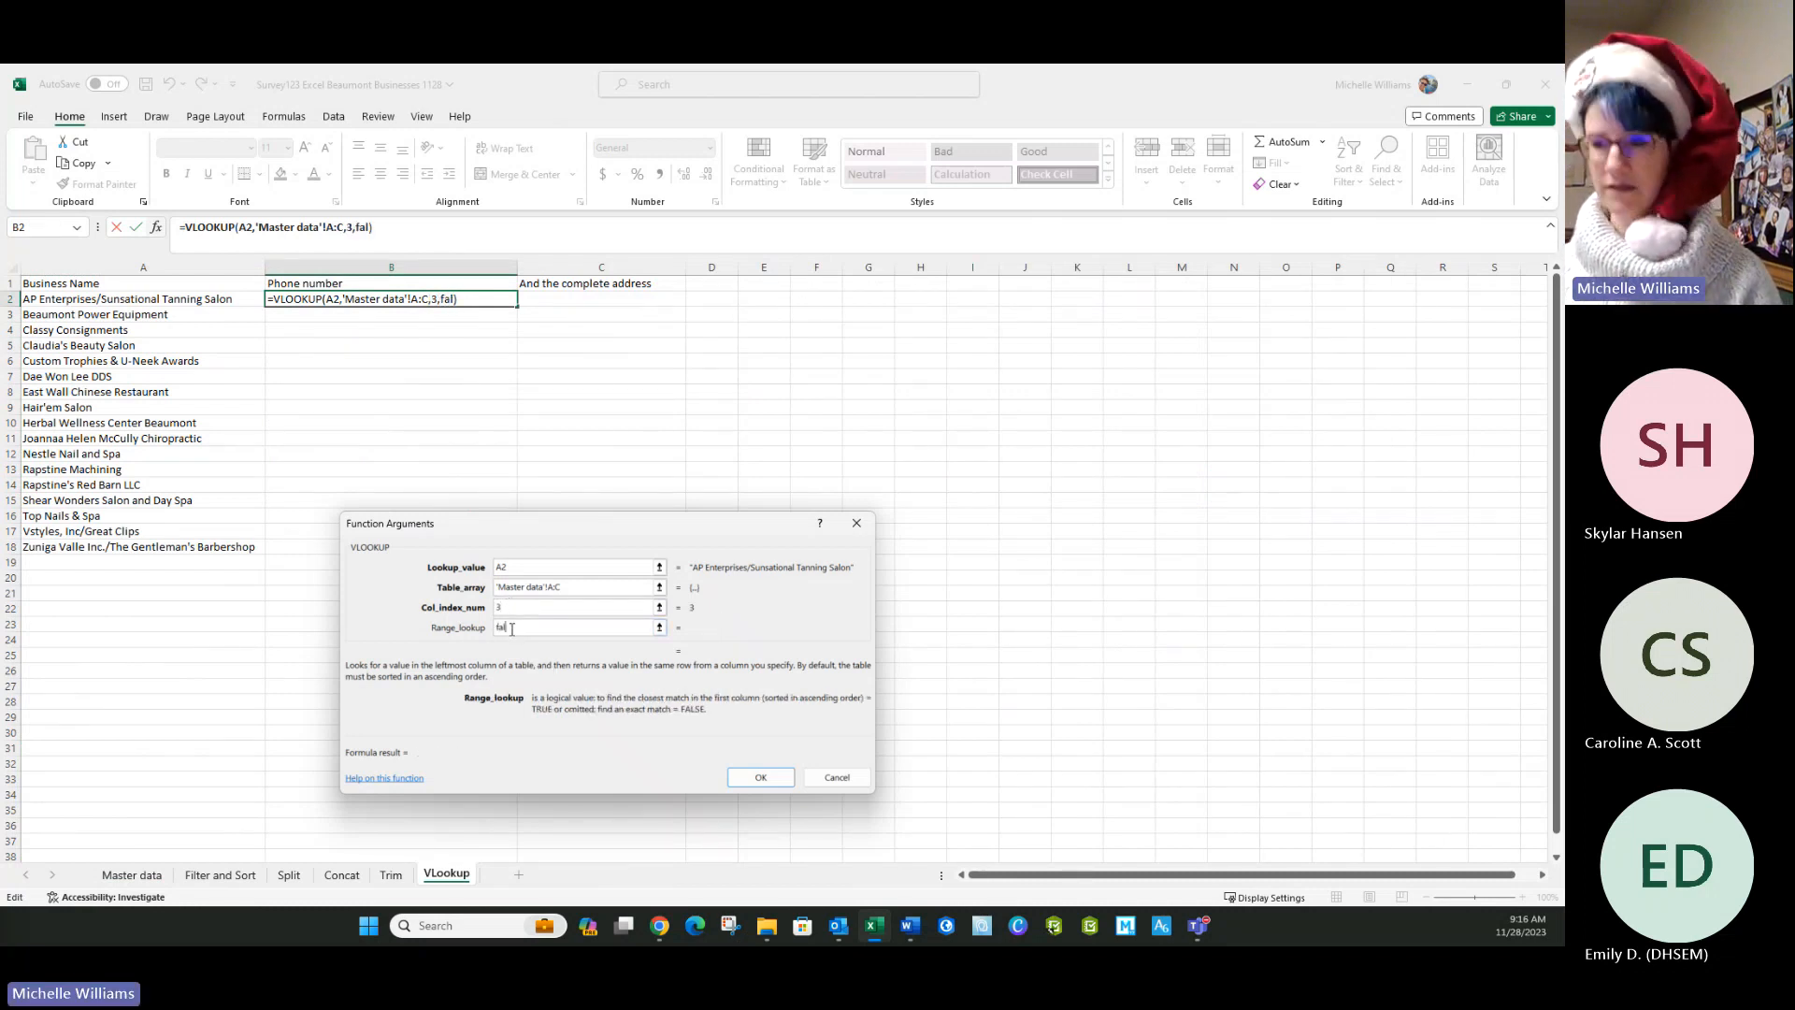
pyautogui.press('Return')
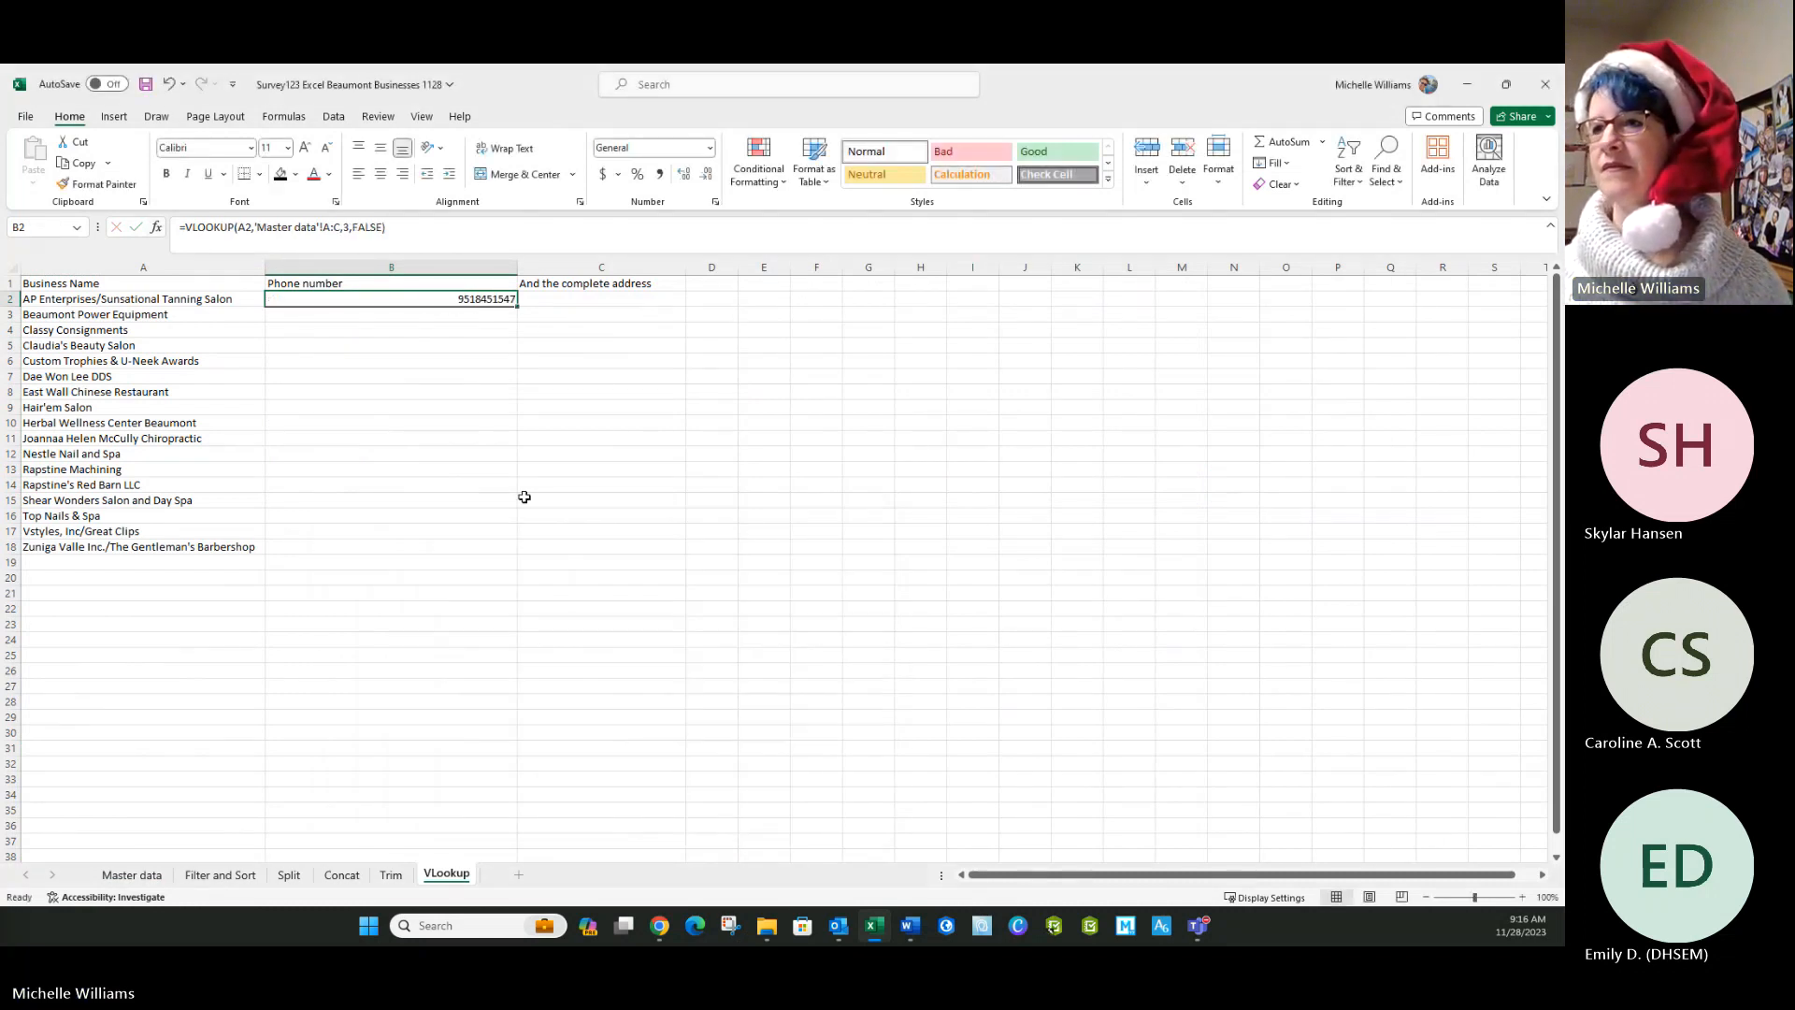
# Fill the phone number lookup from B2 down to row 18 and check the results in B16:B18.
pyautogui.doubleClick(516, 306)
pyautogui.click(432, 781)
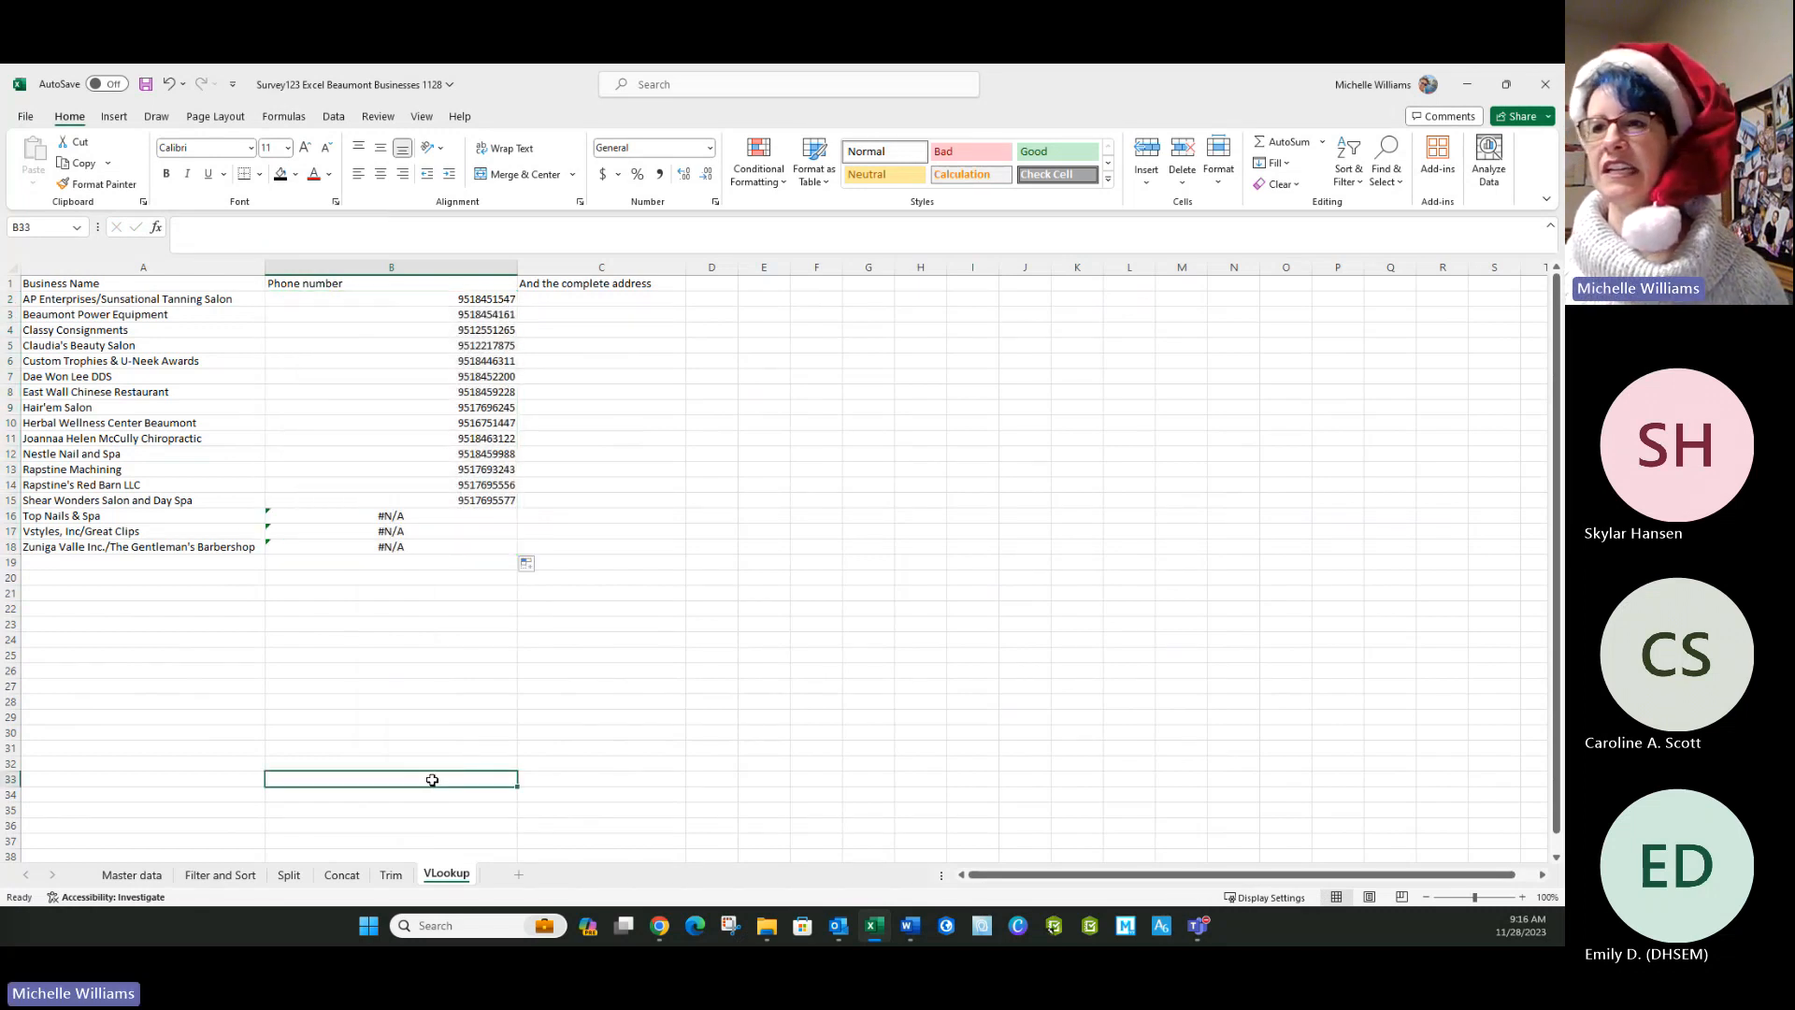
pyautogui.moveTo(314, 516); pyautogui.dragTo(308, 548)
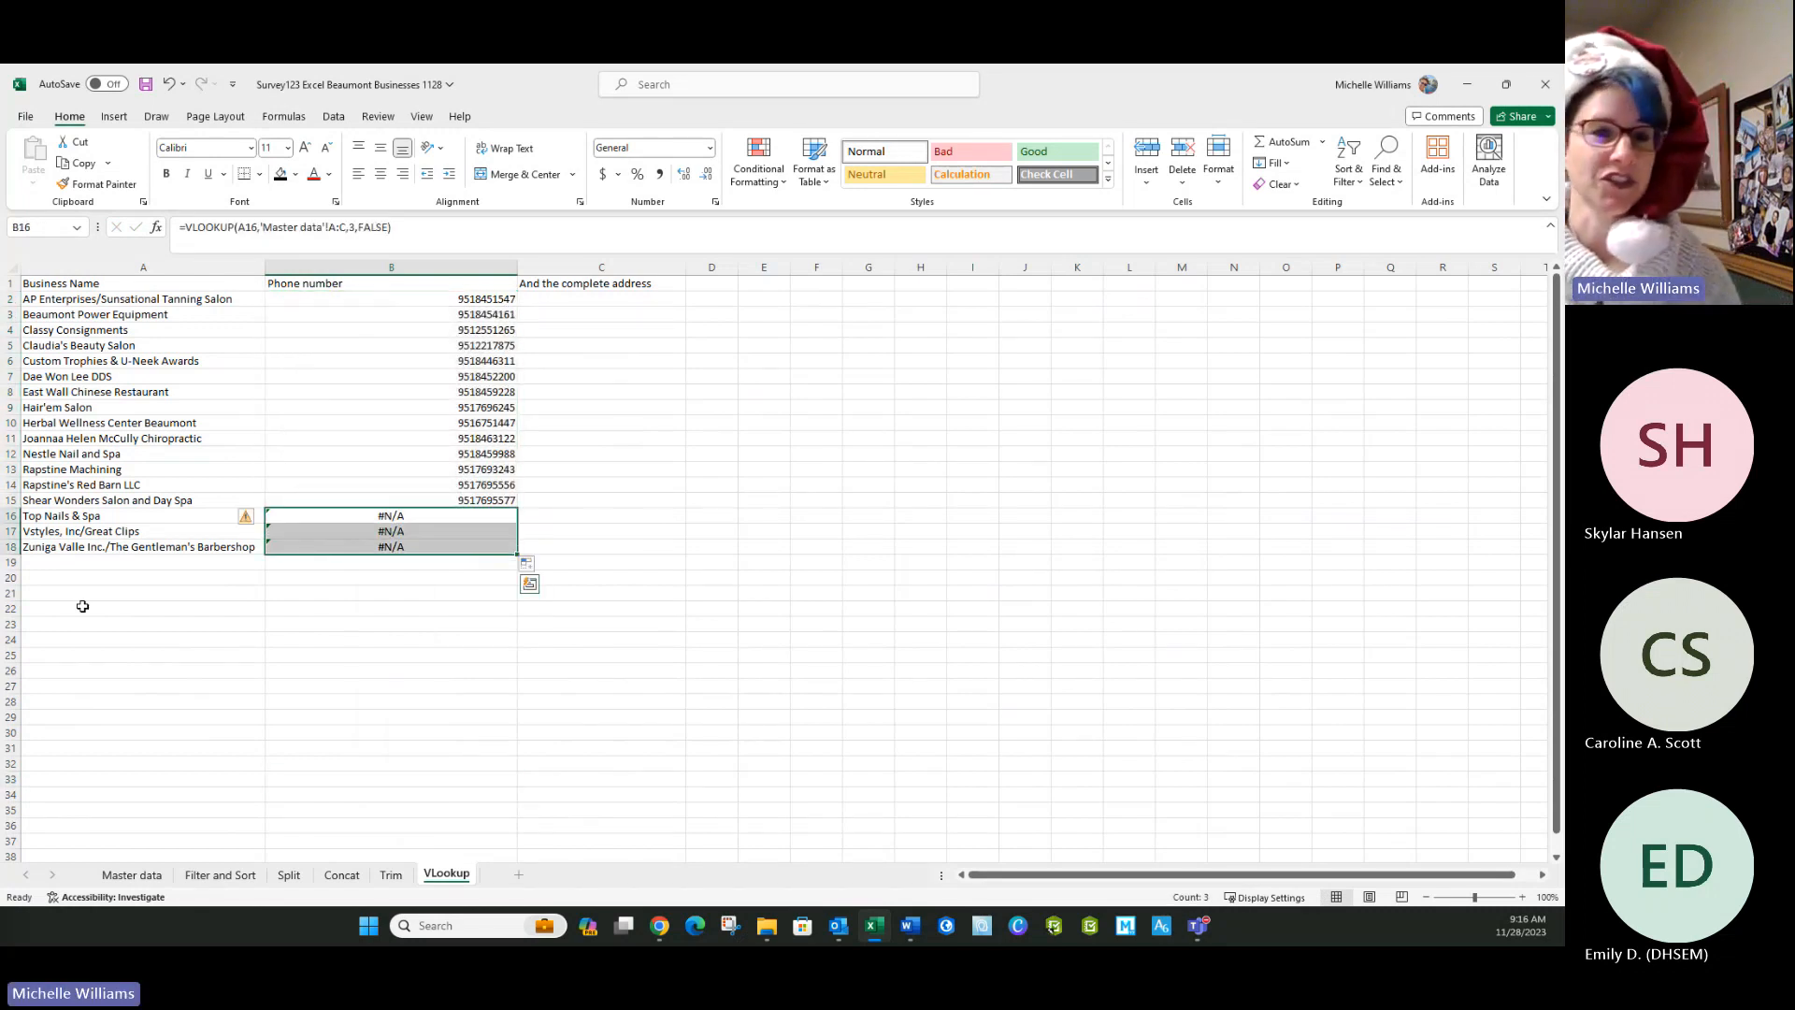
pyautogui.click(389, 656)
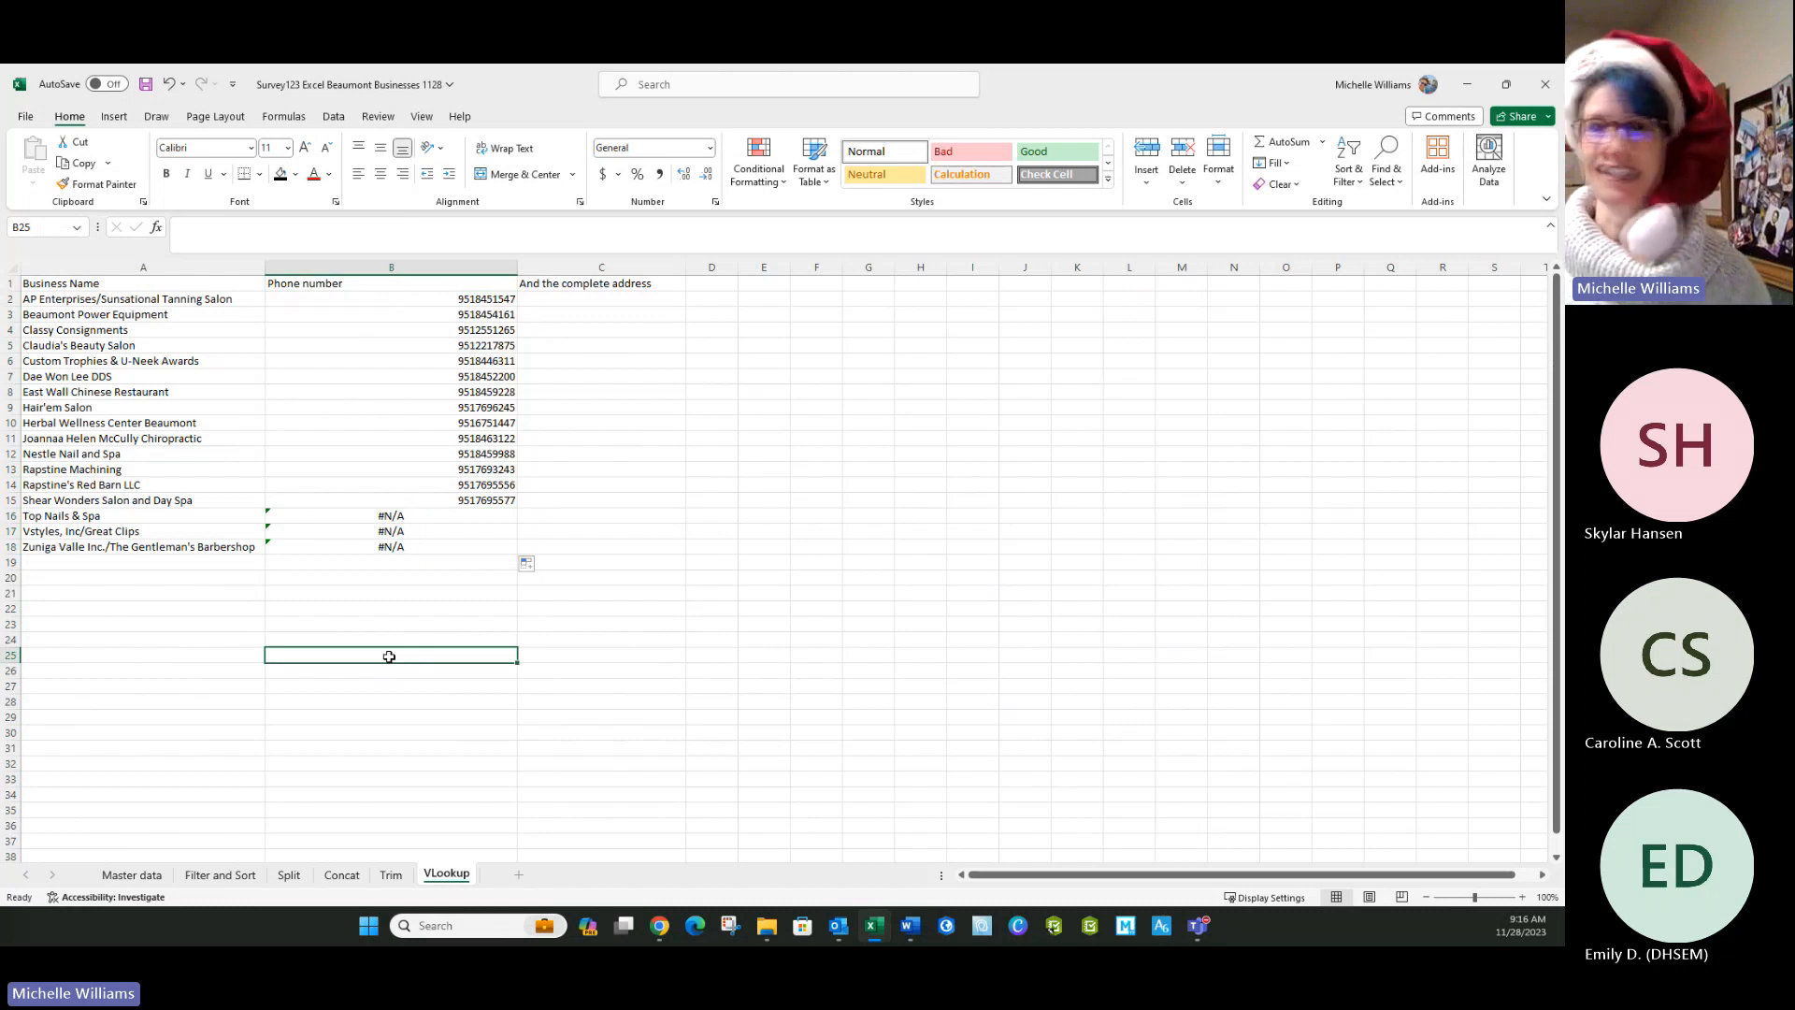
pyautogui.click(569, 308)
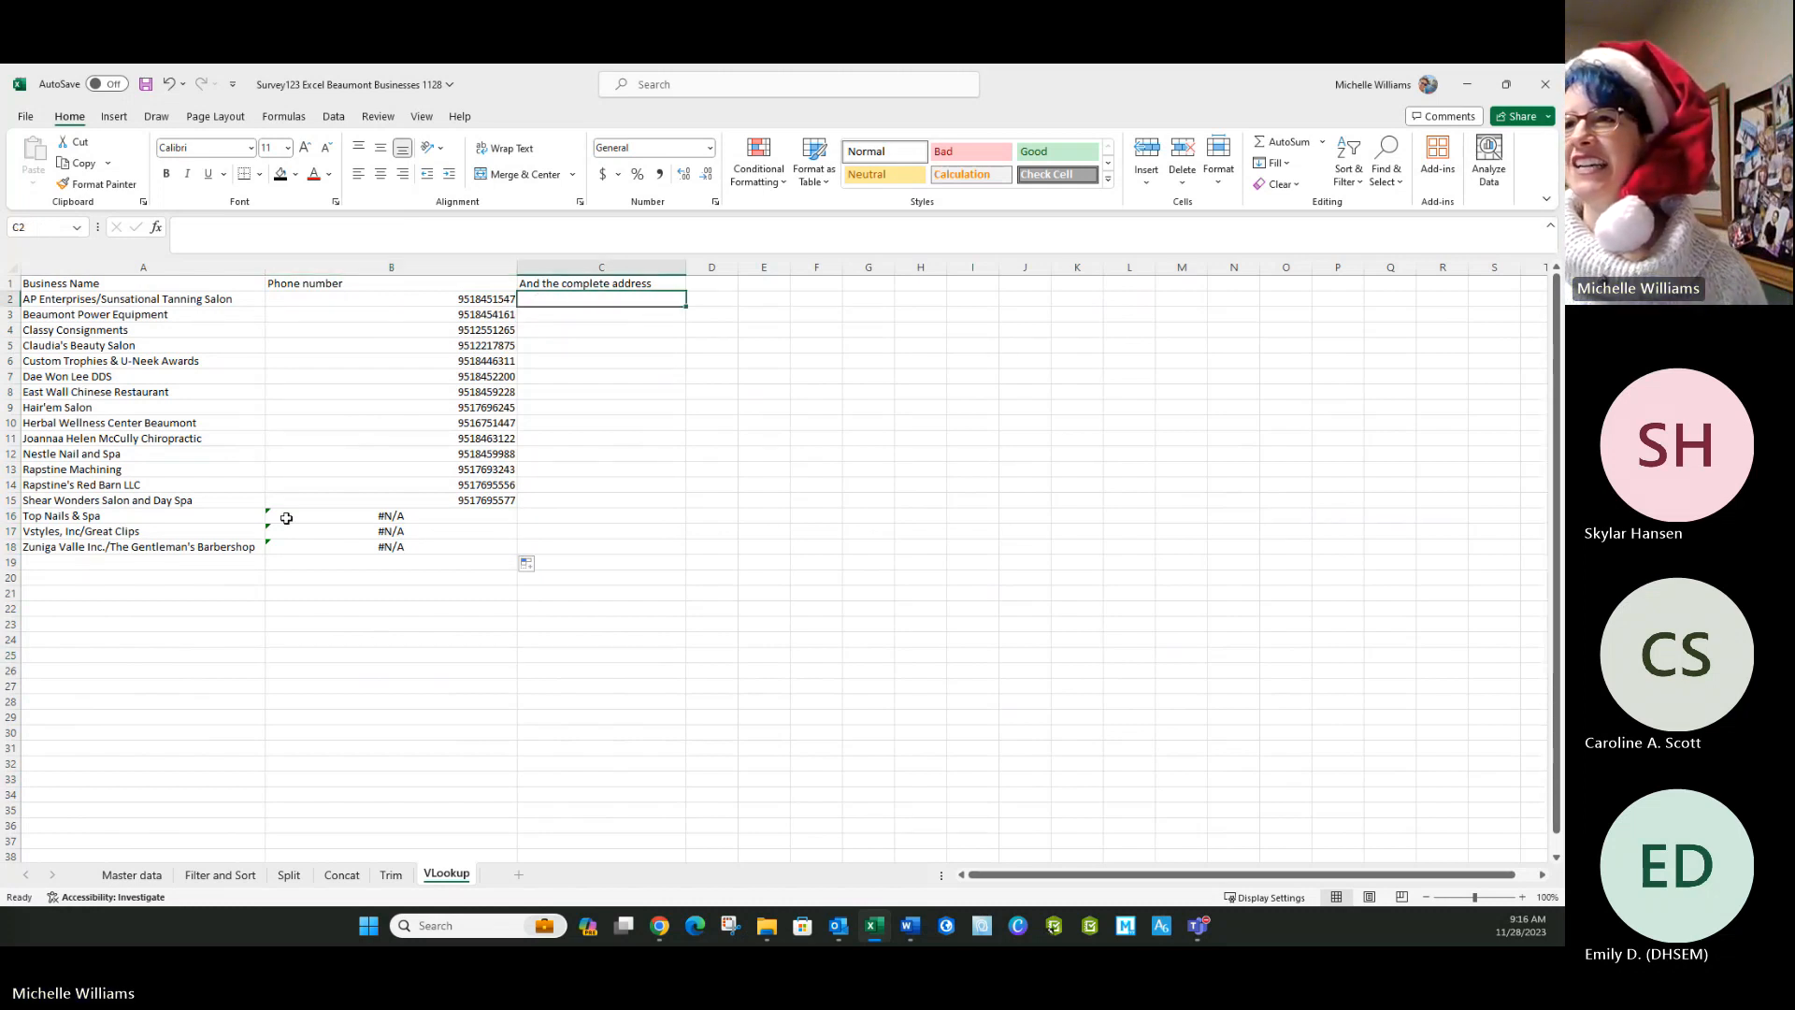
pyautogui.click(159, 230)
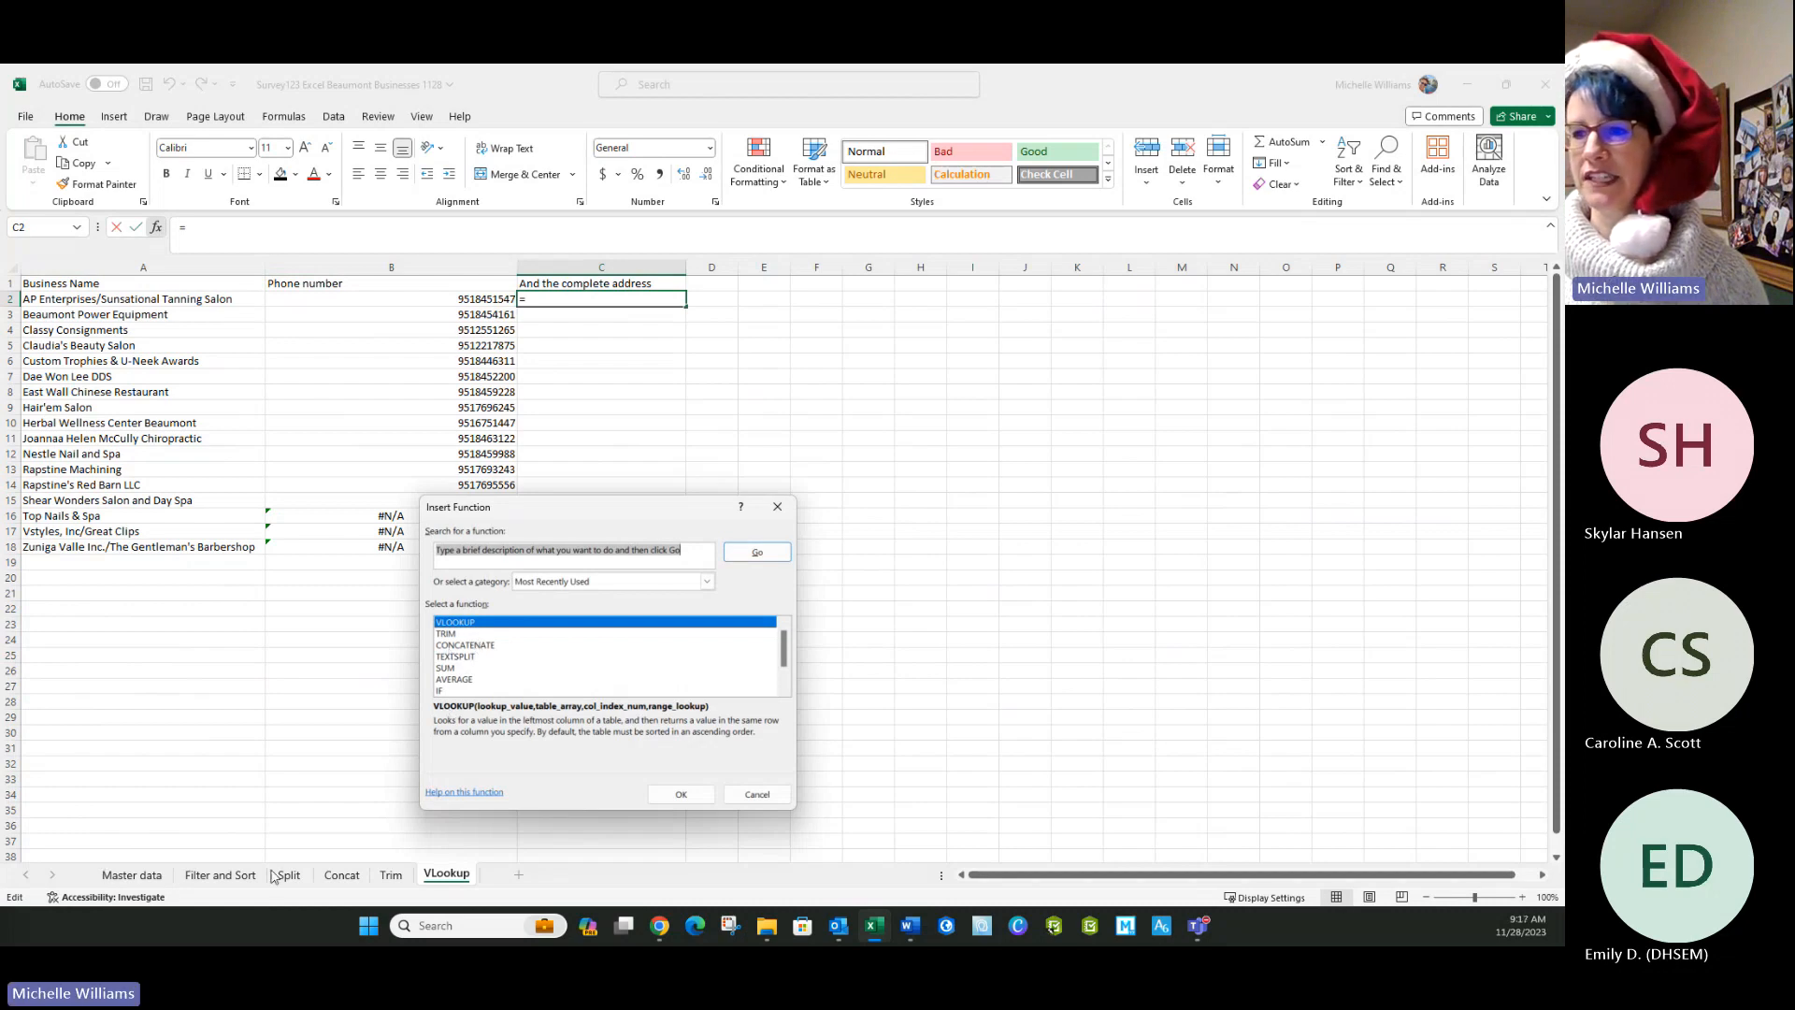
pyautogui.click(777, 506)
# On the Concat sheet, rename the header of the pasted values column in E1 to "Concat FLAT".
pyautogui.click(341, 875)
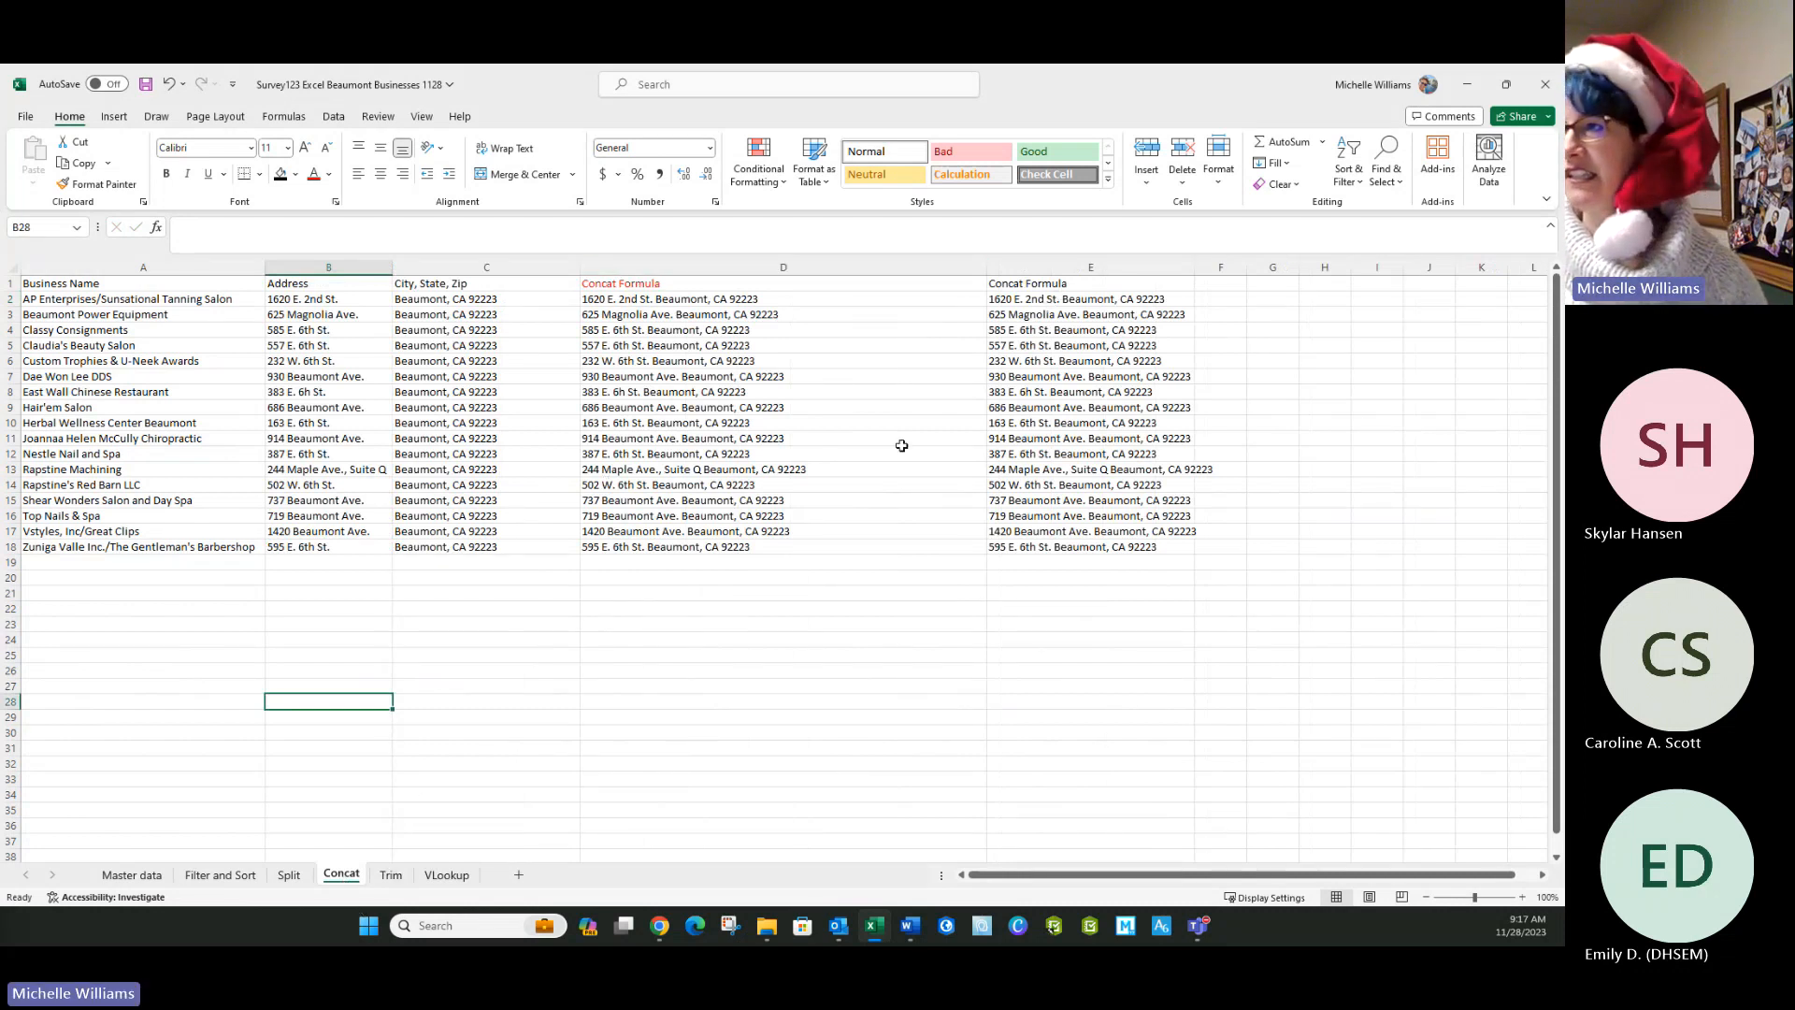
pyautogui.click(1073, 286)
pyautogui.doubleClick(1072, 286)
pyautogui.press('BackSpace')
pyautogui.press('BackSpace')
pyautogui.press('BackSpace')
pyautogui.press('BackSpace')
pyautogui.press('BackSpace')
pyautogui.press('BackSpace')
pyautogui.press('BackSpace')
pyautogui.press('BackSpace')
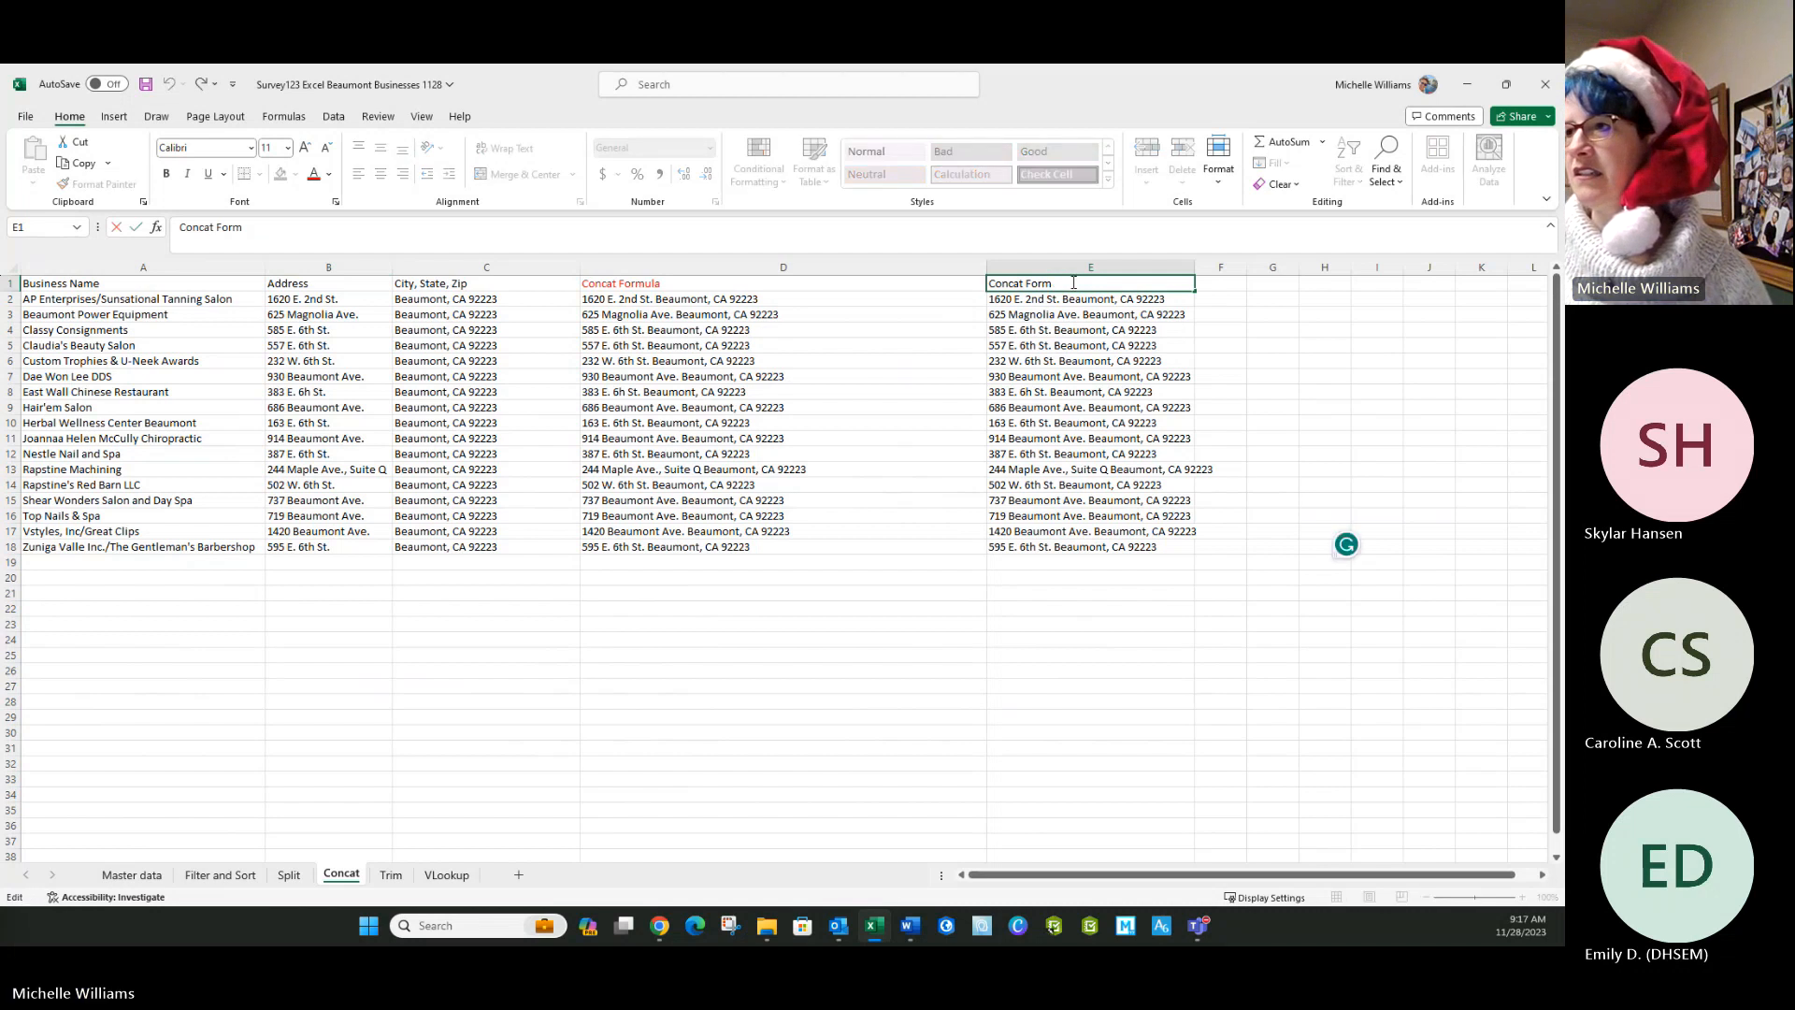
pyautogui.write('FLAT')
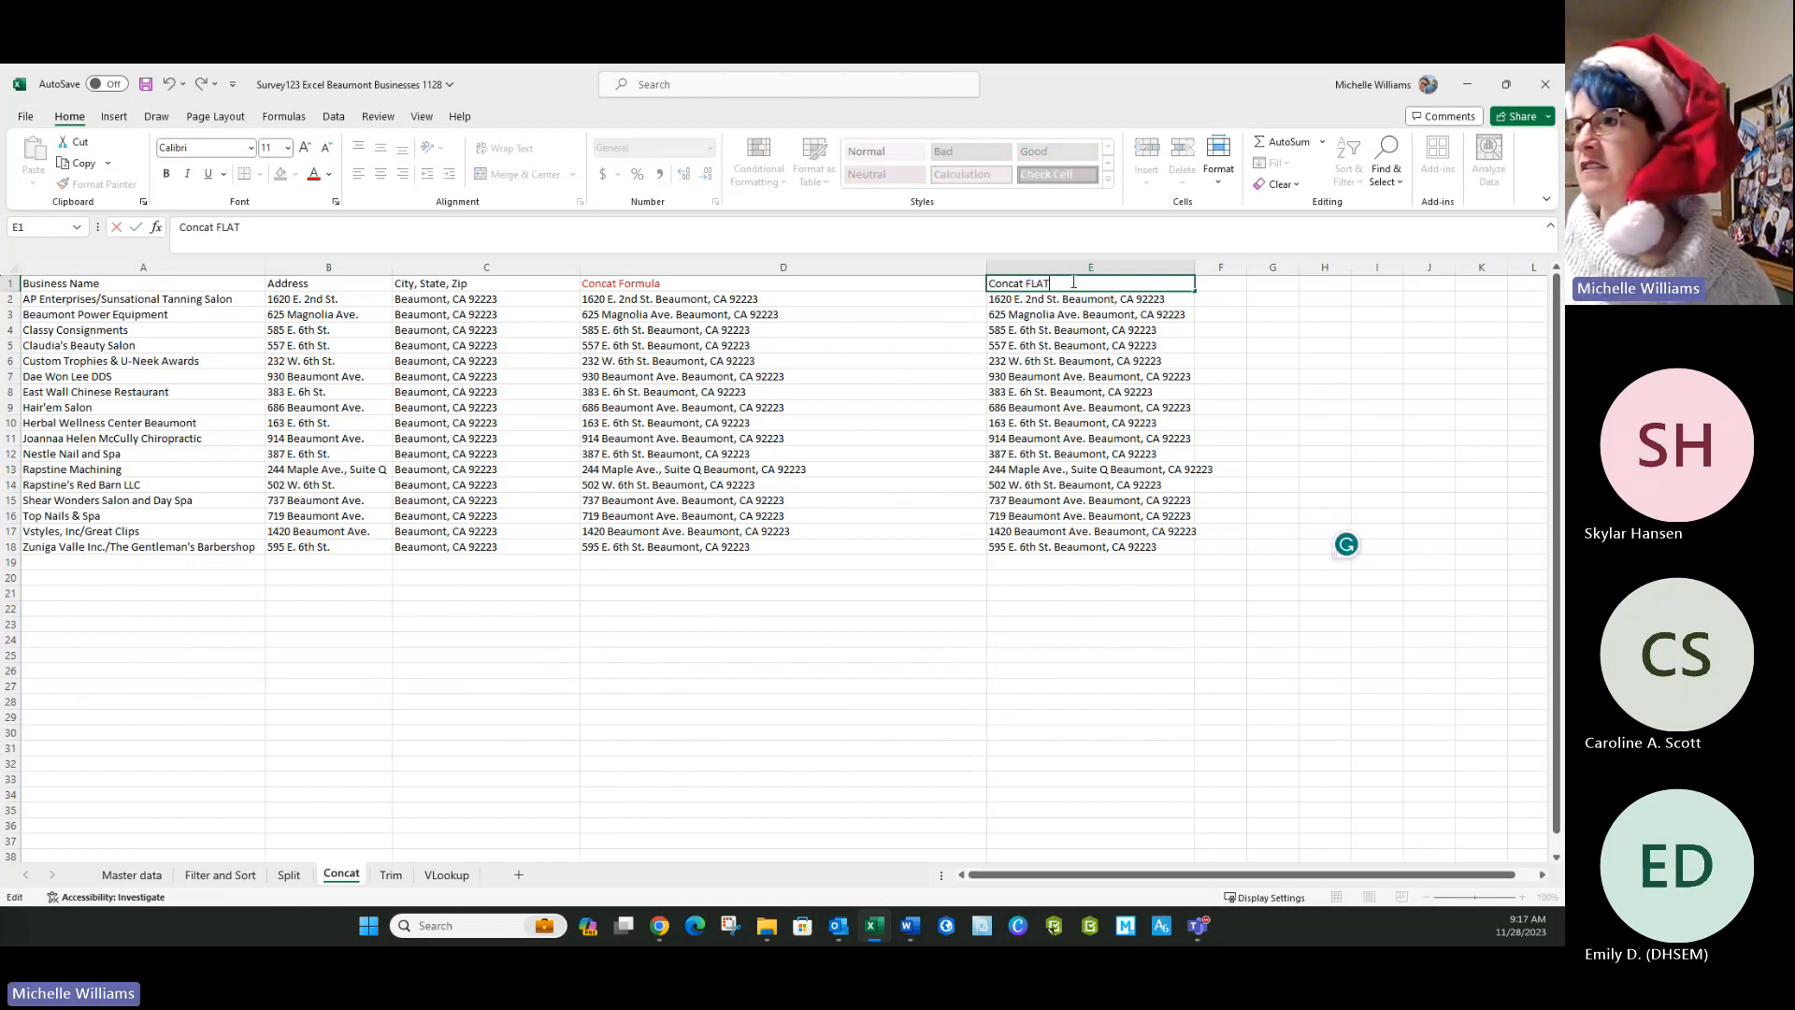
pyautogui.click(1066, 484)
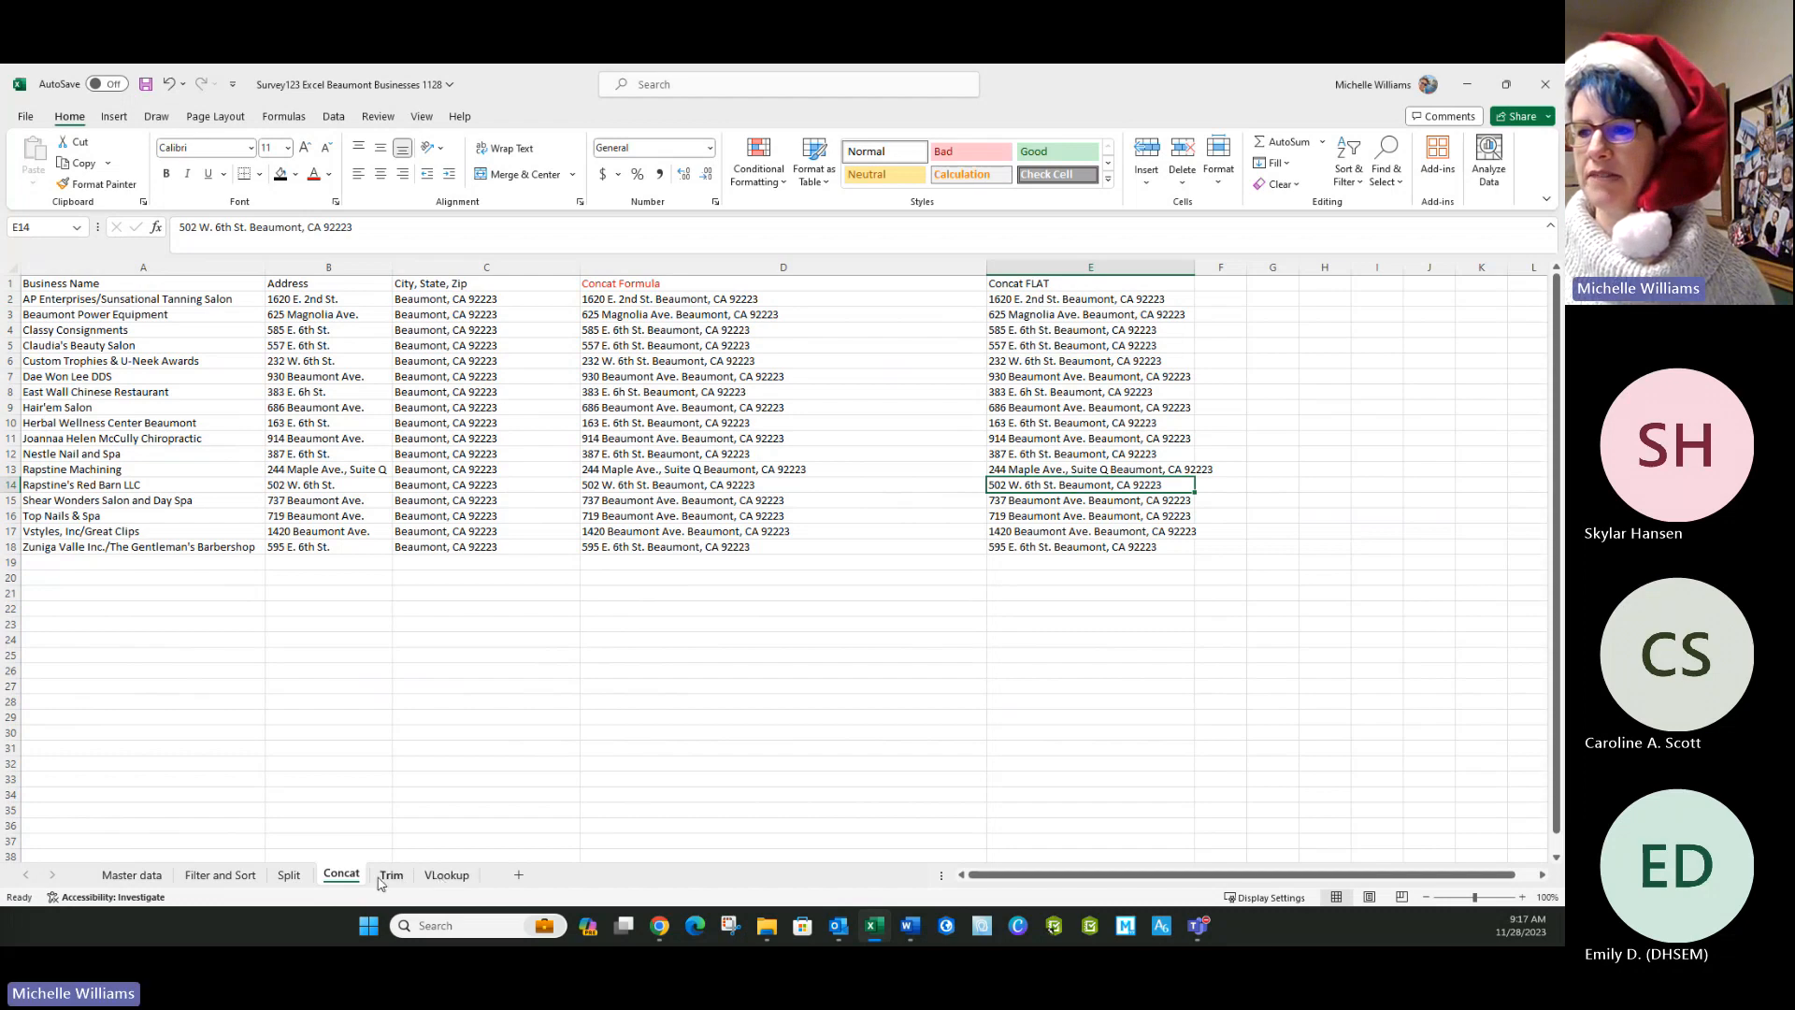
# On the VLookup sheet, insert a VLOOKUP function in C2 for the complete address, using A2 as the lookup value.
pyautogui.click(430, 874)
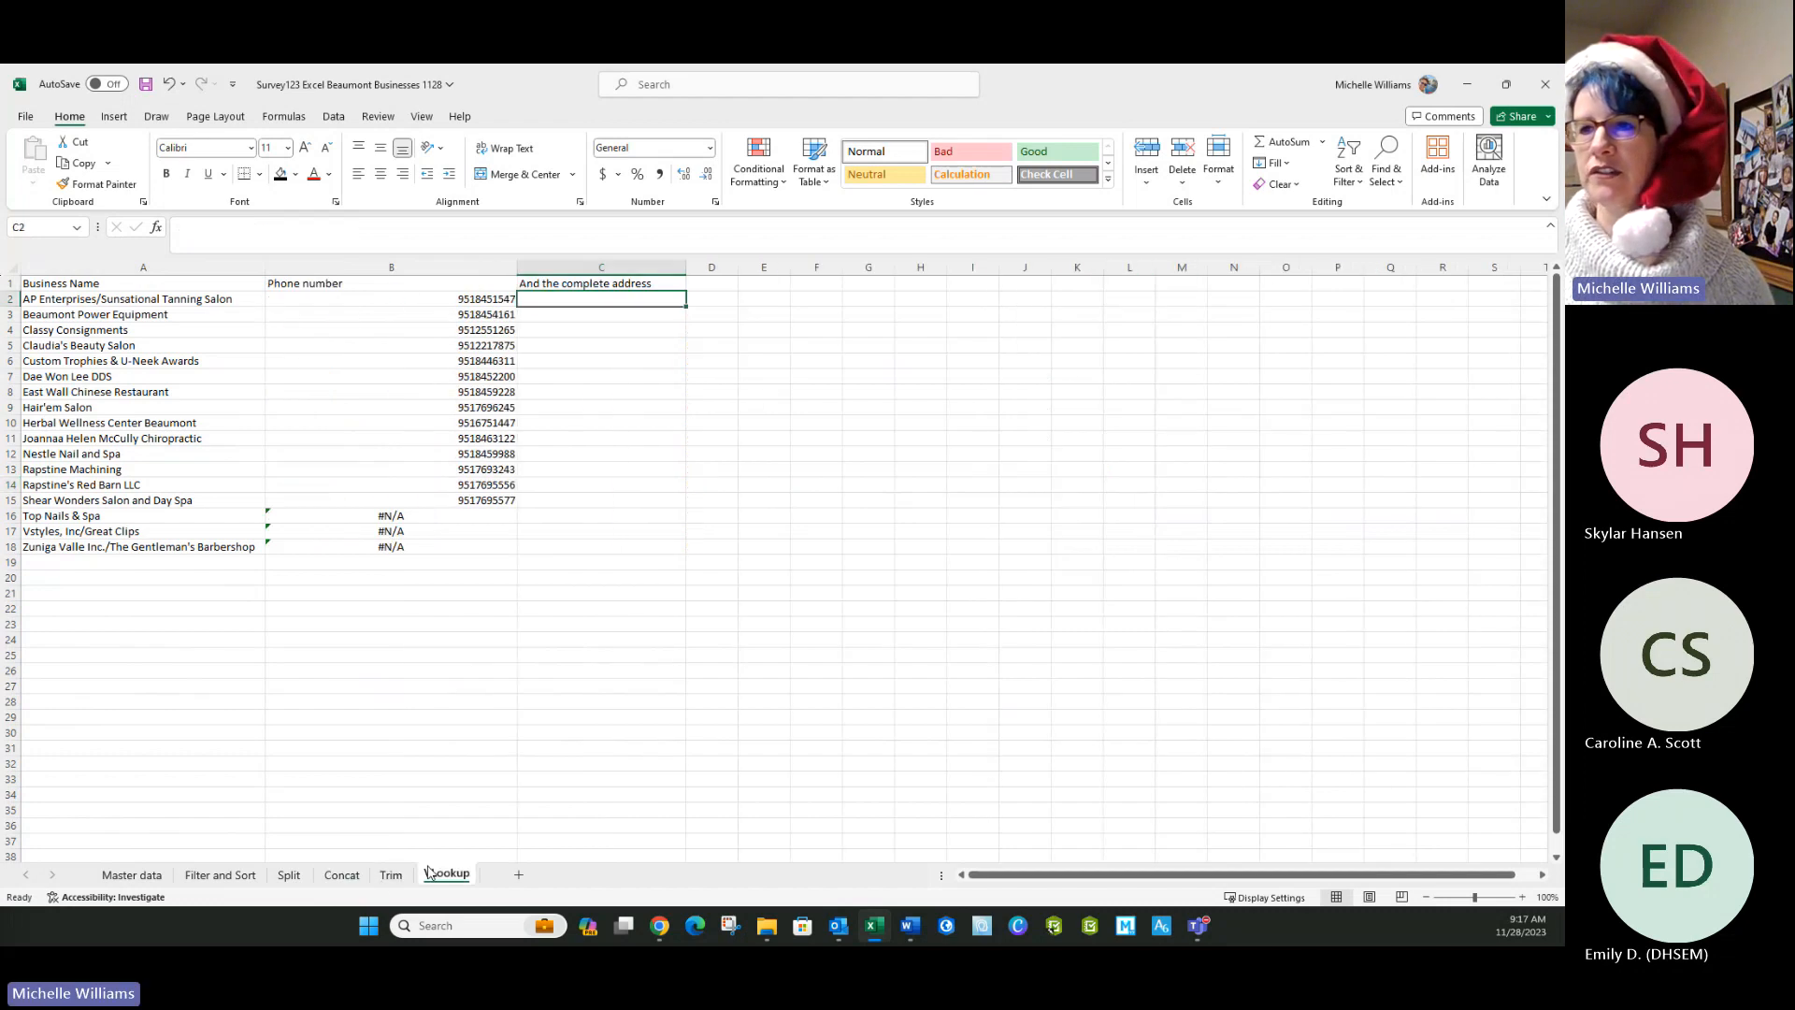
pyautogui.click(156, 228)
pyautogui.doubleClick(457, 620)
pyautogui.click(125, 297)
pyautogui.press('Tab')
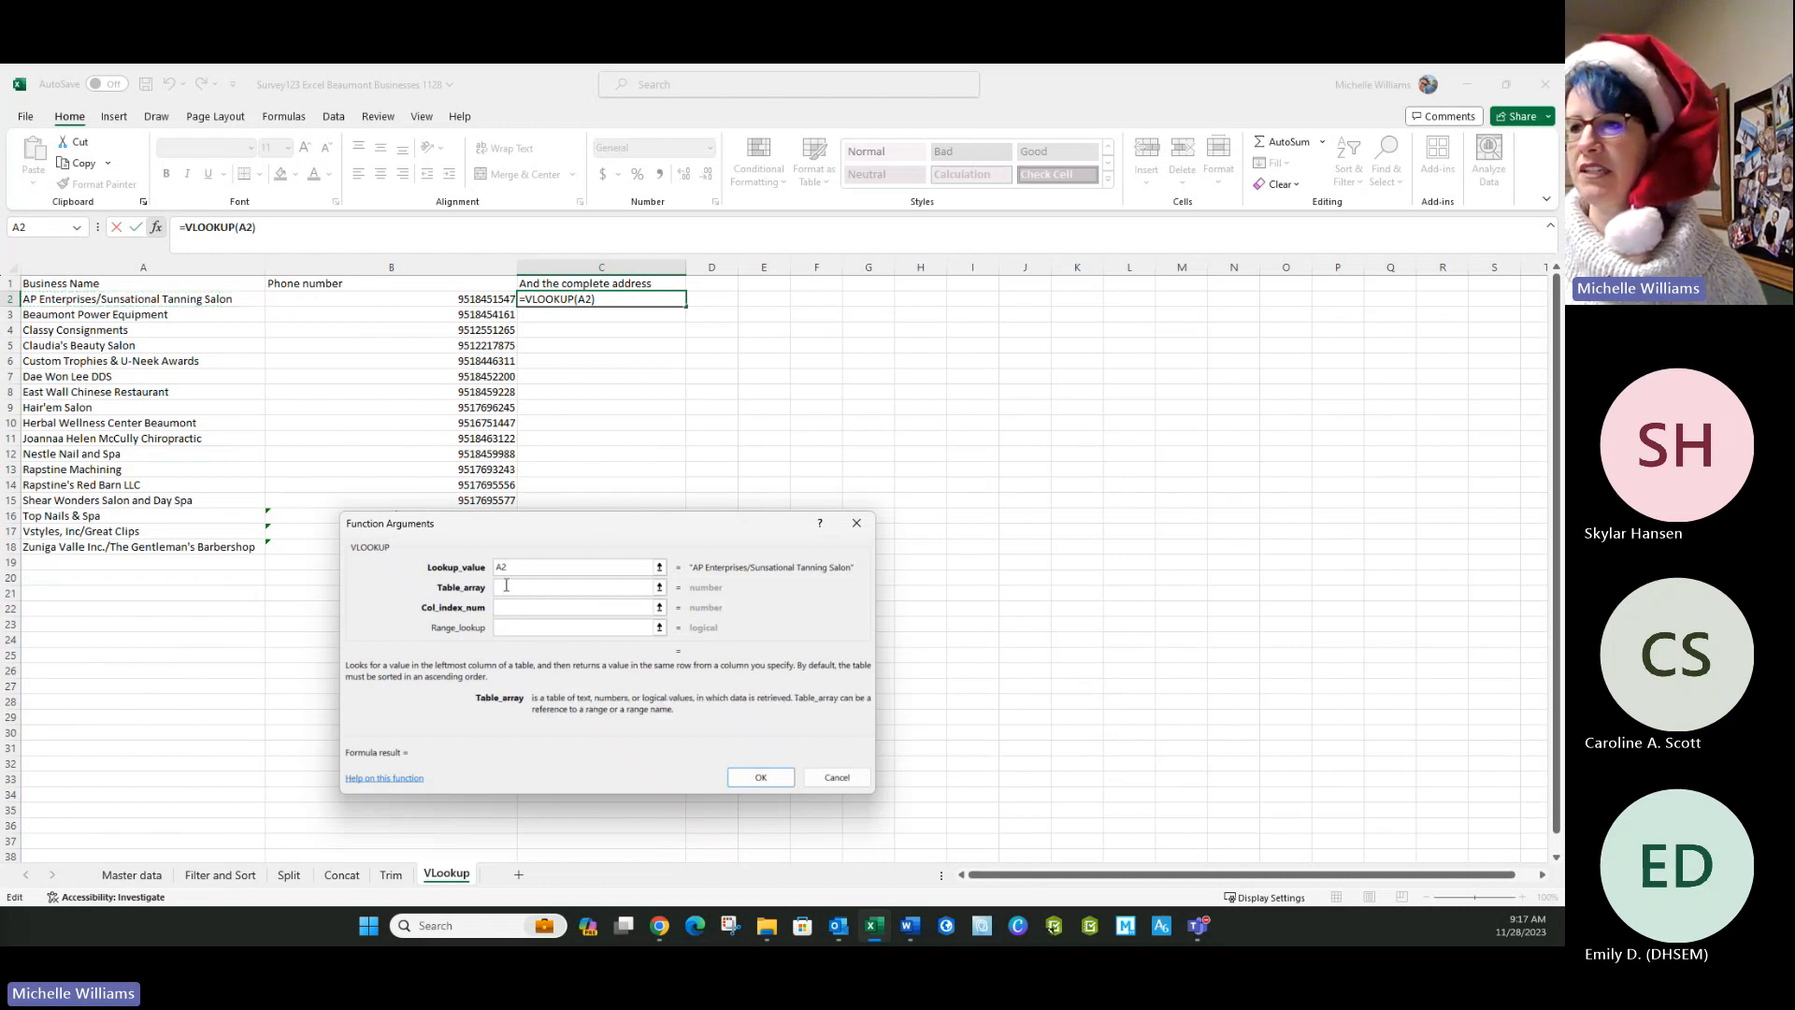
# Complete the address lookup with columns A:E of the Concat sheet as table array, column index 5 and range lookup false.
pyautogui.click(341, 874)
pyautogui.moveTo(89, 268); pyautogui.dragTo(1079, 278)
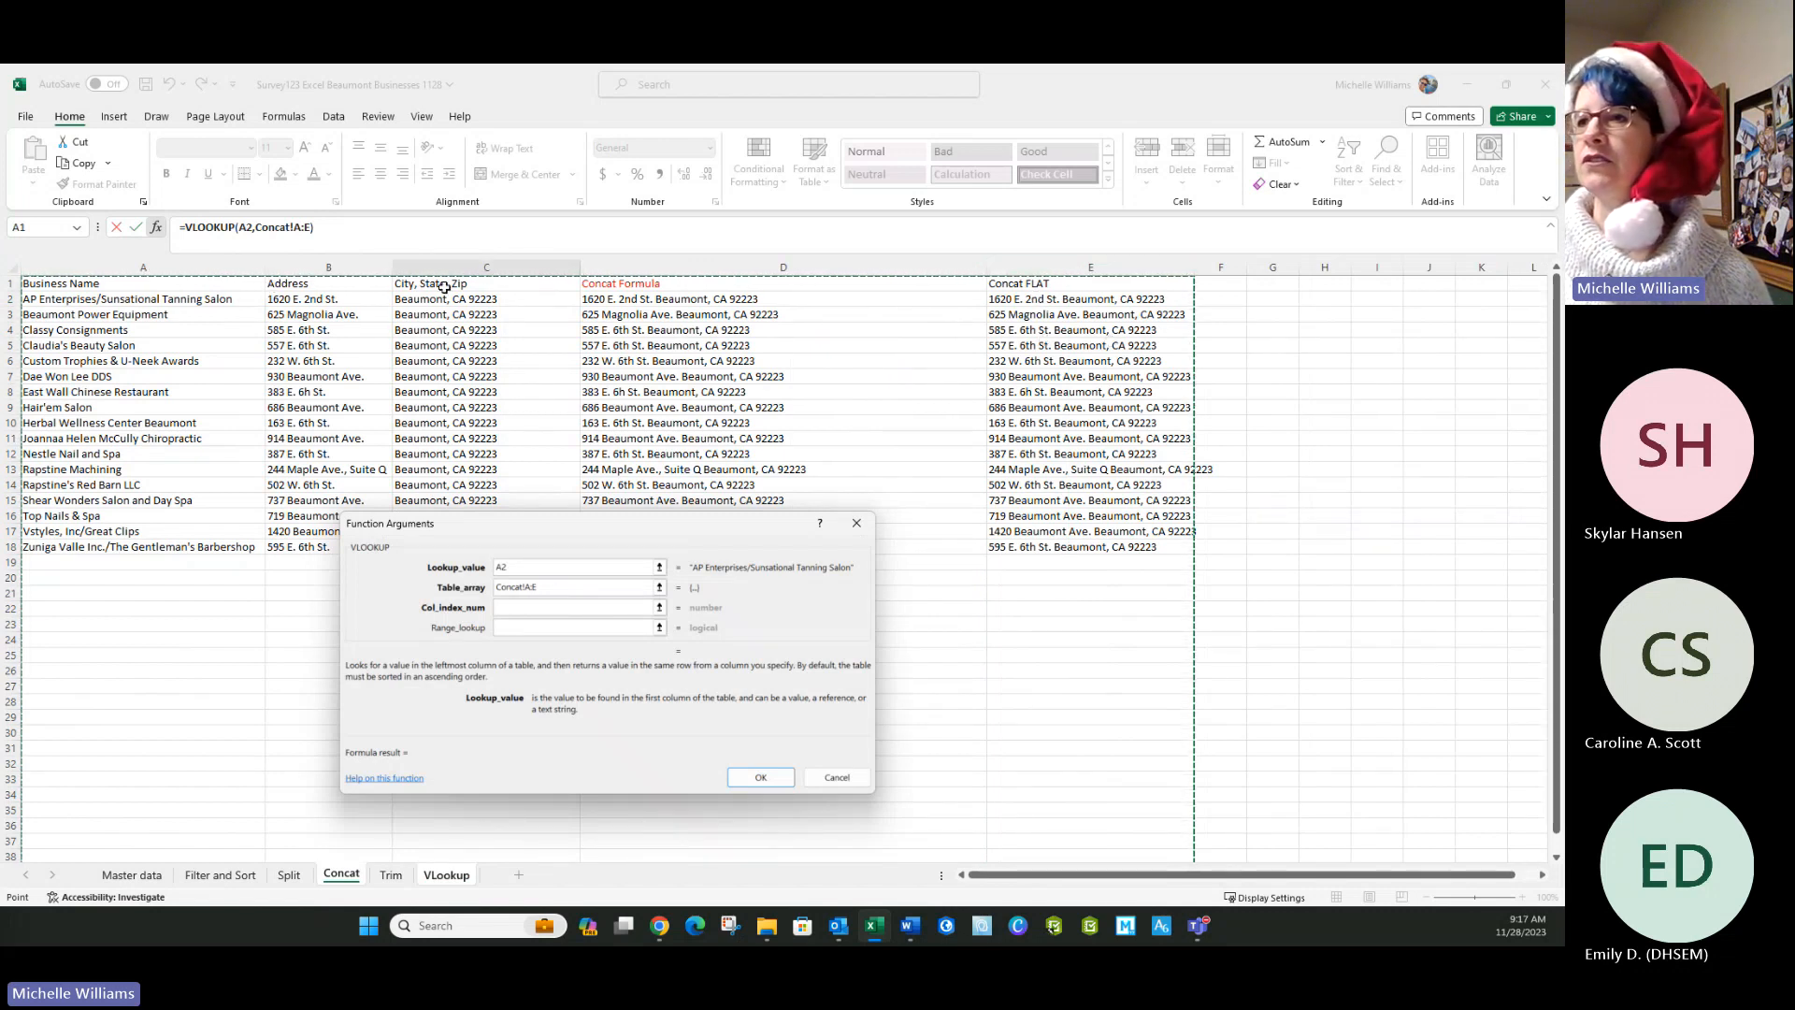
pyautogui.click(524, 606)
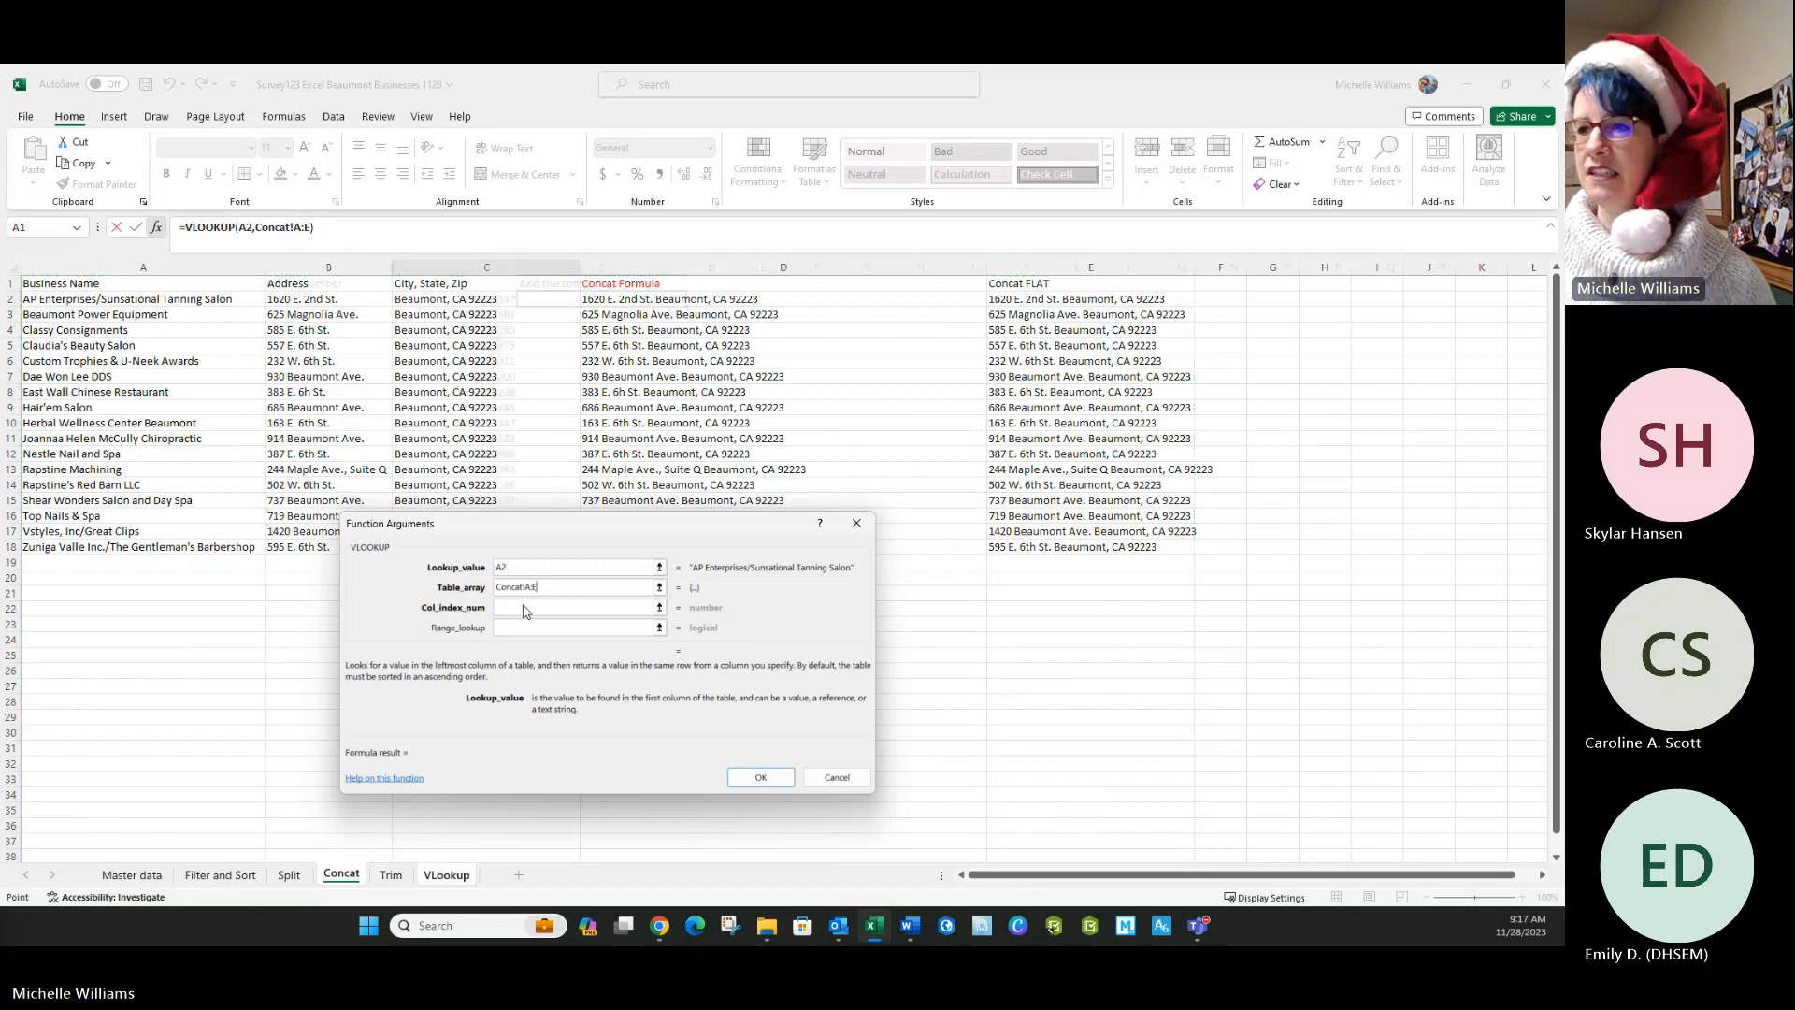
pyautogui.write('5')
pyautogui.click(515, 627)
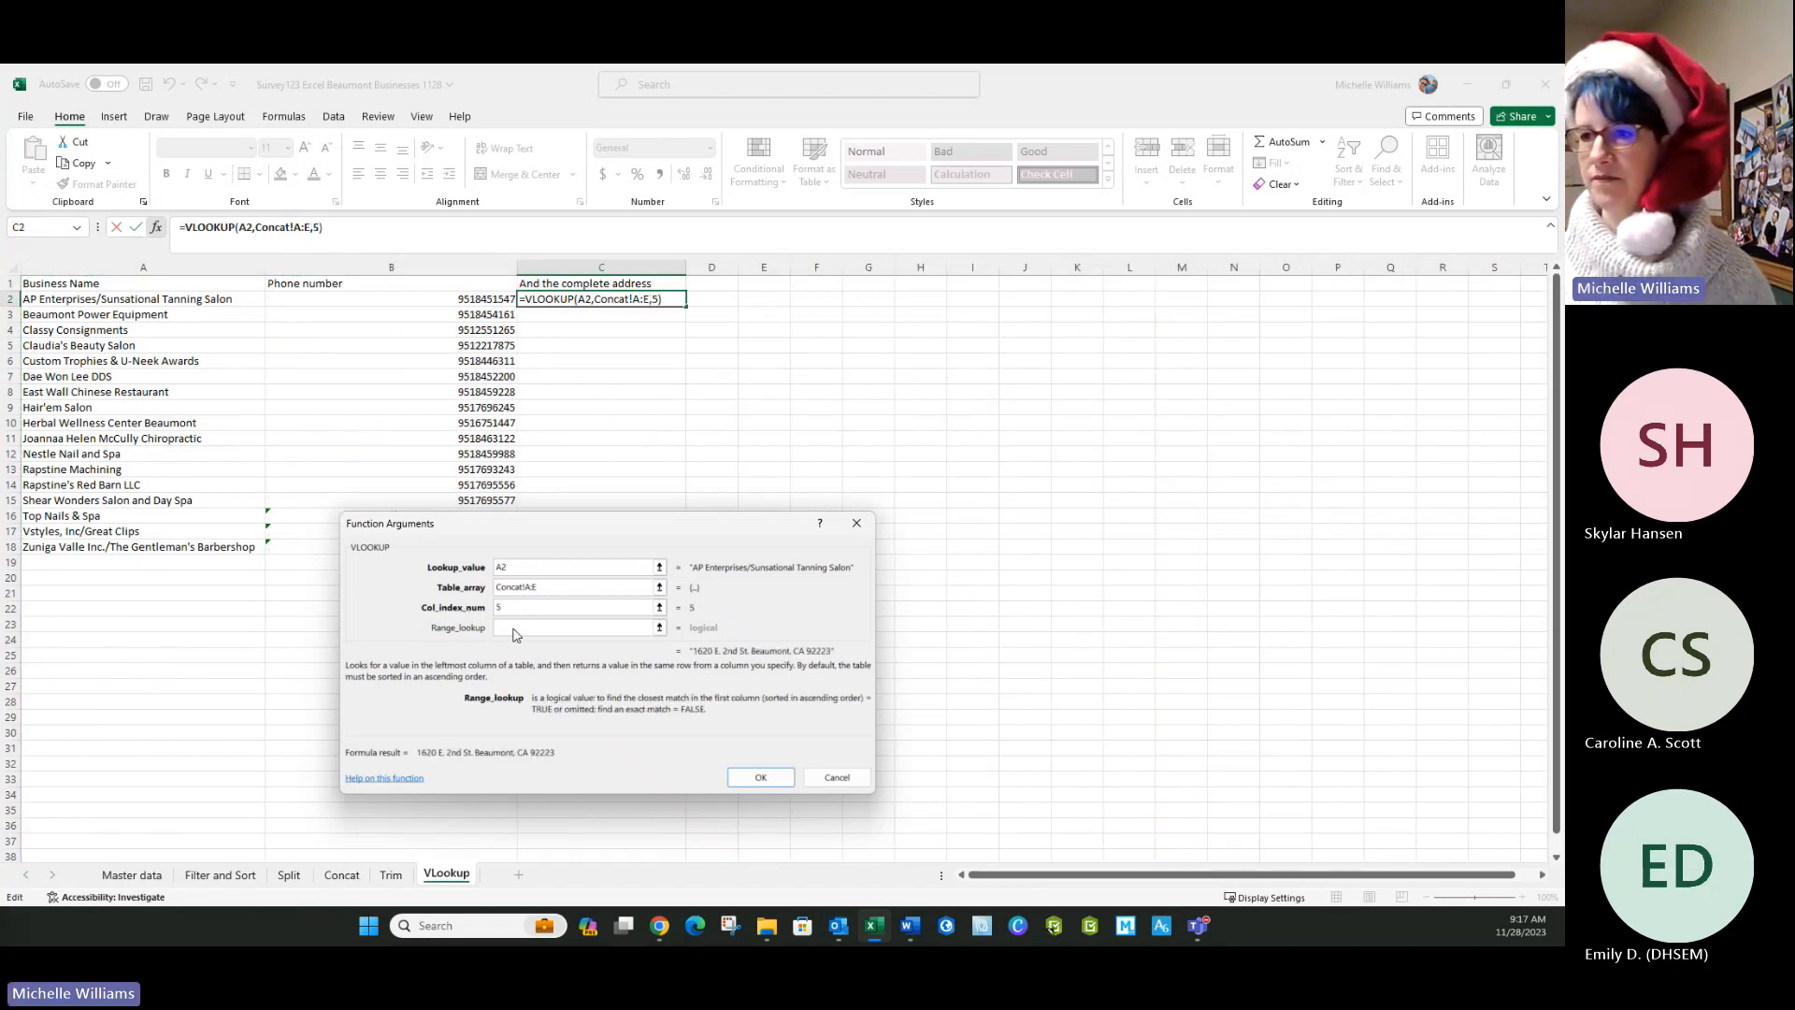
pyautogui.write('false')
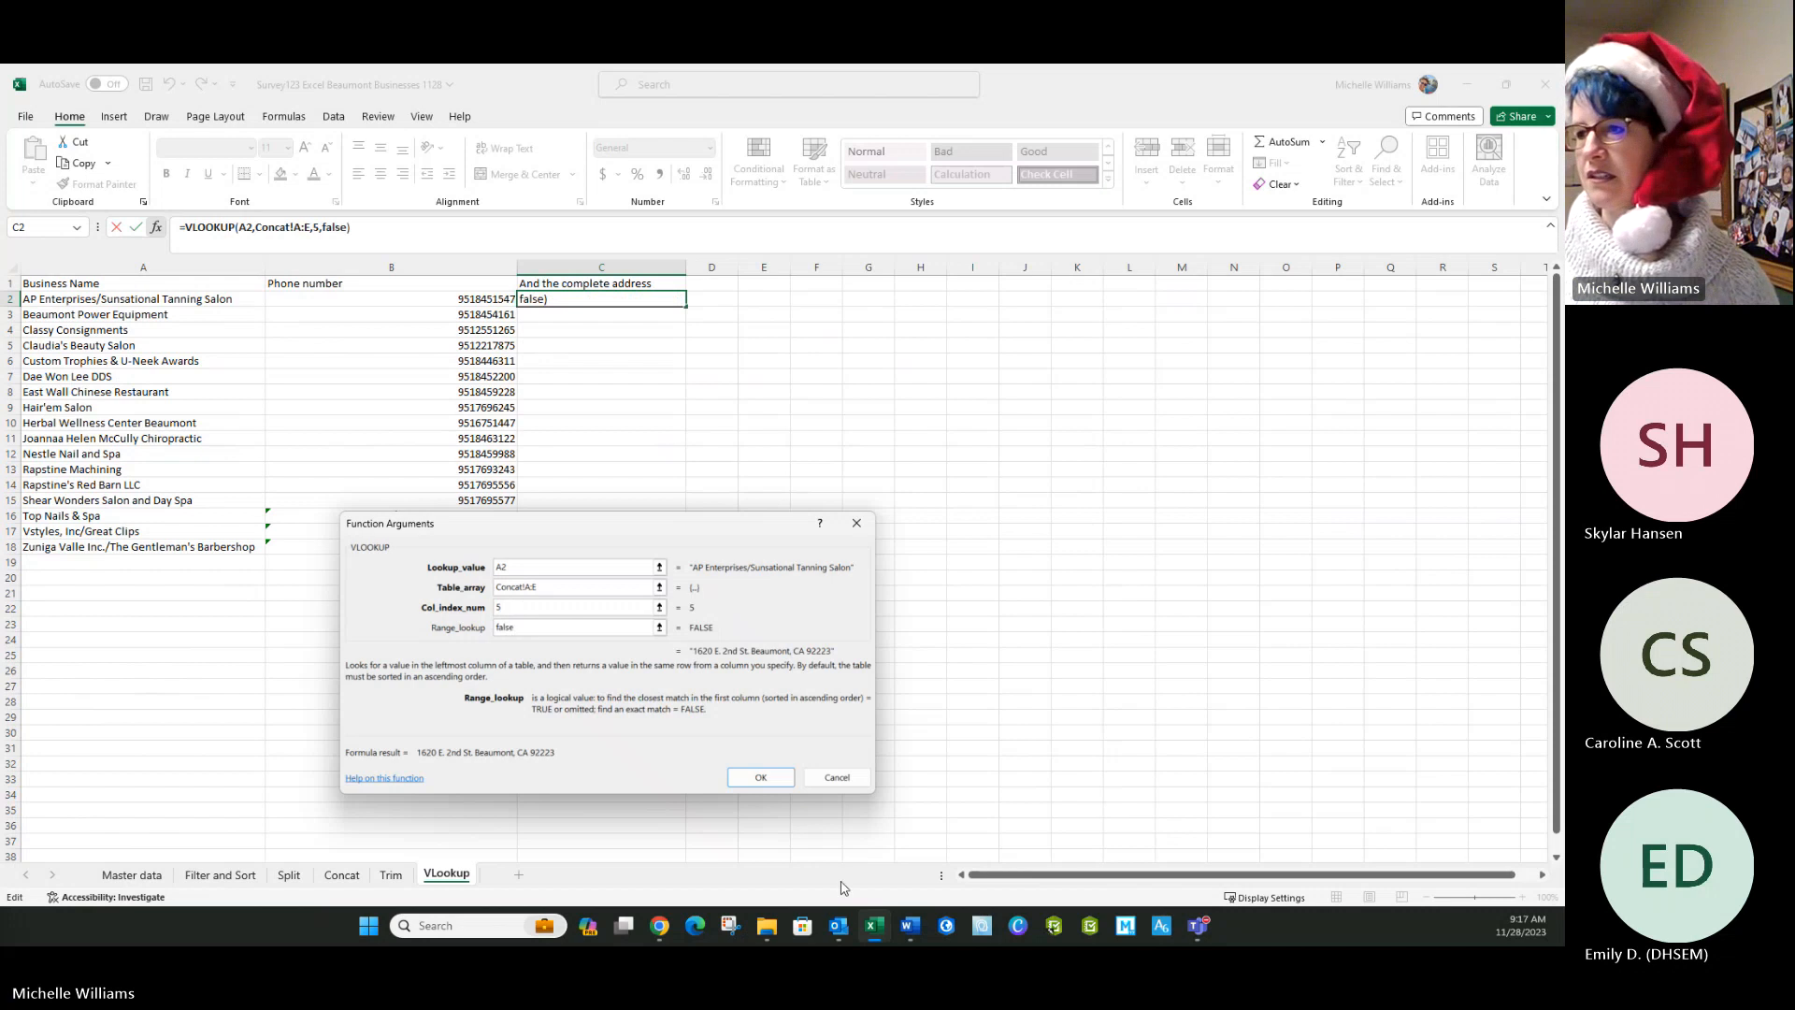
pyautogui.click(763, 779)
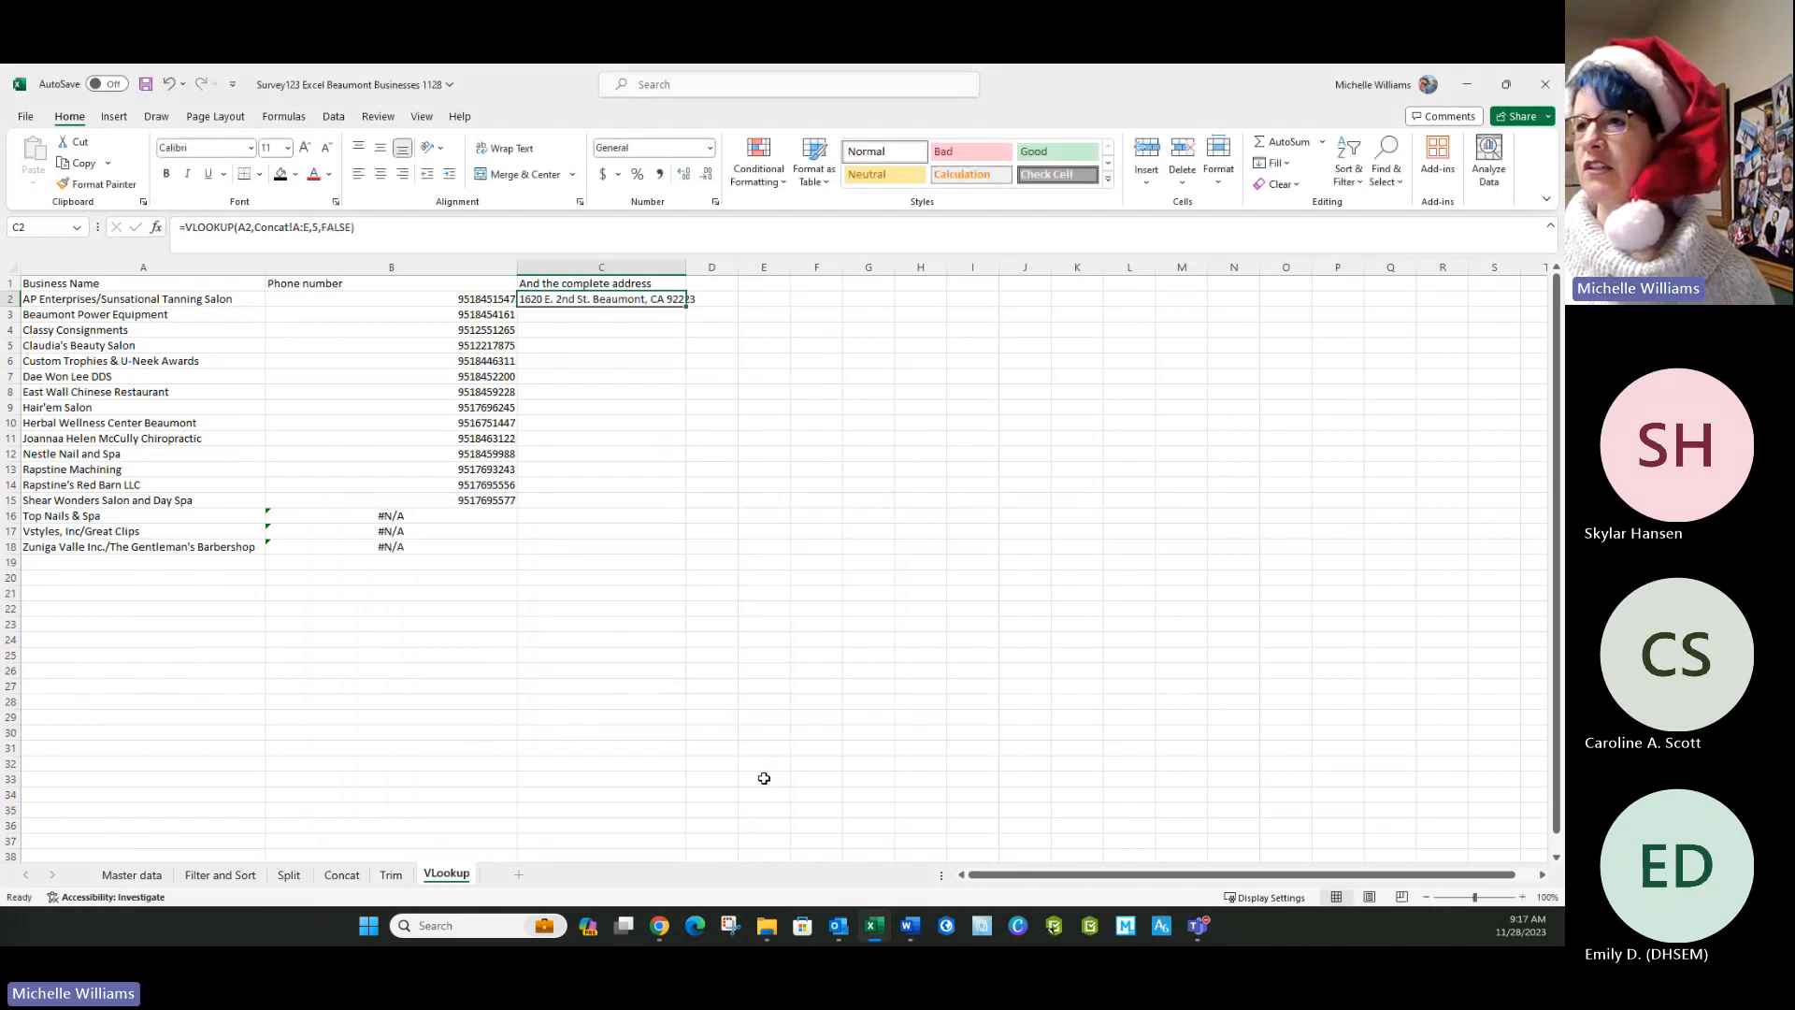
# Widen column C and fill the address lookup down to row 18, checking the addresses in C16:C18.
pyautogui.moveTo(688, 261); pyautogui.dragTo(703, 561)
pyautogui.click(353, 677)
pyautogui.moveTo(568, 515); pyautogui.dragTo(581, 548)
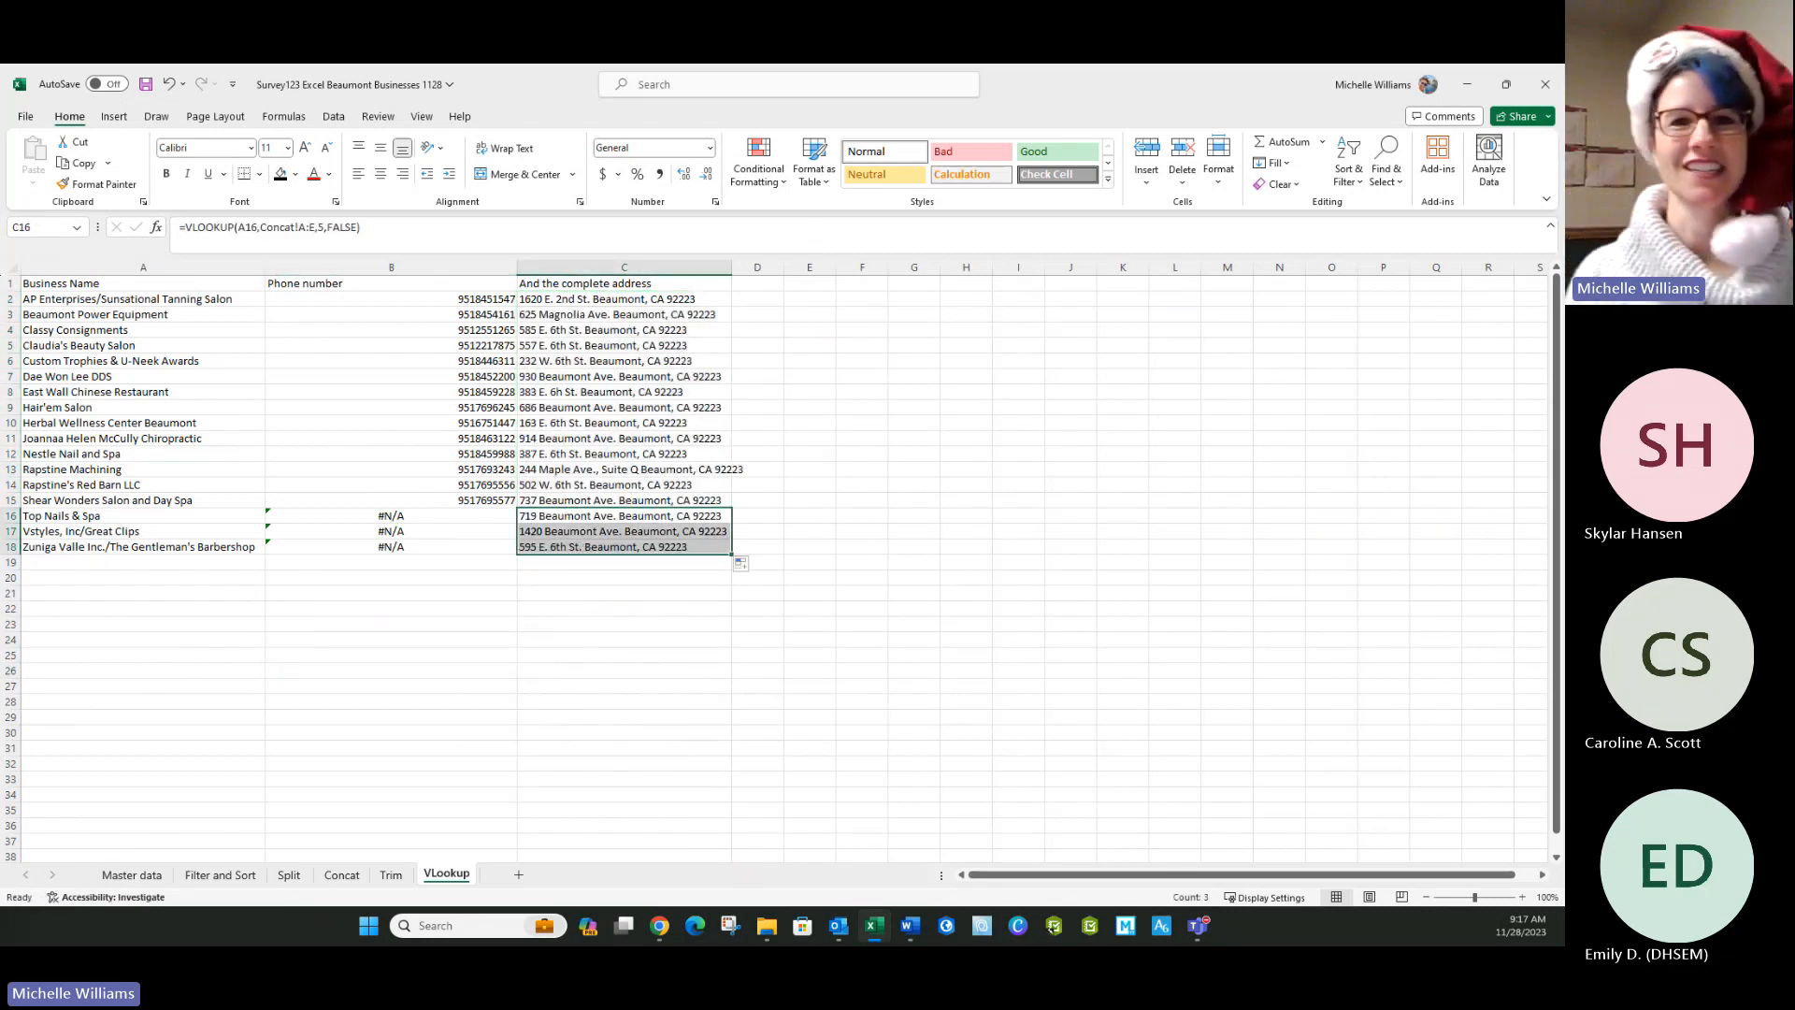